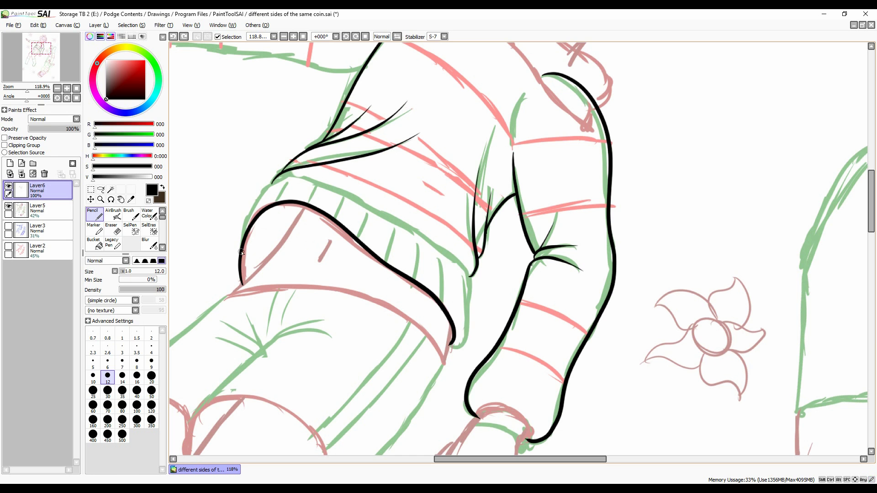
Step: Ink the upper and lower outlines of the outstretched sleeve in black over the sketch
scroll(455, 354, "down", 5)
scroll(329, 158, "up", 4)
left_click_drag(328, 157, 506, 172)
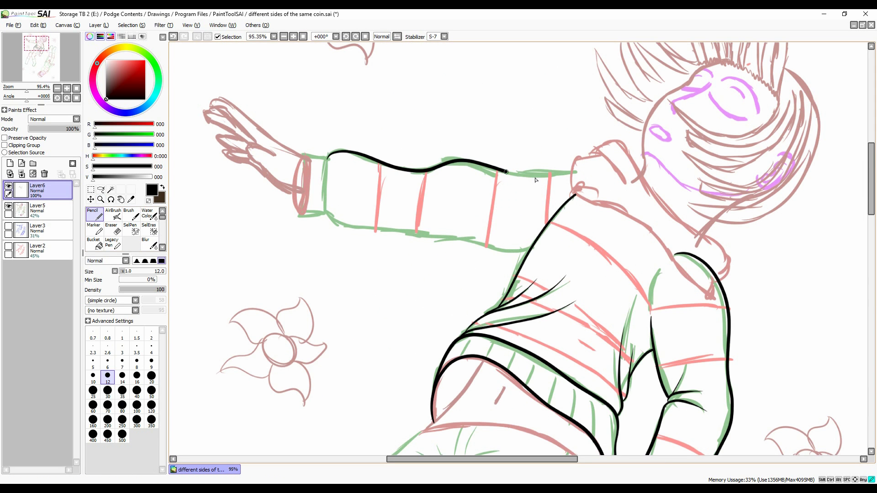
left_click_drag(328, 214, 530, 253)
scroll(530, 252, "down", 5)
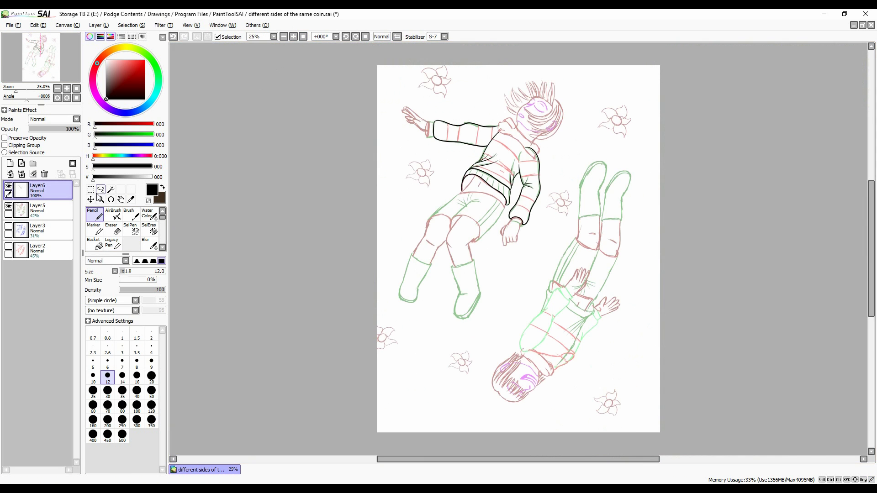
Step: On a new layer, ink the folded collar around the neck and join it to the shoulder line
left_click(10, 163)
scroll(512, 150, "up", 6)
left_click(95, 213)
scroll(512, 151, "down", 1)
mouse_move(464, 131)
left_mouse_down()
mouse_move(539, 274)
mouse_move(598, 313)
left_mouse_up()
left_click_drag(545, 246, 602, 291)
scroll(601, 291, "down", 5)
scroll(285, 182, "up", 5)
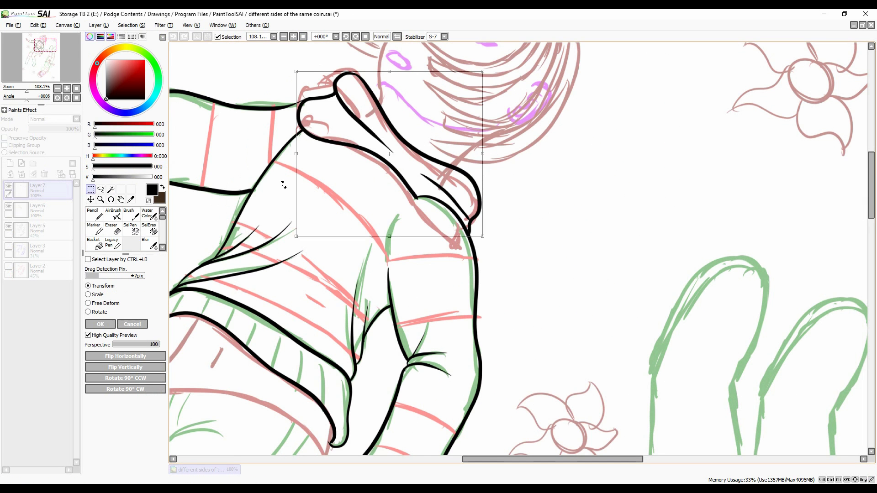
scroll(366, 205, "up", 3)
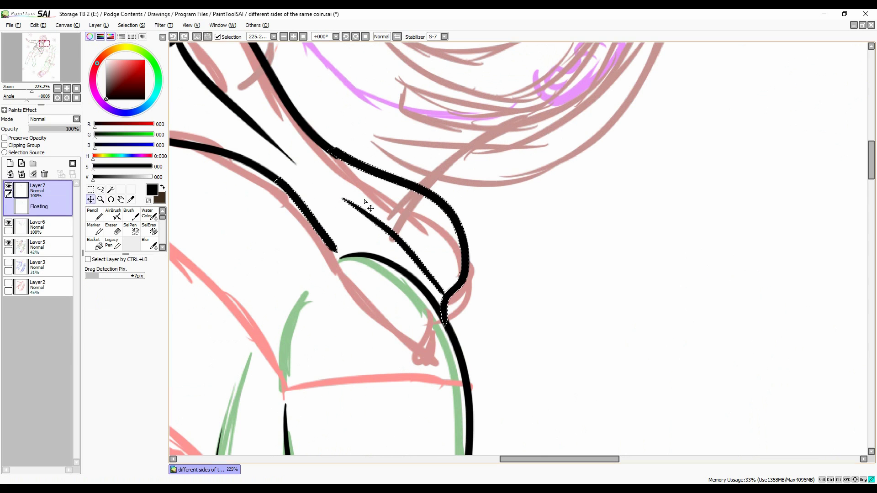
left_click(95, 213)
key("ctrl+z")
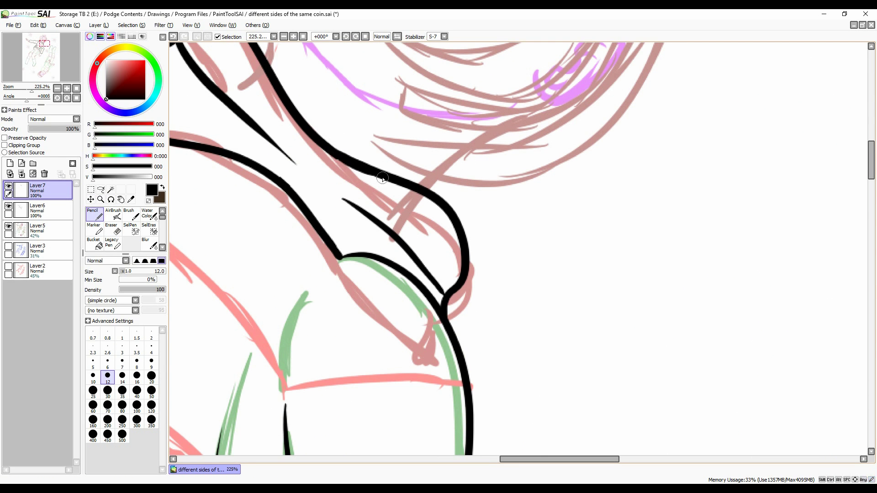
Step: Ink the ribbed cuff at the wrist of the outstretched arm
scroll(392, 151, "down", 5)
left_click(101, 200)
scroll(223, 234, "up", 5)
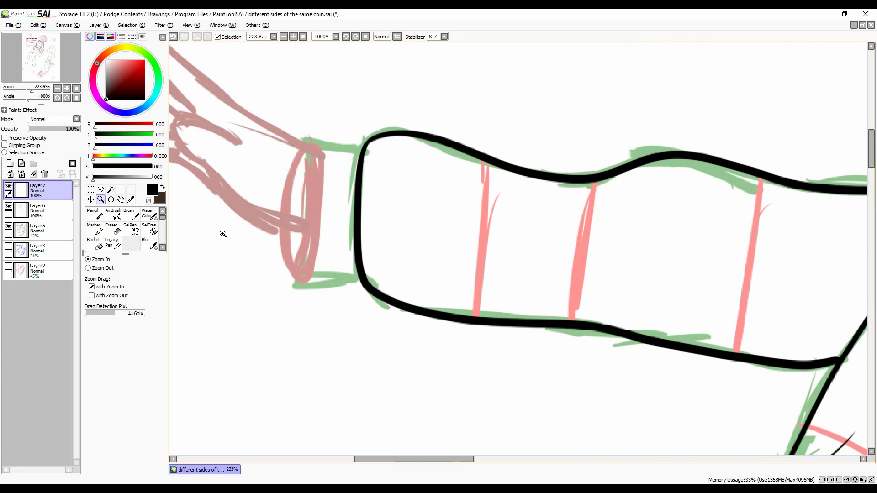
left_click(95, 214)
left_click_drag(303, 146, 352, 274)
key("ctrl+z")
mouse_move(302, 139)
left_mouse_down()
mouse_move(320, 256)
mouse_move(387, 253)
left_mouse_up()
Step: Ink the curved cuff at the wrist of the lowered arm
left_click(101, 199)
scroll(177, 218, "down", 3)
left_click(95, 213)
key("ctrl+z")
key("ctrl+z")
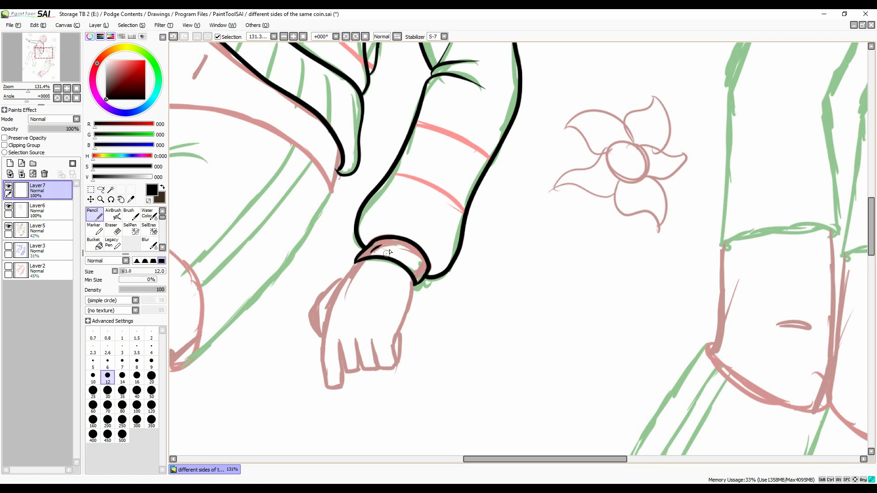
scroll(419, 272, "down", 3)
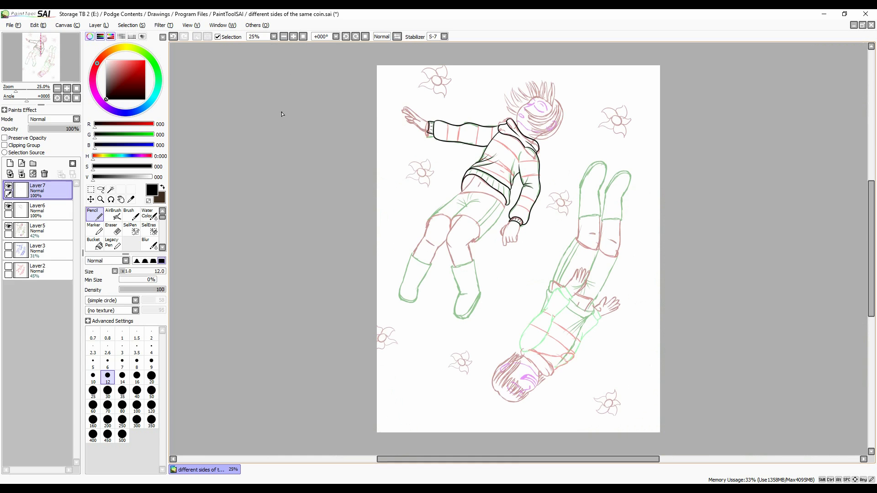
Step: Ink the shorts' outline: waistband, both side edges, the curved leg hems and the line between the legs
scroll(402, 133, "up", 3)
left_click_drag(393, 135, 596, 192)
left_click_drag(594, 194, 450, 341)
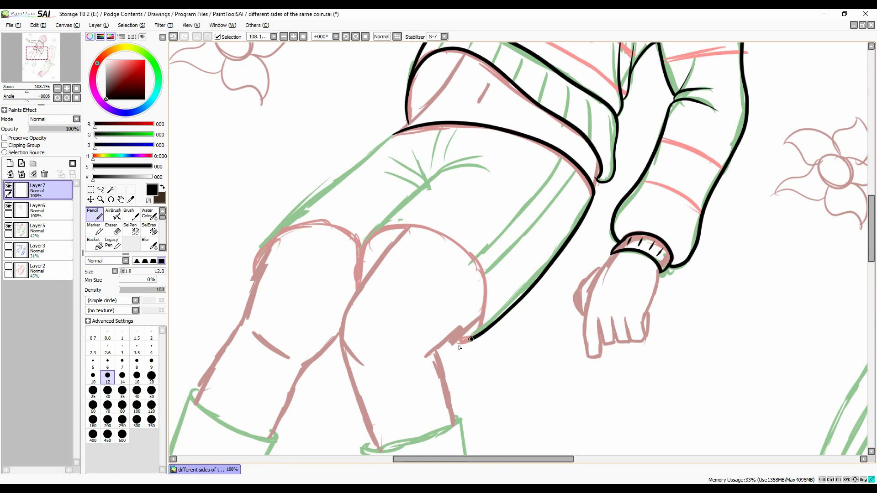
left_click_drag(361, 287, 485, 320)
left_click_drag(256, 270, 363, 251)
left_click_drag(269, 239, 394, 134)
left_click_drag(364, 249, 498, 159)
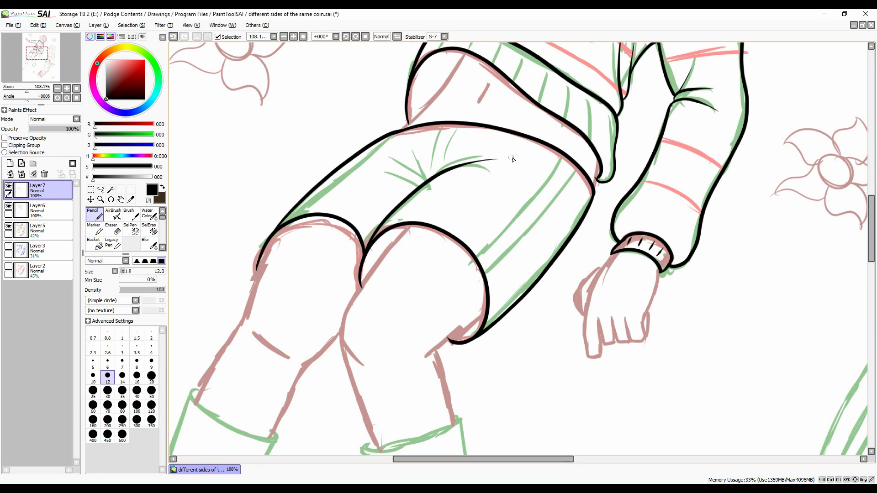
Step: On a new layer, ink the crotch creases and the side stripes of the shorts
key("ctrl+z")
key("ctrl+shift+n")
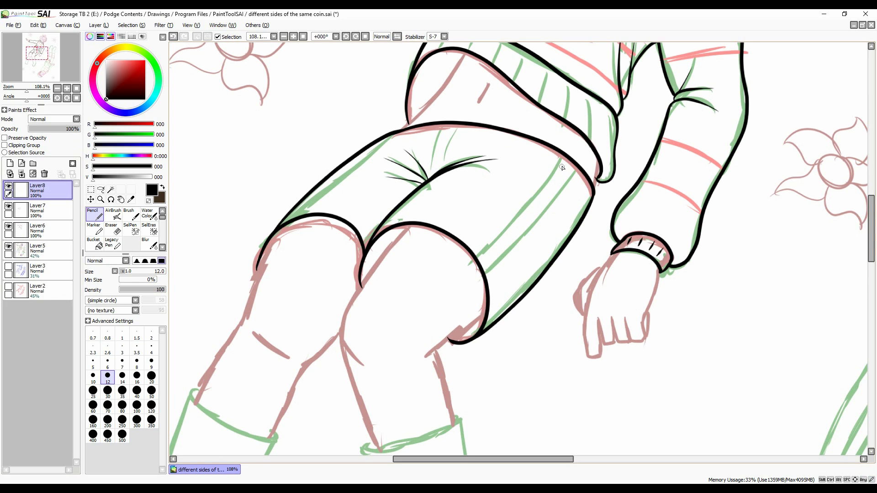
scroll(203, 237, "down", 5)
scroll(203, 237, "up", 4)
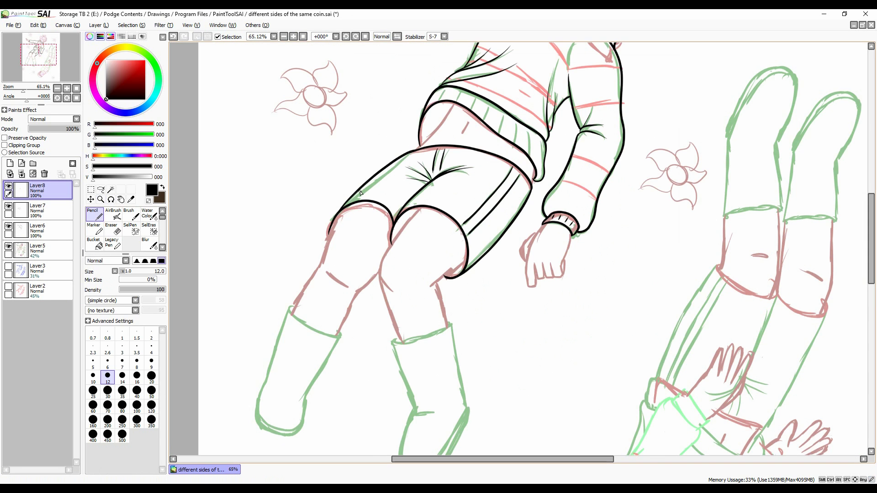
scroll(224, 237, "up", 3)
scroll(224, 237, "down", 5)
Step: On a new layer, ink the upper figure's right-hand boot with its opening, shaft, foot and sole
key("ctrl+shift+n")
scroll(457, 183, "up", 3)
left_click_drag(530, 123, 450, 154)
key("ctrl+z")
left_click_drag(488, 351, 537, 132)
key("ctrl+z")
left_click_drag(461, 297, 539, 141)
key("ctrl+z")
left_click_drag(528, 336, 558, 249)
key("ctrl+z")
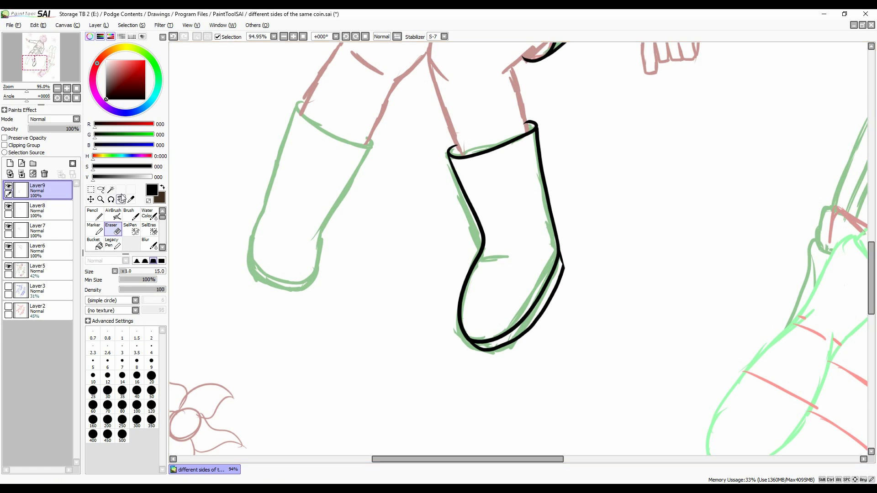
Step: Ink the opening, shaft and toe of the upper figure's left-hand boot
scroll(565, 257, "up", 5)
scroll(566, 258, "down", 4)
left_click_drag(332, 135, 407, 193)
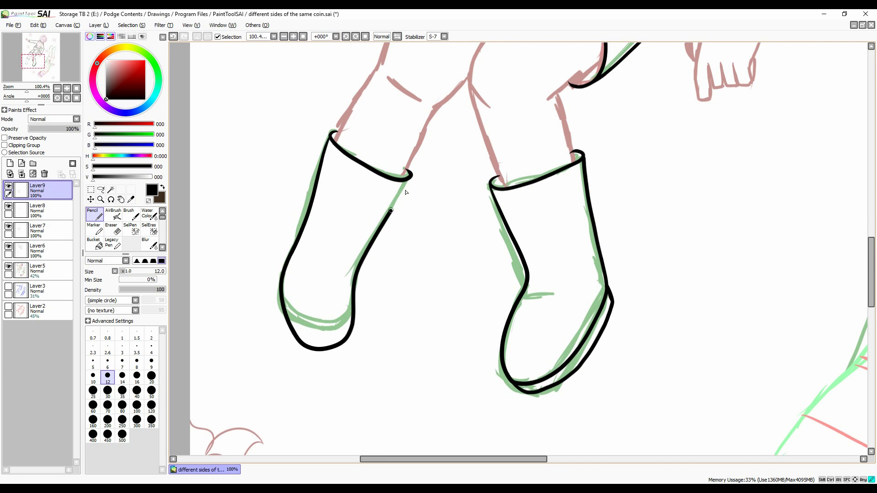
key("ctrl+z")
key("ctrl+z")
mouse_move(332, 135)
left_mouse_down()
mouse_move(350, 315)
mouse_move(408, 179)
left_mouse_up()
key("ctrl+z")
left_click_drag(292, 277, 408, 180)
left_click_drag(332, 136, 282, 313)
Step: Ink the ankle crease and the sole edge of the left-hand boot
scroll(411, 183, "up", 3)
left_click_drag(387, 163, 447, 166)
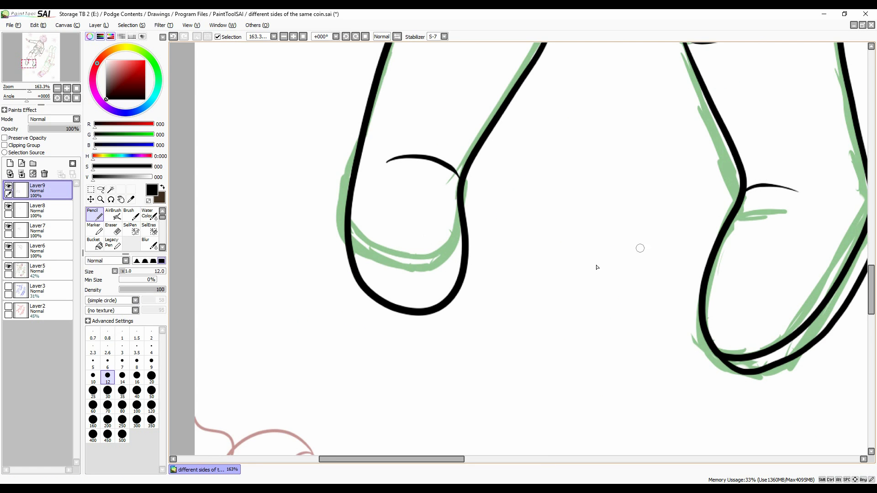
key("ctrl+z")
mouse_move(350, 171)
left_mouse_down()
mouse_move(345, 219)
mouse_move(420, 331)
left_mouse_up()
key("ctrl+z")
left_click_drag(354, 297, 434, 332)
key("ctrl+z")
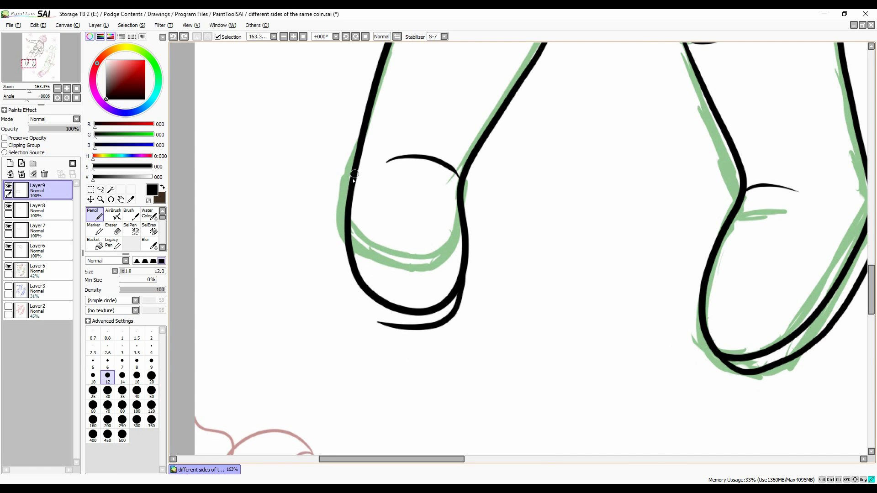
left_click_drag(349, 174, 366, 319)
Step: On a new layer, ink the outstretched hand's palm and fingers from the cuff outward
scroll(282, 135, "down", 5)
key("ctrl+shift+n")
scroll(416, 106, "up", 10)
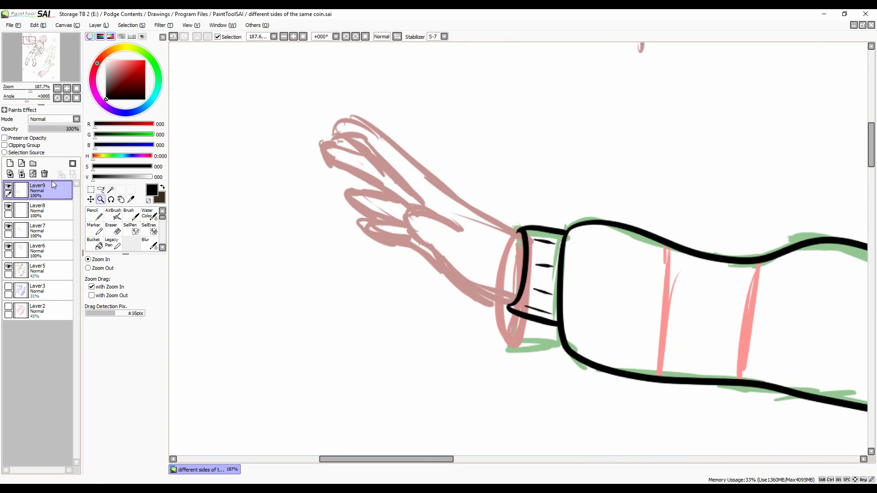
left_click_drag(504, 300, 515, 303)
mouse_move(336, 120)
left_mouse_down()
mouse_move(392, 176)
mouse_move(457, 208)
mouse_move(432, 180)
left_mouse_up()
key("ctrl+z")
key("ctrl+z")
left_click_drag(341, 146, 480, 208)
mouse_move(340, 174)
left_mouse_down()
mouse_move(370, 185)
mouse_move(368, 206)
mouse_move(406, 223)
left_mouse_up()
key("ctrl+z")
left_click_drag(350, 211, 433, 252)
Step: Refine the outstretched hand's thumb line on a new layer and merge the hand layers down
scroll(298, 62, "down", 10)
left_click(100, 199)
key("ctrl+shift+n")
left_click(96, 214)
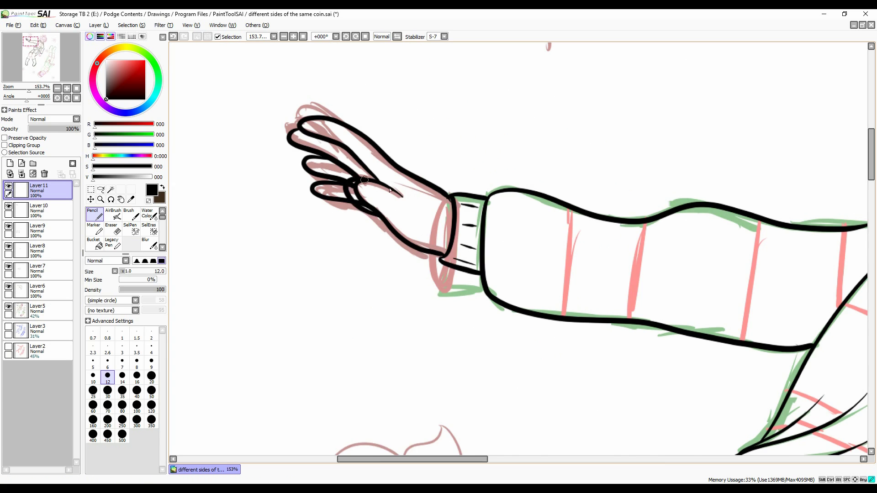
scroll(361, 201, "up", 10)
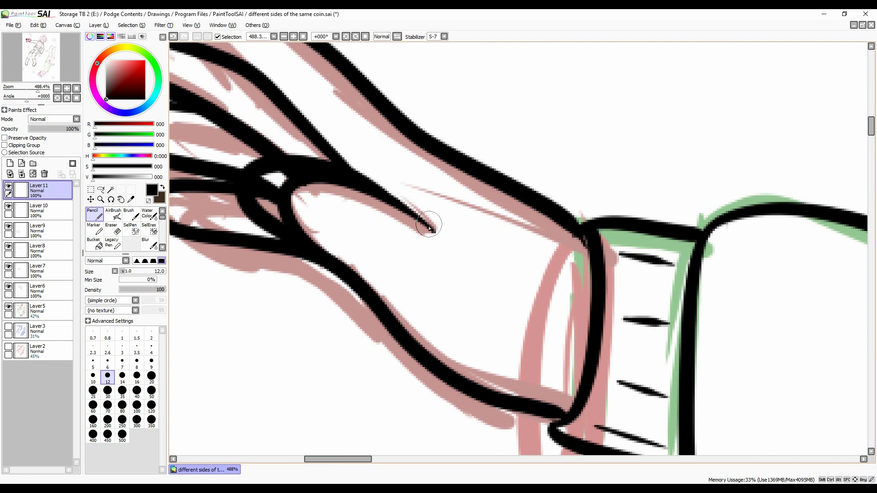
key("ctrl+z")
scroll(402, 293, "down", 10)
scroll(270, 250, "up", 10)
scroll(270, 251, "down", 10)
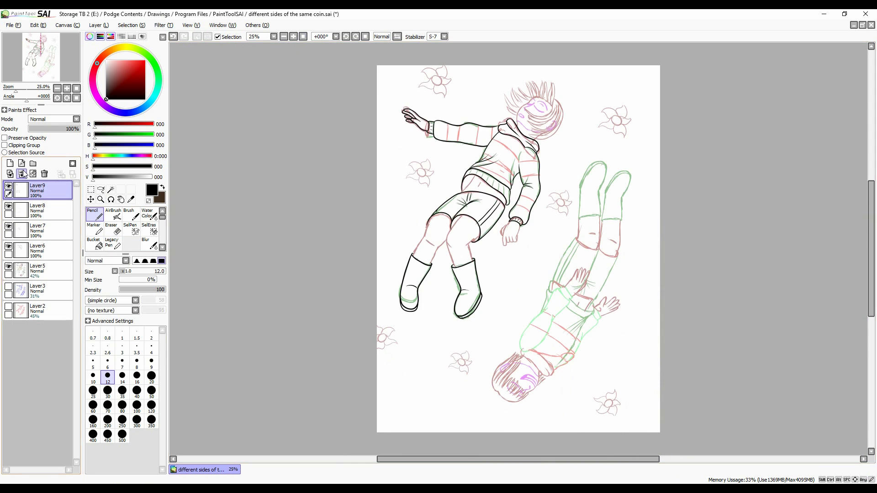
Step: On a new layer, ink the lowered hand's outline, fingers and thumb
scroll(402, 238, "up", 8)
left_click_drag(390, 139, 361, 274)
left_click_drag(482, 169, 450, 299)
left_click_drag(413, 272, 453, 315)
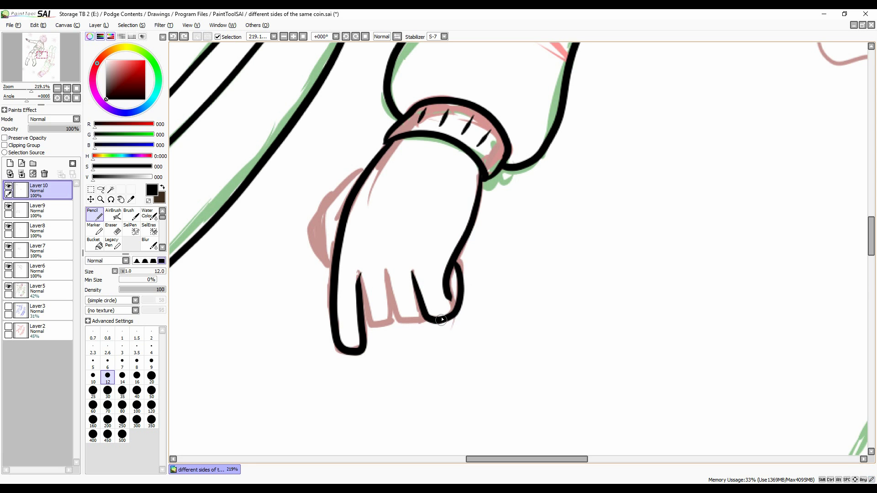
left_click_drag(360, 164, 315, 270)
key("ctrl+z")
scroll(320, 270, "down", 10)
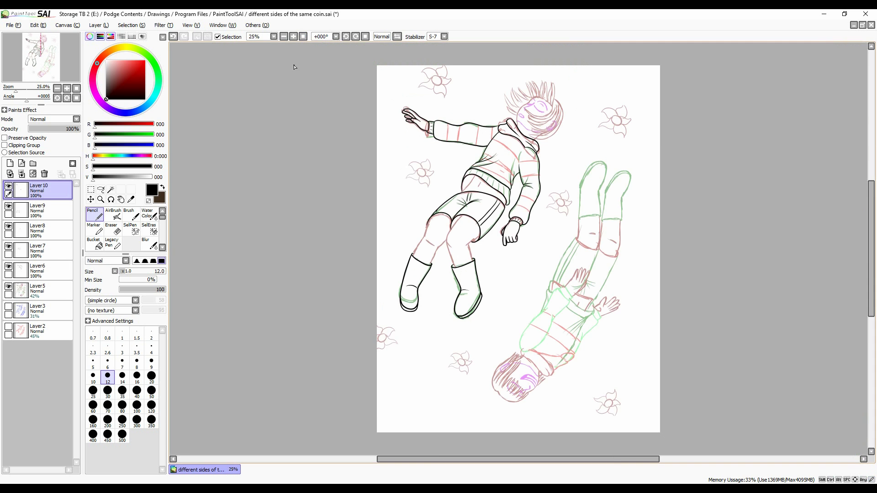
Step: Ink the bare midriff line and the outer edge of the left-hand leg down to its boot
scroll(452, 195, "up", 10)
left_click_drag(464, 194, 442, 234)
scroll(453, 215, "down", 10)
scroll(347, 133, "up", 8)
left_click_drag(347, 132, 263, 311)
key("ctrl+z")
left_click_drag(356, 118, 263, 316)
key("ctrl+z")
left_click_drag(353, 117, 262, 314)
Step: Ink both sides of the right-hand leg from the shorts hem down to the boot
left_click_drag(505, 112, 467, 365)
left_click_drag(589, 212, 551, 336)
key("ctrl+z")
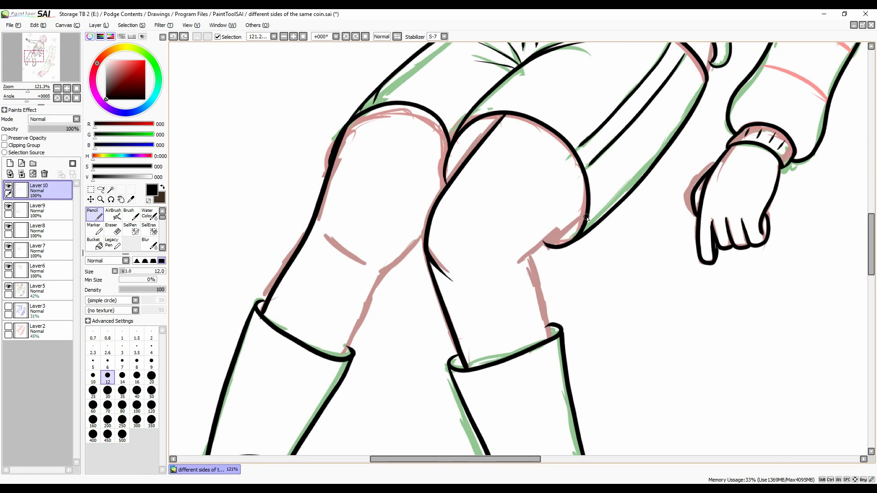
left_click_drag(587, 214, 550, 338)
Step: Ink the inner edge of the left-hand leg from the knee down to the boot
left_click_drag(424, 237, 349, 356)
key("ctrl+z")
left_click_drag(399, 276, 347, 356)
scroll(348, 357, "down", 8)
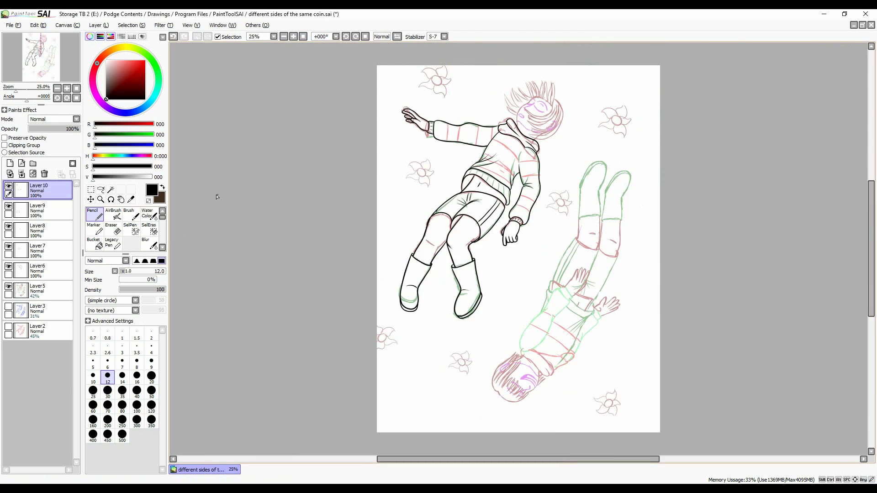
scroll(348, 320, "up", 7)
key("ctrl+z")
left_click_drag(425, 237, 352, 357)
scroll(340, 245, "down", 8)
Step: On a new layer, ink the face profile from the forehead down to the collar
key("ctrl+shift+n")
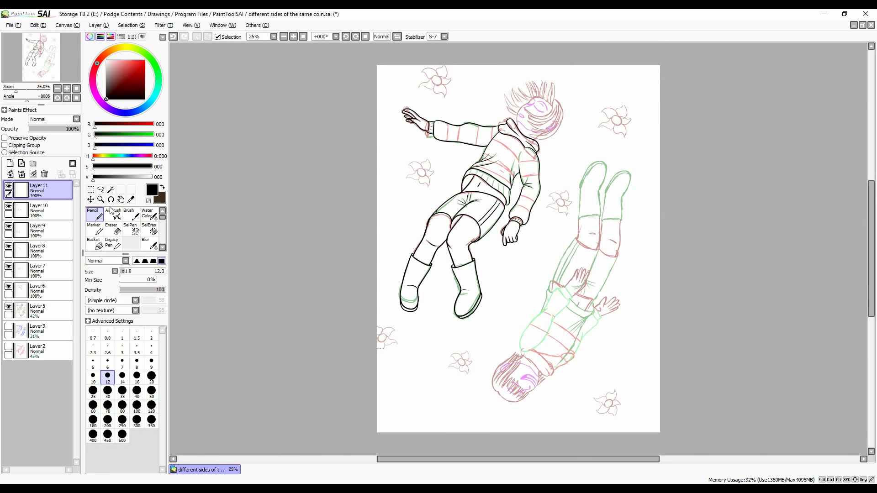
scroll(244, 71, "up", 6)
mouse_move(311, 82)
left_mouse_down()
mouse_move(385, 94)
mouse_move(332, 270)
mouse_move(512, 274)
left_mouse_up()
key("ctrl+z")
mouse_move(389, 91)
left_mouse_down()
mouse_move(347, 256)
mouse_move(511, 274)
mouse_move(349, 146)
mouse_move(338, 283)
mouse_move(368, 320)
left_mouse_up()
key("ctrl+z")
key("ctrl+z")
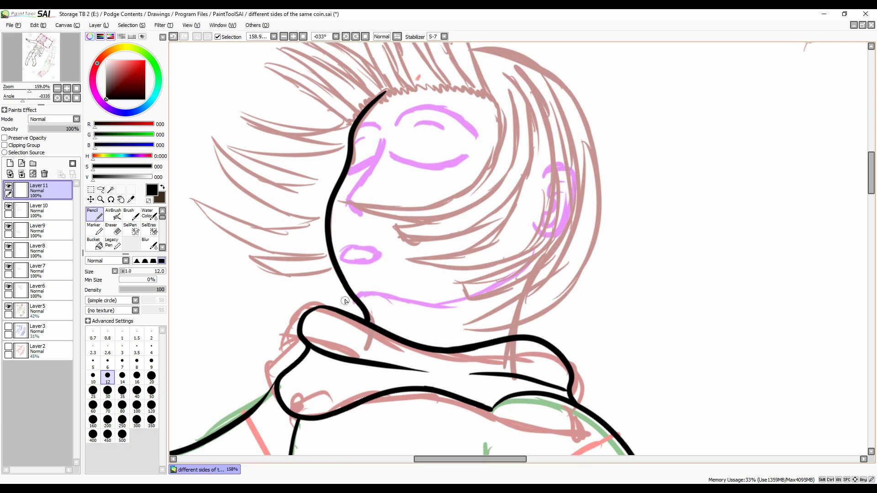
key("ctrl+z")
Step: Ink the jaw, neck, ear and nose, and put the mouth on a new layer
left_click_drag(352, 286, 524, 244)
left_click_drag(516, 312, 516, 341)
key("ctrl+z")
left_click_drag(576, 160, 516, 332)
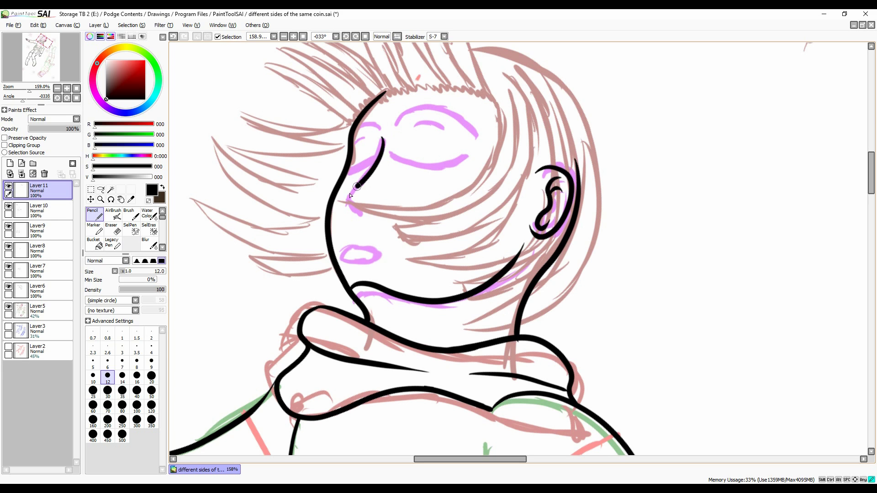
key("ctrl+z")
key("ctrl+shift+n")
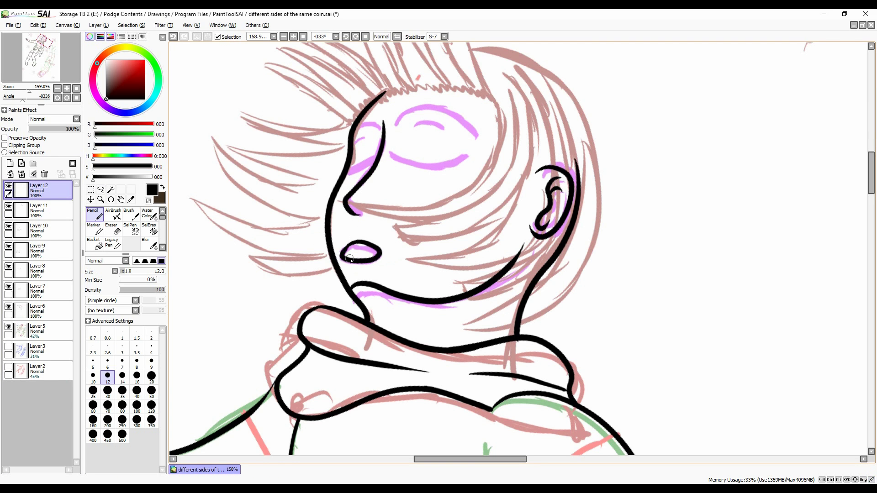
Step: Ink the closed eyes and the eyebrows on new layers
key("ctrl+shift+n")
left_click_drag(393, 156, 467, 161)
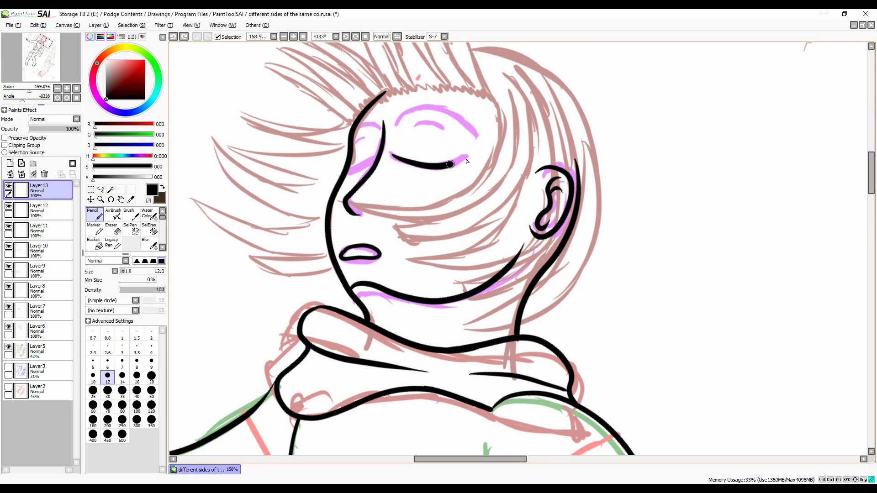
key("ctrl+shift+n")
mouse_move(395, 126)
left_mouse_down()
mouse_move(415, 108)
mouse_move(388, 130)
mouse_move(359, 132)
left_mouse_up()
Step: Copy, paste and transform part of the eye and brow linework, and delete the surplus layer
key("ctrl+c")
key("ctrl+v")
key("ctrl+t")
left_click(45, 174)
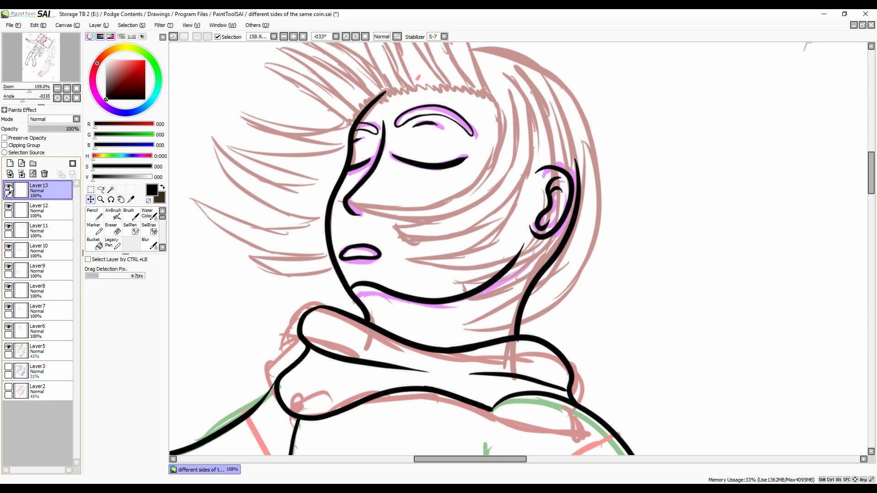
left_click(44, 174)
Step: Rotate the canvas to -33°, set the stabilizer to S-2 and ink the zigzag hairline across the forehead
key("Home")
key("n")
key("Delete")
key("Delete")
key("Delete")
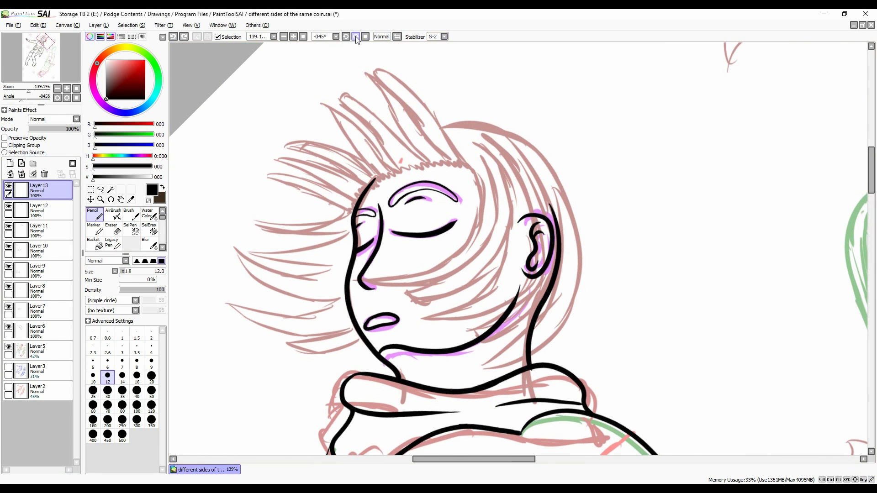
left_click_drag(371, 188, 492, 168)
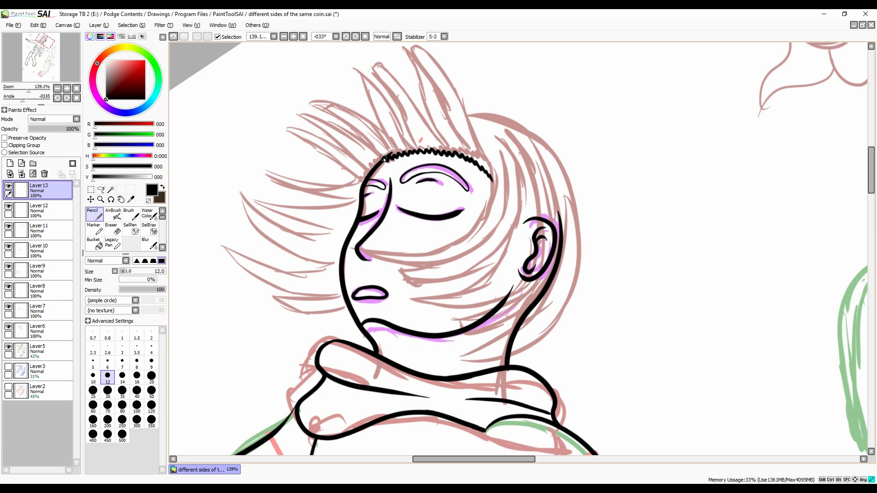
Step: On a new layer with the stabilizer at S-7, ink the hair strands sweeping across the upper figure's face and the back of the head
left_click(10, 163)
mouse_move(359, 249)
left_mouse_down()
mouse_move(492, 153)
mouse_move(397, 288)
left_mouse_up()
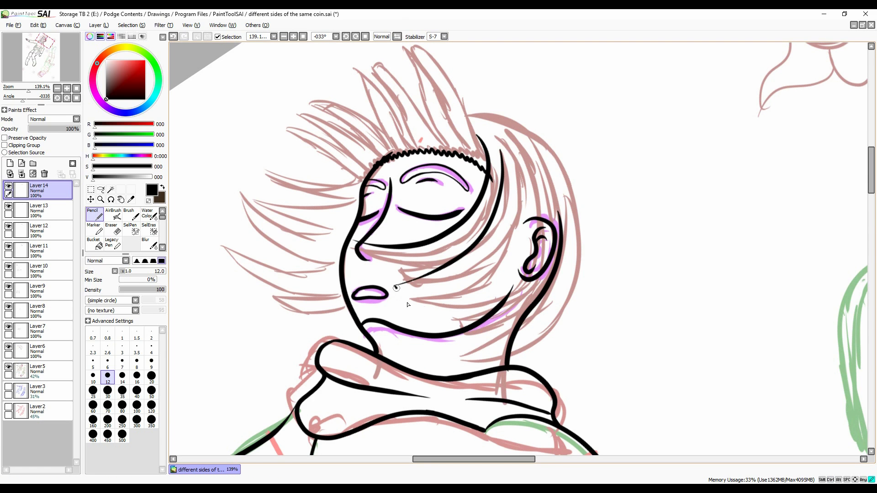
left_click_drag(482, 316, 523, 162)
left_click_drag(470, 116, 558, 220)
left_click_drag(525, 170, 475, 319)
key("ctrl+z")
key("ctrl+z")
left_click_drag(471, 117, 519, 300)
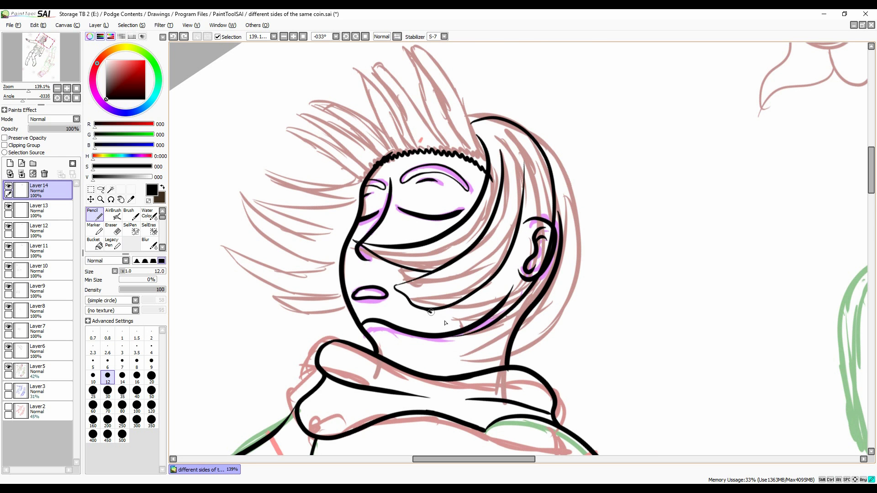
Step: Ink the remaining outer hair contour behind the ear and the strand curving down to the jaw
left_click_drag(536, 136, 456, 352)
key("ctrl+z")
left_click_drag(621, 182, 441, 270)
left_click_drag(484, 288, 465, 203)
Step: On a new layer, ink the upright hair spikes above the zigzag hairline with the canvas rotated to -11°
key("ctrl+shift+n")
left_click_drag(616, 259, 605, 295)
left_click_drag(574, 242, 586, 155)
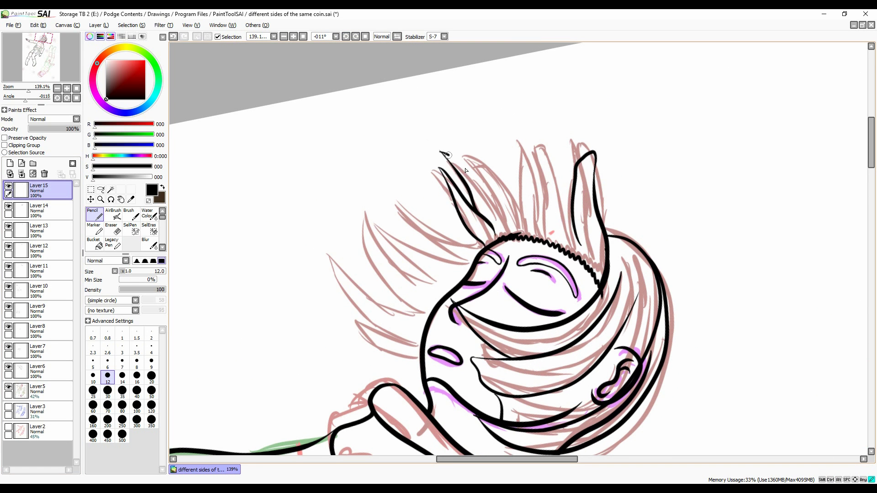
left_click_drag(505, 153, 520, 234)
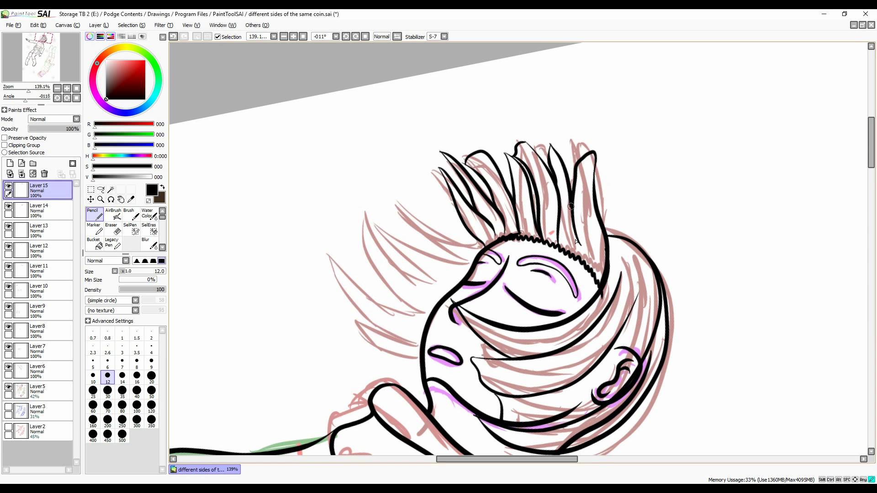
Step: On a new layer, ink the wind-blown hair spikes in front of the upper figure's forehead, redoing uneven strokes
left_click(10, 163)
mouse_move(405, 182)
left_mouse_down()
mouse_move(467, 263)
mouse_move(398, 208)
left_mouse_up()
key("ctrl+z")
key("ctrl+z")
left_click_drag(425, 315, 355, 207)
key("ctrl+z")
left_click_drag(431, 283, 355, 208)
key("ctrl+z")
left_click_drag(424, 315, 353, 223)
mouse_move(419, 368)
left_mouse_down()
mouse_move(347, 274)
mouse_move(370, 219)
mouse_move(374, 150)
left_mouse_up()
key("ctrl+z")
key("ctrl+z")
left_click_drag(401, 256, 374, 149)
Step: Paste copies of the upper figure's facial features and head outline onto the lower figure's head
key("Home")
key("Home")
key("Home")
left_click(100, 200)
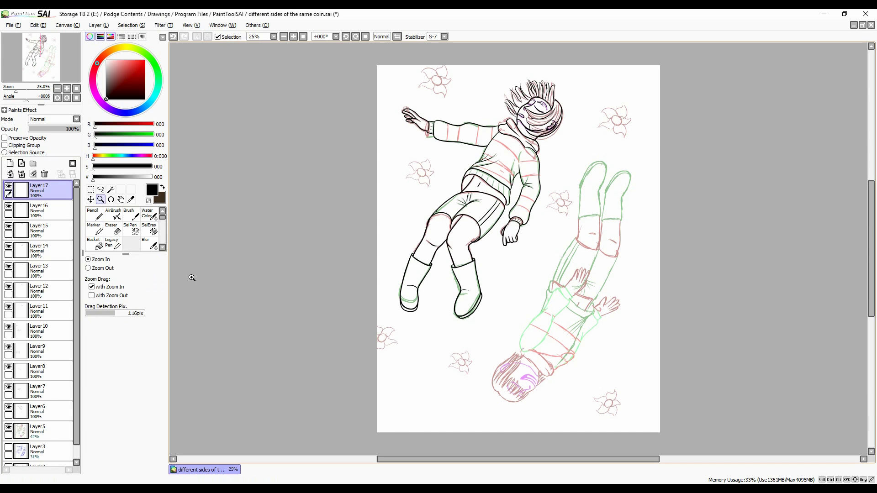
left_click(50, 270)
key("ctrl+v")
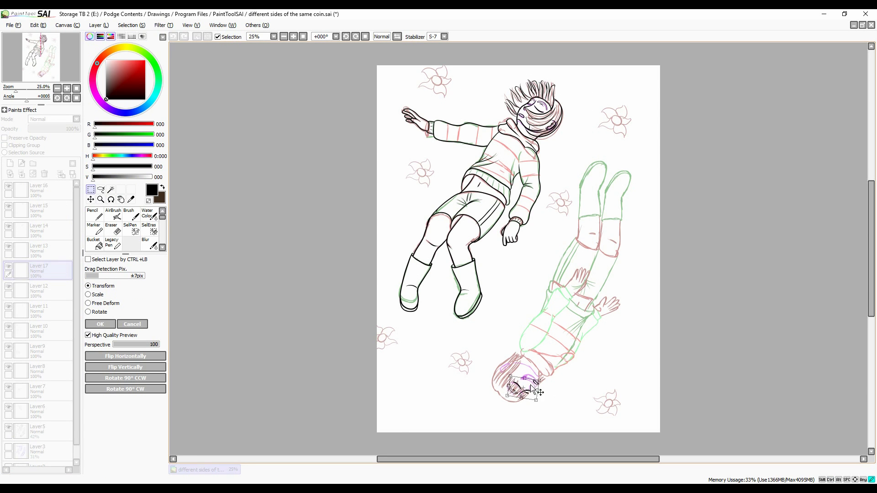
key("ctrl+v")
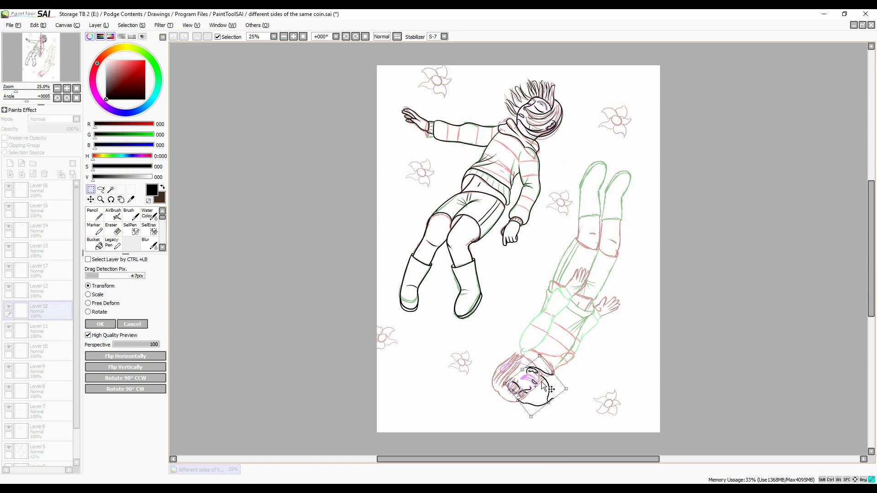
Step: Rotate the canvas so the lower figure's head is upright and transform the pasted facial features to fit its sketch
left_click(356, 37)
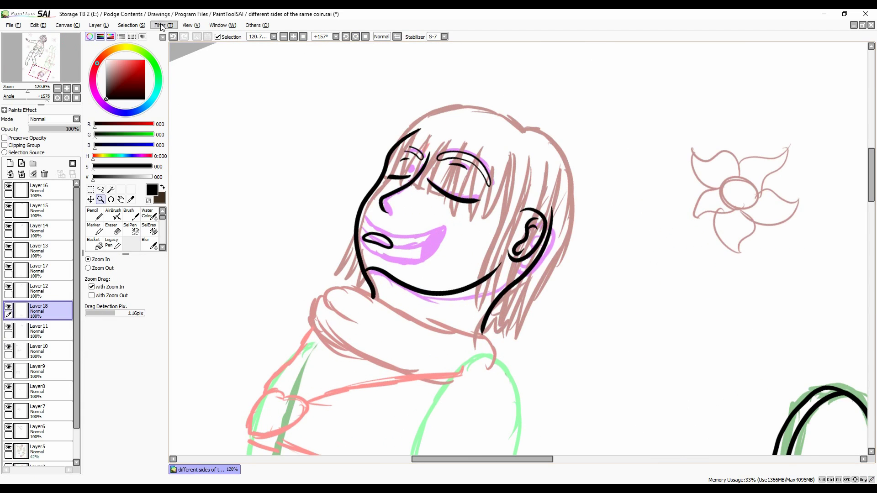
key("ctrl+t")
key("Escape")
left_click(38, 269)
key("ctrl+t")
left_click_drag(366, 319, 361, 284)
scroll(402, 256, "up", 3)
key("Return")
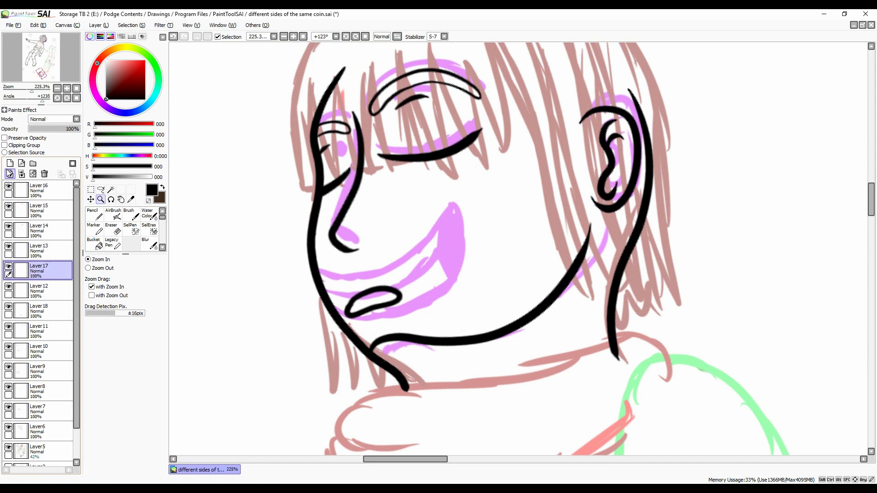
Step: On a new layer, ink the wide grin's outline and free-deform it to match the sketched mouth
left_click(9, 174)
key("n")
left_click_drag(460, 196, 379, 293)
key("ctrl+z")
left_click_drag(316, 268, 444, 216)
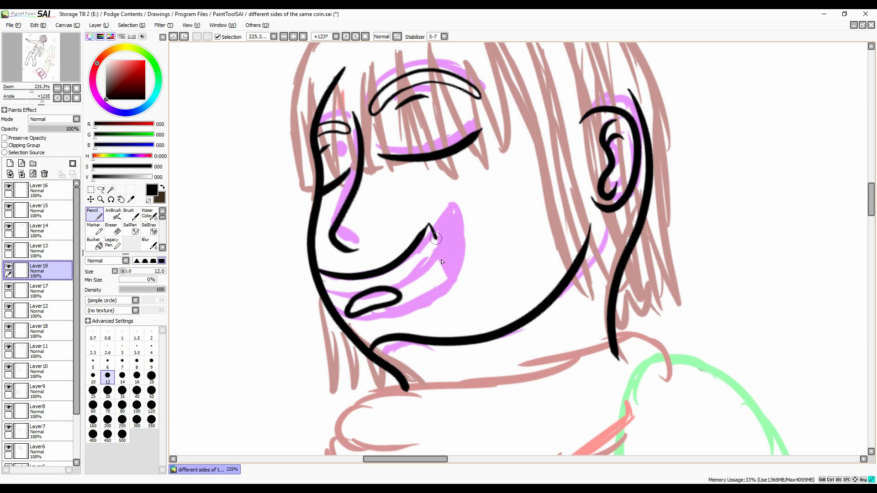
key("ctrl+t")
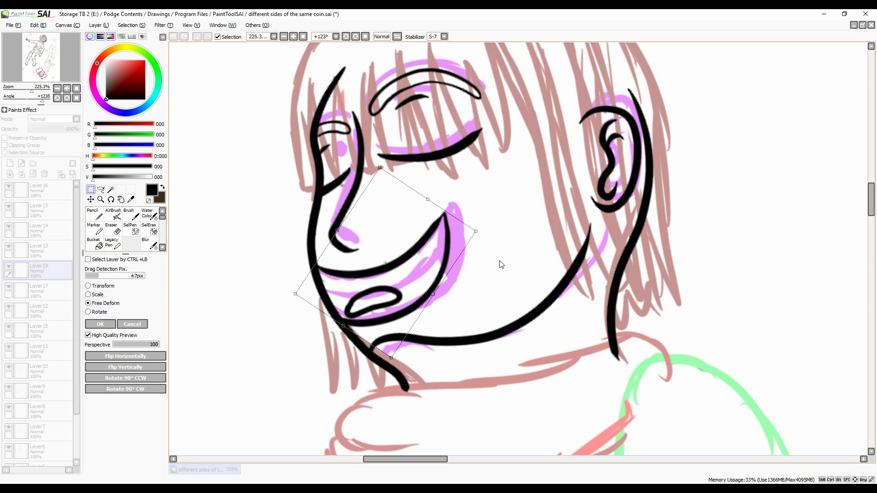
key("Return")
Step: Erase the copied small mouth and ink the inner corner and teeth line of the grin
left_click(39, 291)
key("e")
key("ctrl+z")
key("n")
mouse_move(320, 272)
left_mouse_down()
mouse_move(366, 269)
mouse_move(457, 215)
mouse_move(434, 265)
left_mouse_up()
left_click(9, 174)
key("ctrl+z")
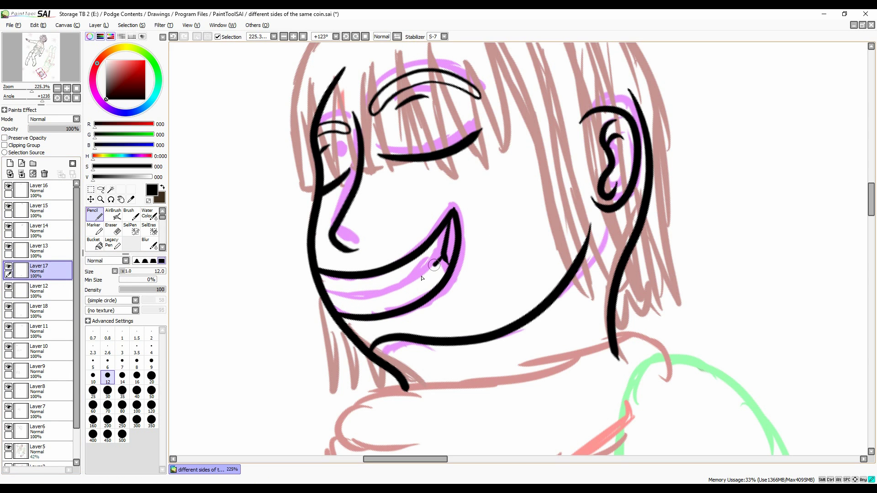
key("ctrl+z")
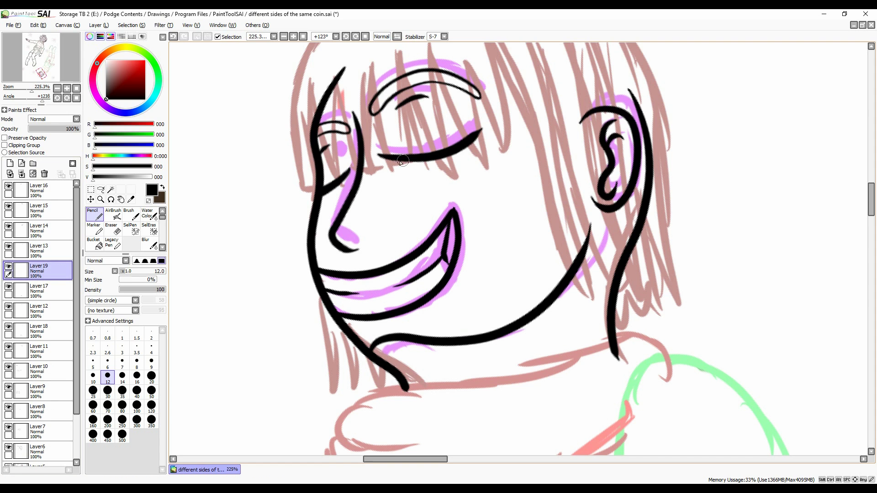
Step: Replace the copied far eye with a small round eye, erasing its old eyelid line
key("e")
key("ctrl+z")
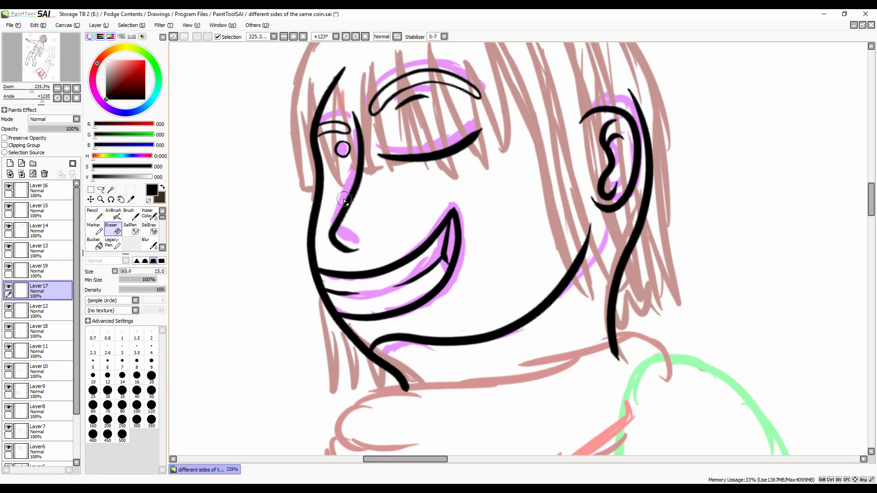
key("ctrl+z")
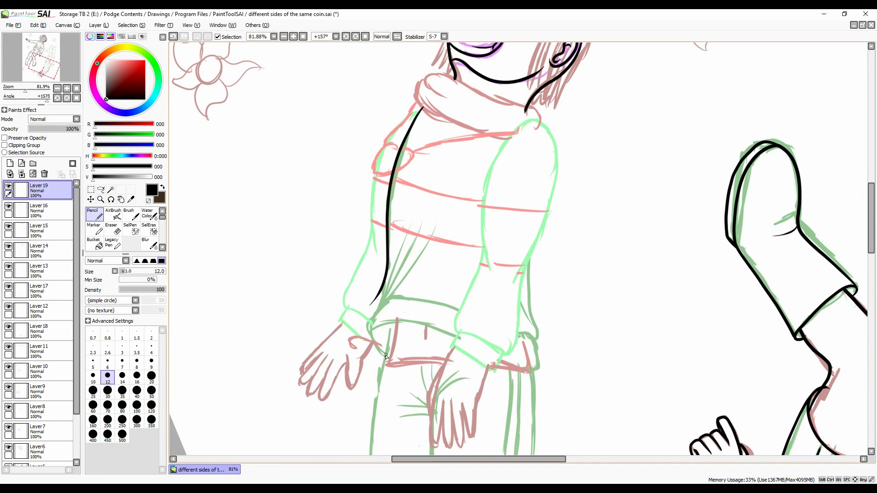
Step: Ink the side of the lower figure's sweater and its hem band, cleaning up the overlapping ends with the eraser
key("ctrl+z")
key("ctrl+z")
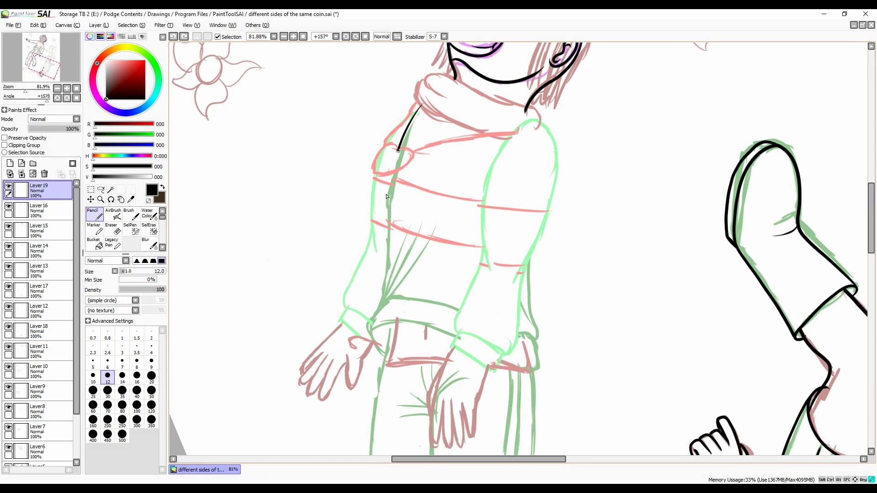
key("ctrl+y")
key("ctrl+z")
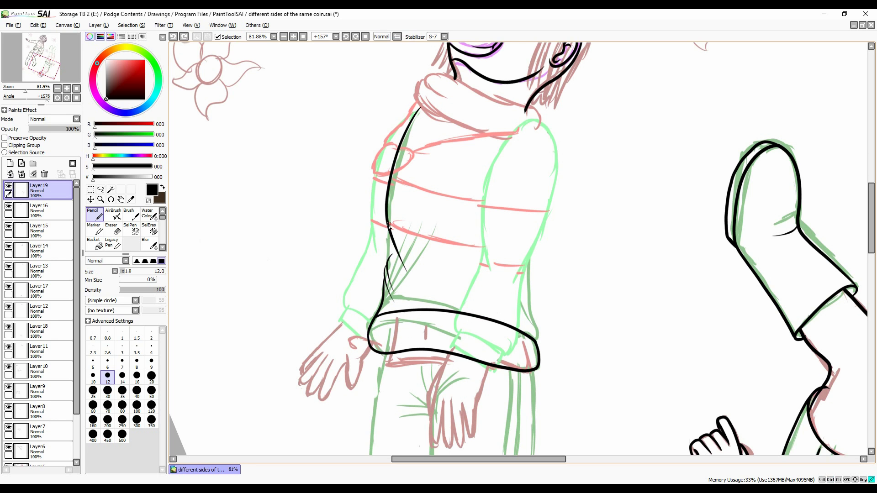
left_click_drag(388, 224, 383, 263)
key("ctrl+z")
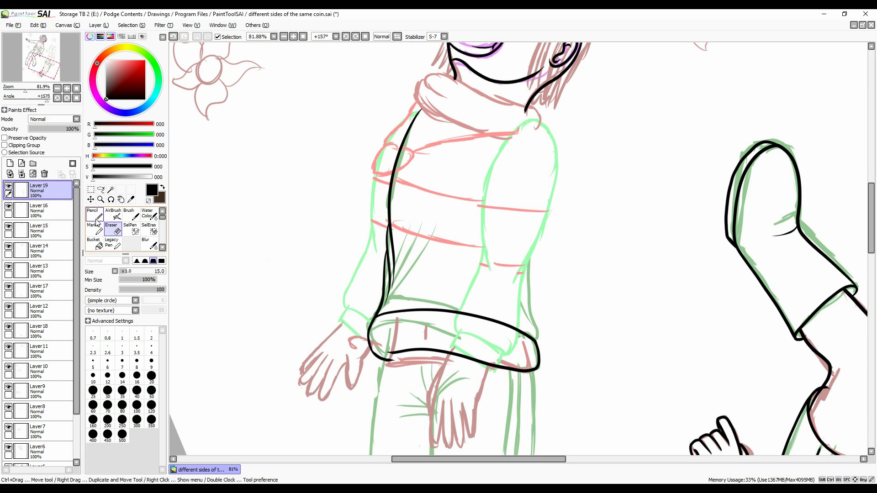
scroll(293, 222, "up", 2)
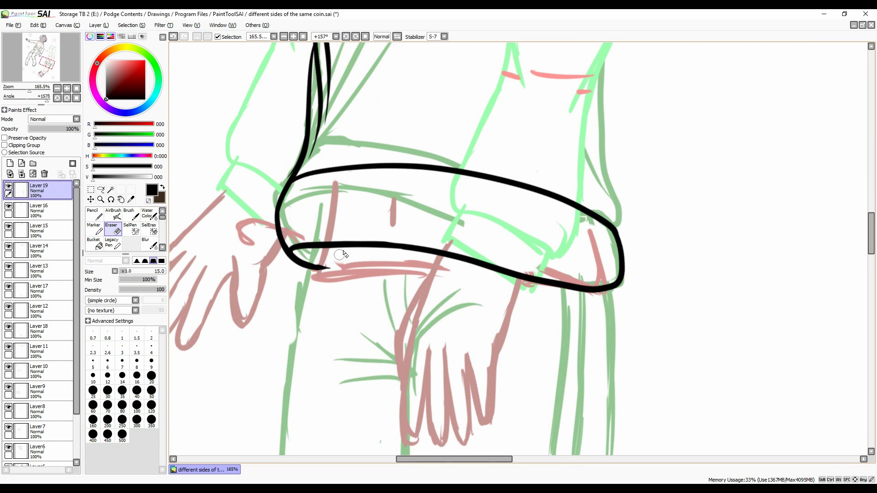
scroll(302, 246, "down", 2)
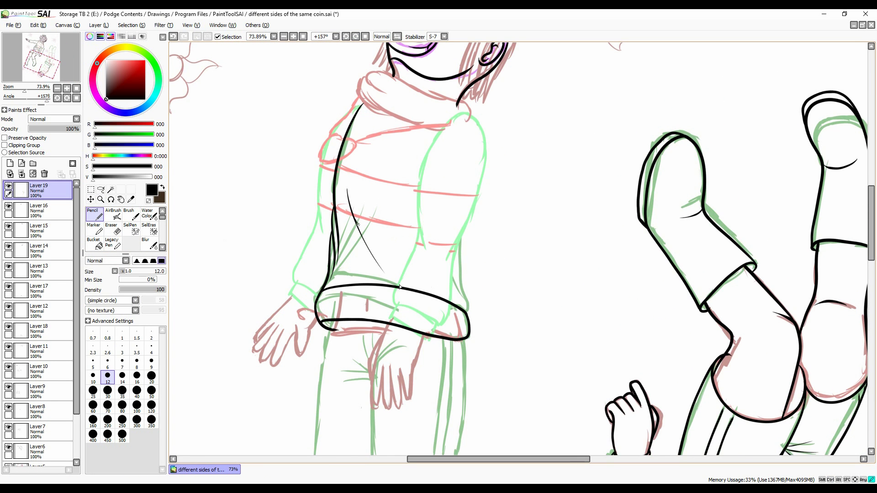
Step: Ink the fold creases on the sweater's front and the torso's opposite edge, undoing unsatisfactory strokes
left_click_drag(376, 231, 412, 278)
scroll(412, 278, "up", 1)
left_click_drag(478, 132, 463, 336)
key("ctrl+z")
left_click_drag(474, 255, 436, 374)
key("ctrl+z")
left_click_drag(465, 132, 458, 338)
key("ctrl+z")
left_click_drag(429, 242, 461, 380)
mouse_move(471, 144)
left_mouse_down()
mouse_move(459, 357)
mouse_move(454, 133)
left_mouse_up()
key("ctrl+z")
key("ctrl+z")
key("ctrl+z")
Step: On a new layer, ink the lower figure's sleeves while temporarily hiding the torso linework
left_click(10, 163)
left_click_drag(430, 106, 431, 42)
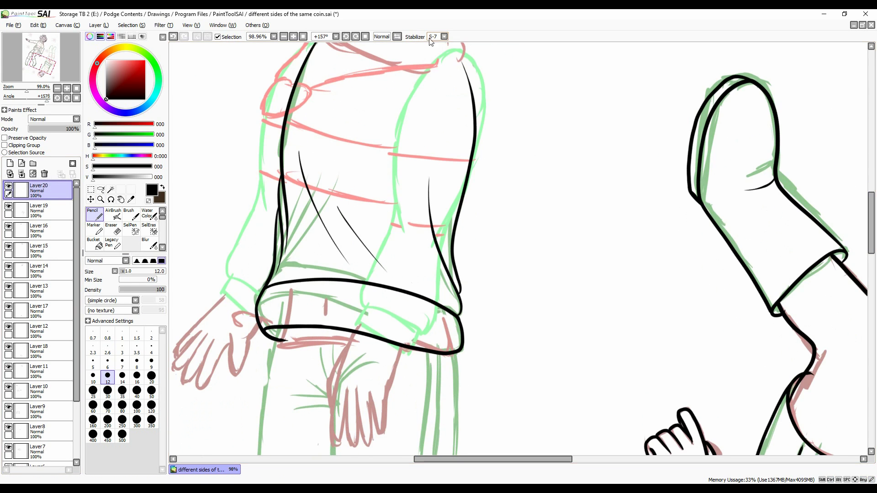
left_click(8, 206)
key("ctrl+z")
left_click_drag(451, 166, 440, 260)
mouse_move(449, 226)
left_mouse_down()
mouse_move(459, 51)
mouse_move(444, 260)
left_mouse_up()
key("ctrl+z")
key("ctrl+z")
mouse_move(315, 44)
left_mouse_down()
mouse_move(254, 245)
mouse_move(262, 318)
left_mouse_up()
left_click(8, 206)
Step: Ink the lower sleeves and the cuffs at both of the lower figure's wrists
key("Home")
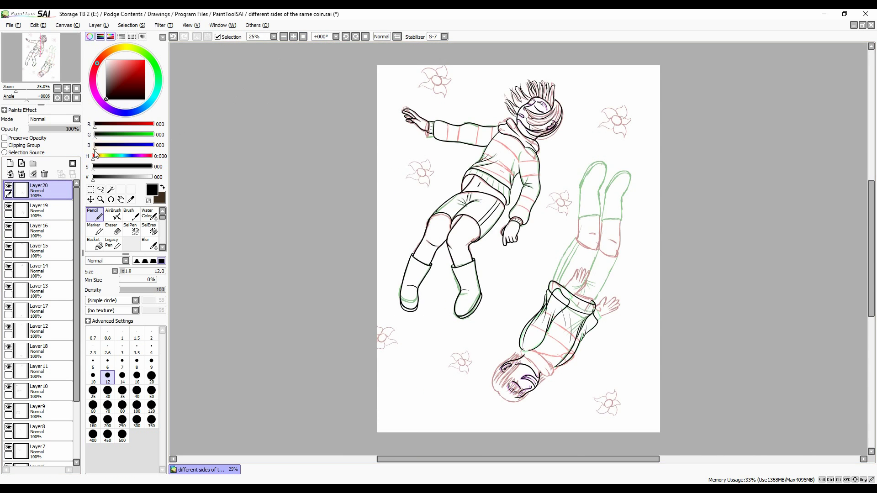
scroll(603, 313, "up", 10)
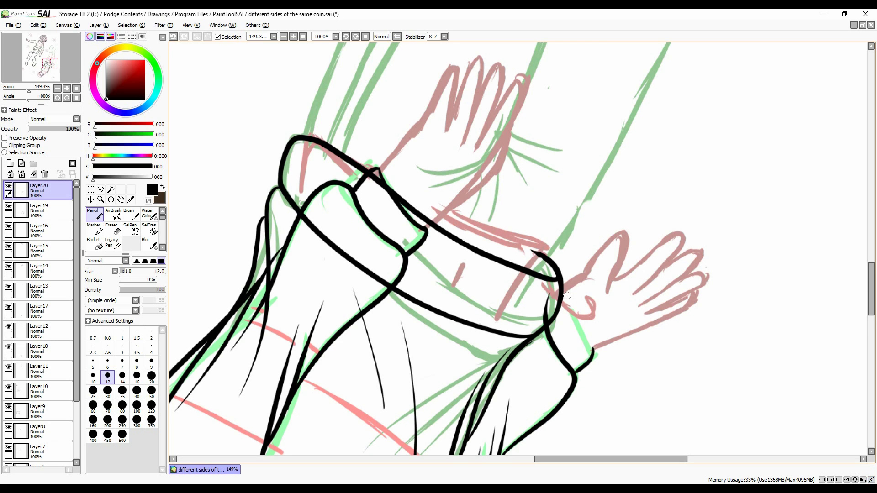
key("End")
key("End")
Step: Rotate the canvas to +168° and ink the shorts' outer edges and leg hems on new layers
key("Home")
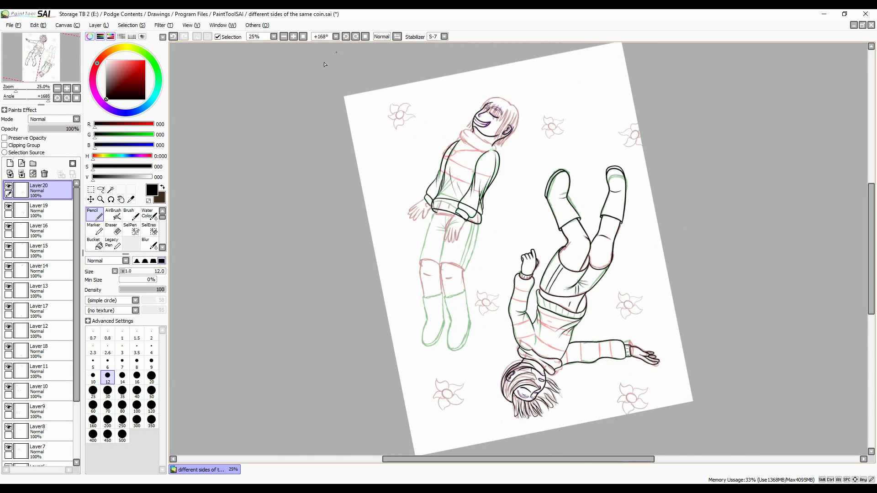
scroll(323, 65, "up", 5)
left_click(92, 214)
left_click_drag(353, 139, 288, 351)
left_click_drag(540, 191, 473, 397)
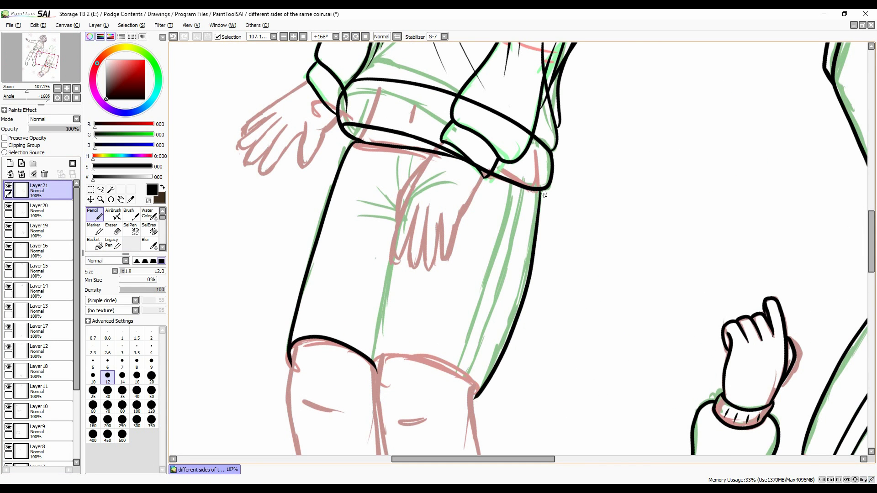
key("ctrl+z")
left_click_drag(373, 365, 478, 394)
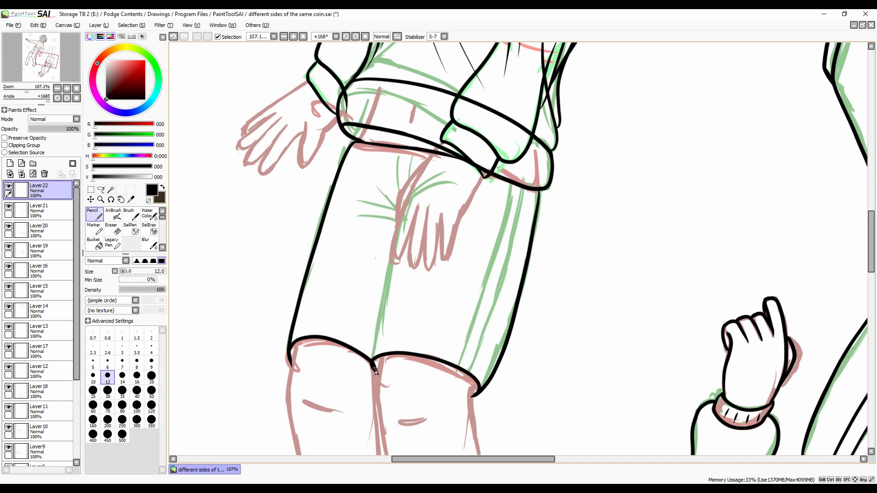
Step: Ink the shorts' inner leg line, crotch creases and side stripes, and merge the layer with the one below
left_click_drag(455, 178, 376, 363)
left_click_drag(370, 183, 402, 211)
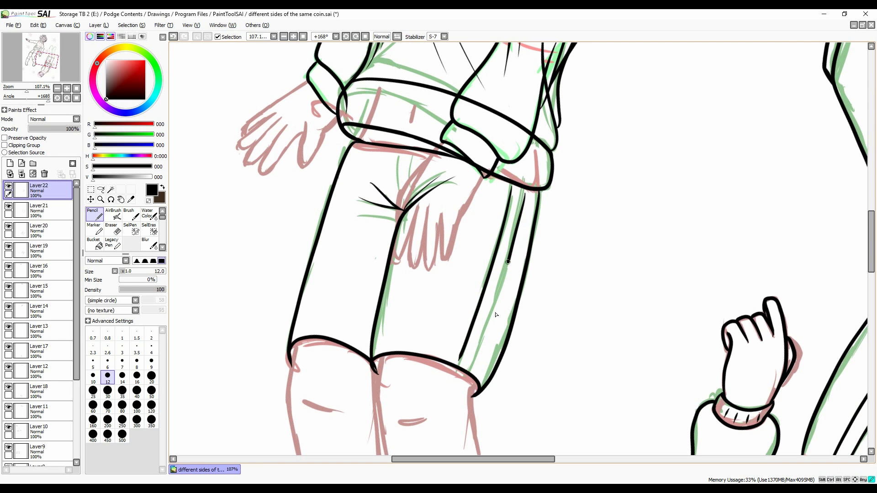
key("ctrl+e")
key("e")
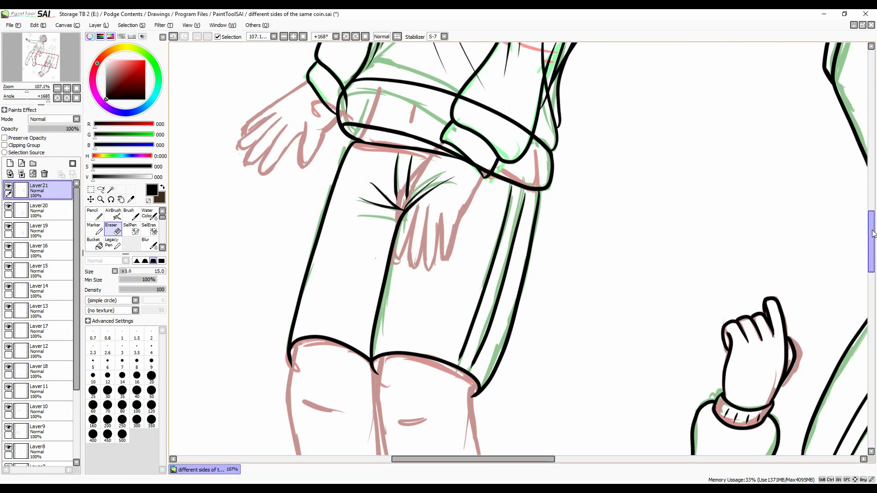
Step: Paste a copy of the upper figure's boot over the lower figure's leg and transform its foot to fit the sketch
key("Home")
key("ctrl+v")
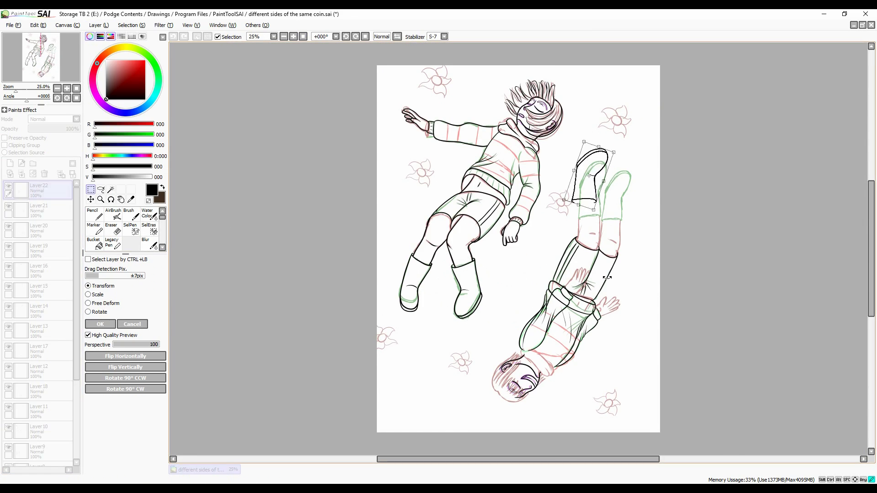
left_click(356, 36)
scroll(447, 287, "up", 5)
key("ctrl+t")
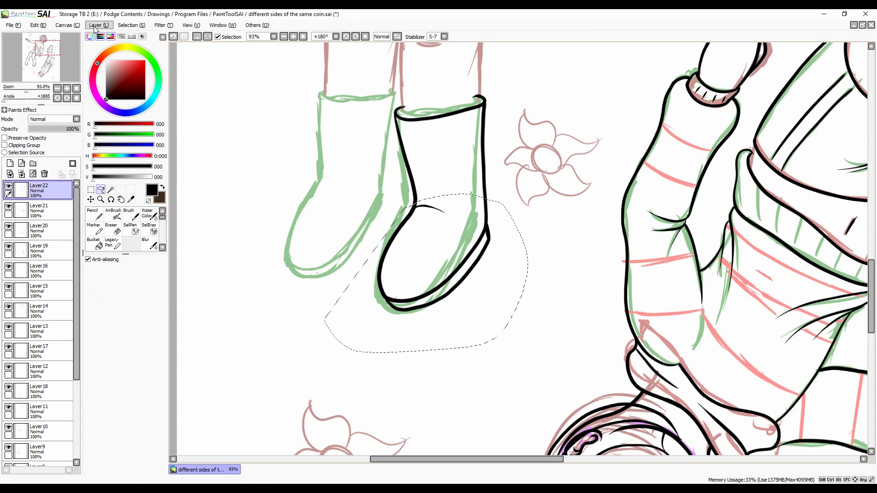
key("Return")
Step: Erase the broken line ends at the copied boot's ankle and redraw the lines joining the shaft to the foot
scroll(325, 212, "up", 5)
key("e")
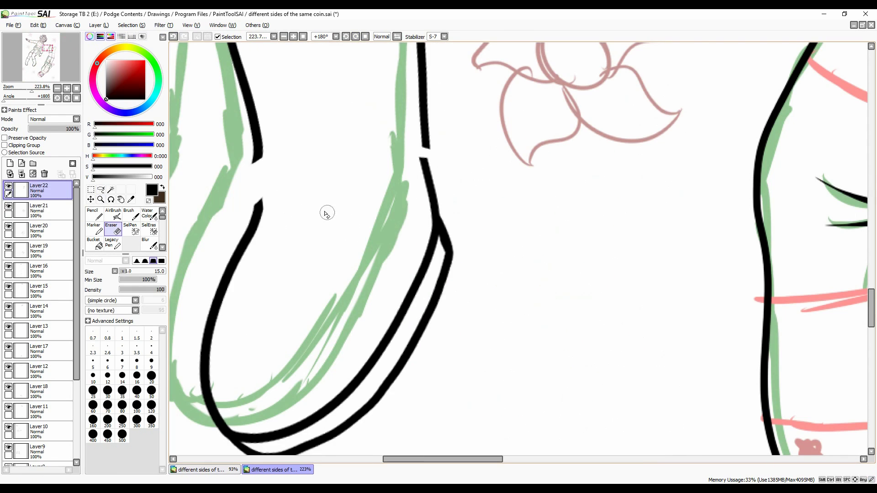
key("ctrl+z")
key("n")
left_click_drag(424, 82, 436, 229)
key("ctrl+z")
left_click(346, 38)
left_click(345, 38)
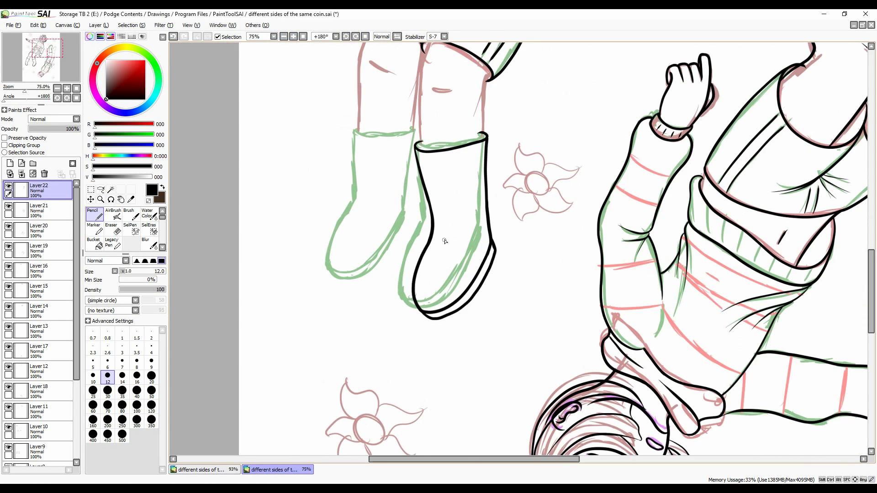
Step: Transform a second boot copy onto the other foot, erase the overlap and merge it into the first boot's layer
key("ctrl+t")
left_click_drag(334, 172, 304, 290)
left_click(100, 324)
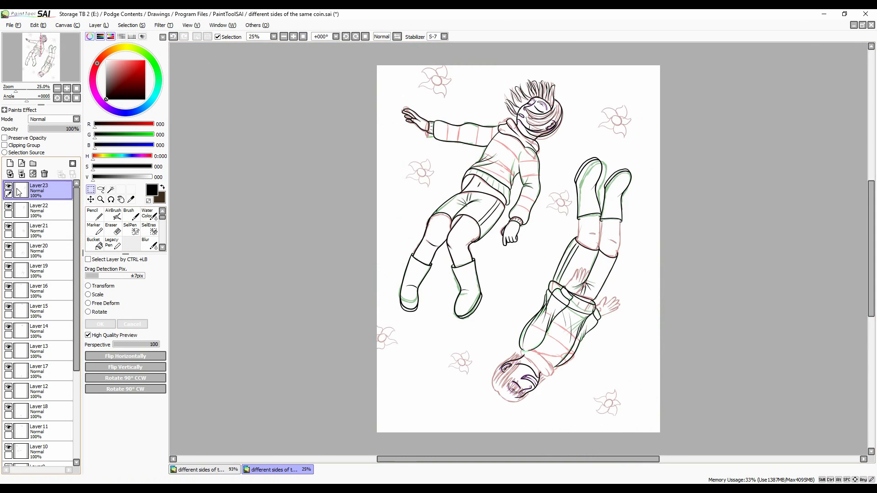
key("e")
scroll(397, 208, "up", 5)
scroll(438, 247, "down", 5)
left_click(346, 38)
left_click(346, 38)
Step: Add a new layer beneath Layer21 and ink the folds and lower edge of the lower figure's neck scarf
key("n")
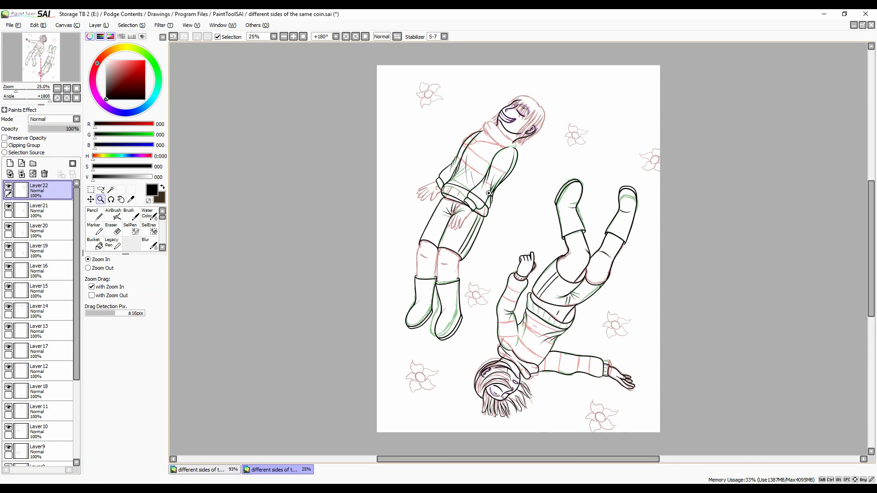
scroll(439, 183, "up", 4)
left_click(39, 230)
left_click(10, 163)
left_click(174, 37)
left_click_drag(297, 188, 468, 287)
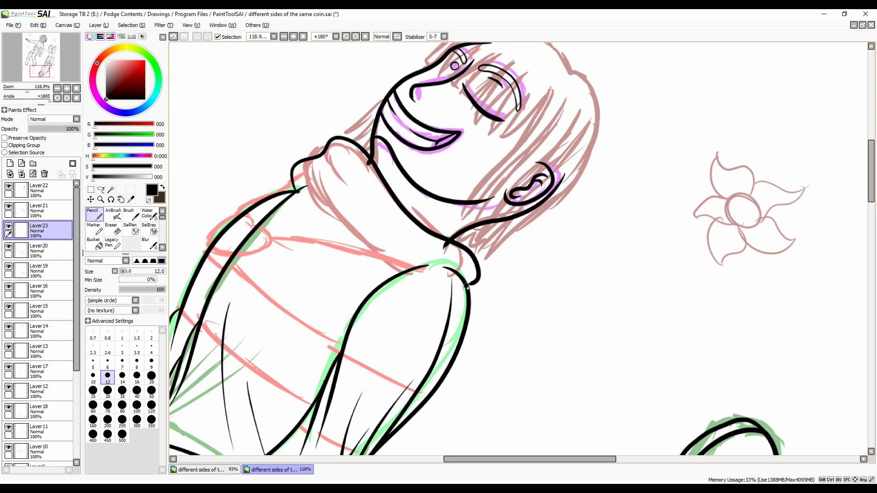
left_click_drag(357, 221, 407, 274)
key("ctrl+z")
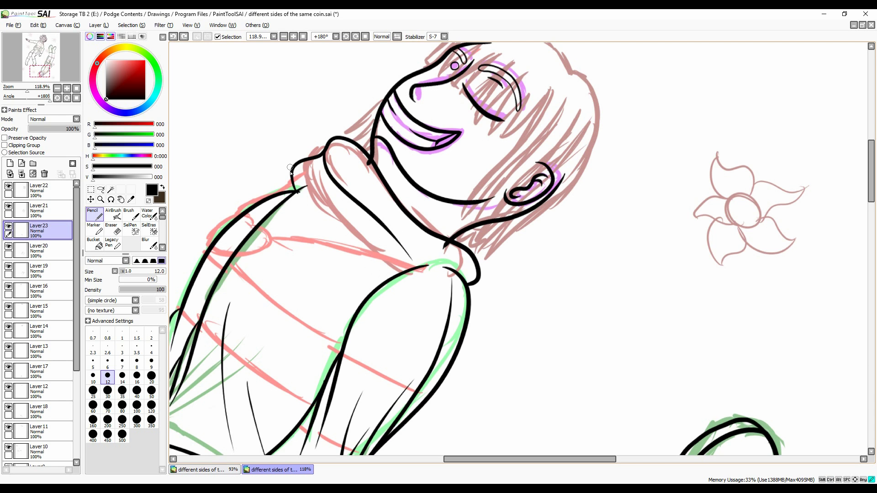
left_click_drag(296, 192, 402, 273)
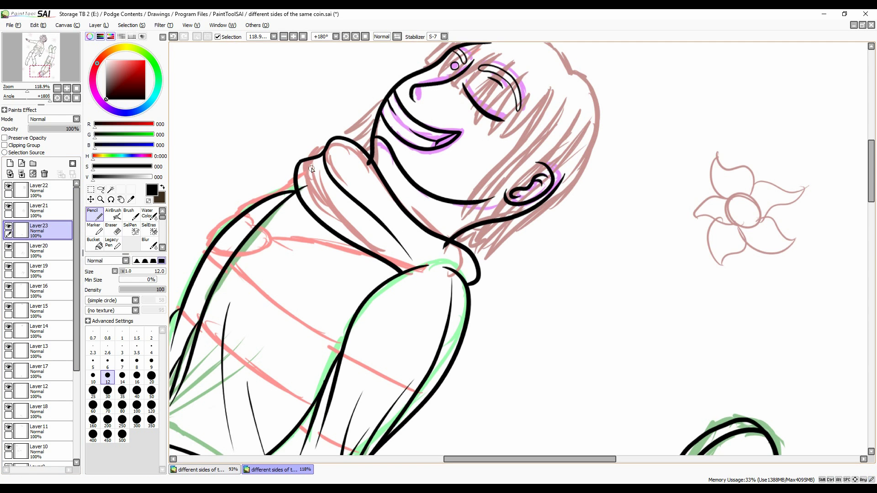
Step: Erase the overlapping scarf and sleeve lines and merge Layer23 and Layer20 into Layer19, checking the merged layer by toggling its visibility
key("Home")
key("e")
scroll(527, 220, "up", 5)
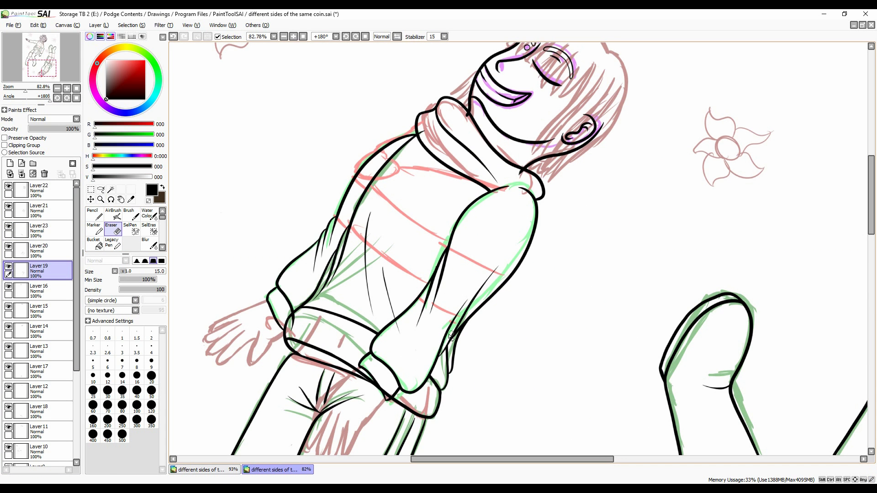
left_click(8, 254)
left_click(8, 234)
left_click(44, 174)
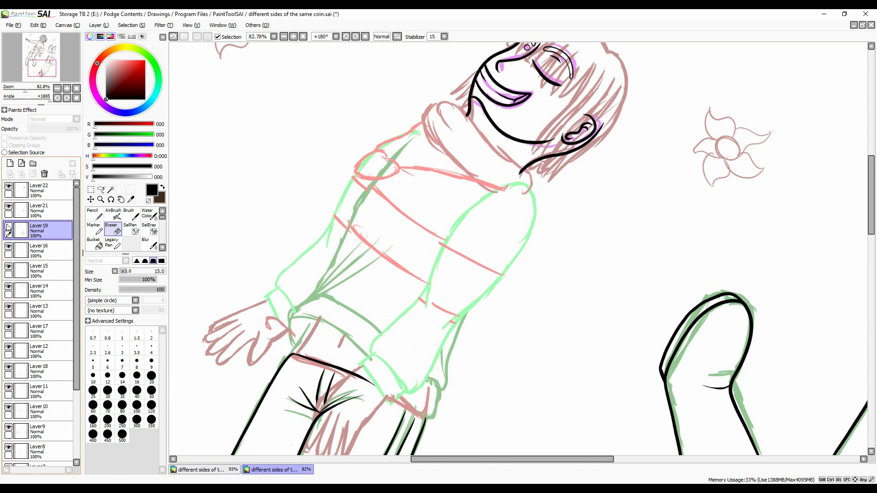
left_click(8, 227)
Step: Ink the short ribbing lines on the hem and cuffs of the lower figure's sweater
key("n")
scroll(382, 251, "up", 2)
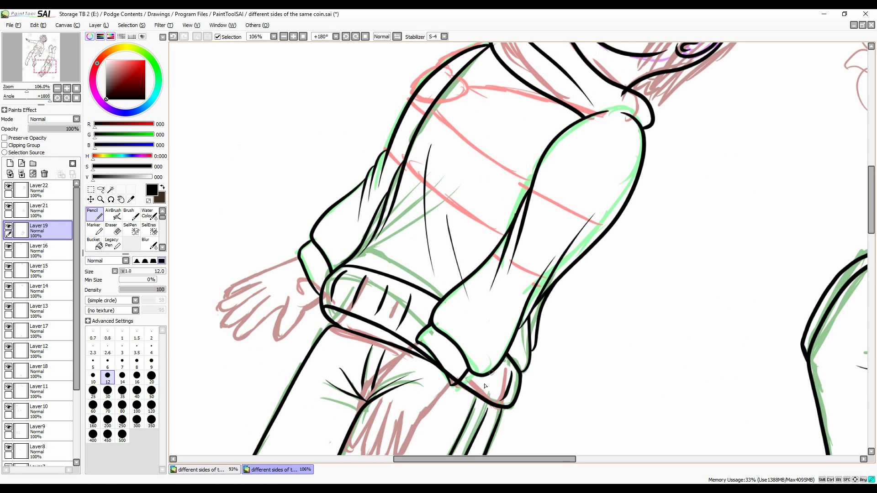
key("Home")
key("ctrl+space")
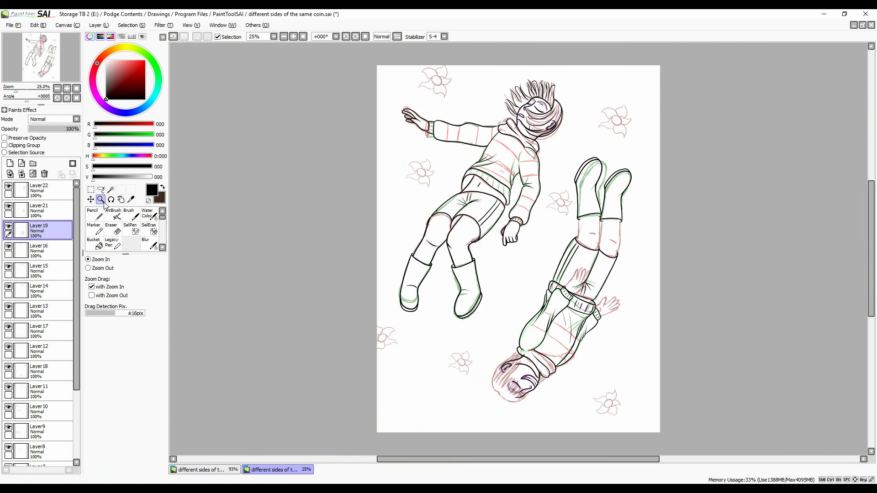
Step: Add a new layer and ink the sides of the lower figure's legs between the shorts and the boot tops
key("Home")
left_click(10, 163)
left_click_drag(544, 199, 688, 283)
key("n")
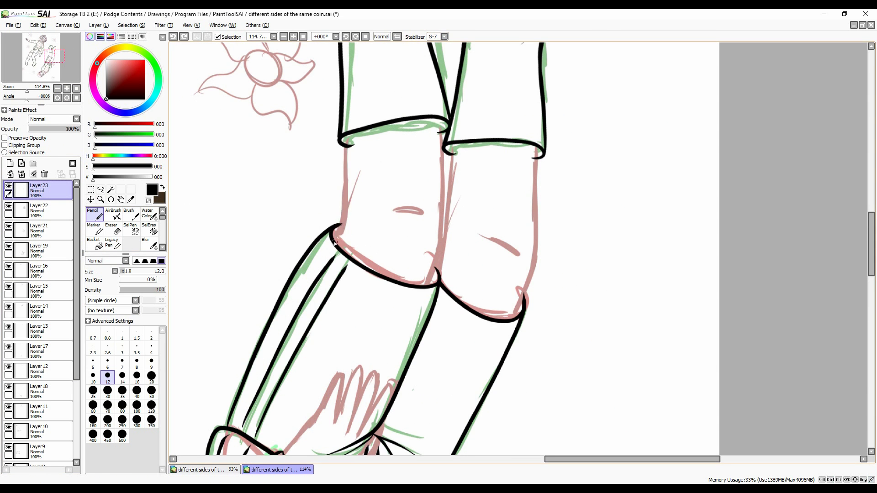
left_click_drag(346, 148, 334, 242)
key("Delete")
left_click_drag(591, 215, 603, 365)
scroll(533, 182, "right", 3)
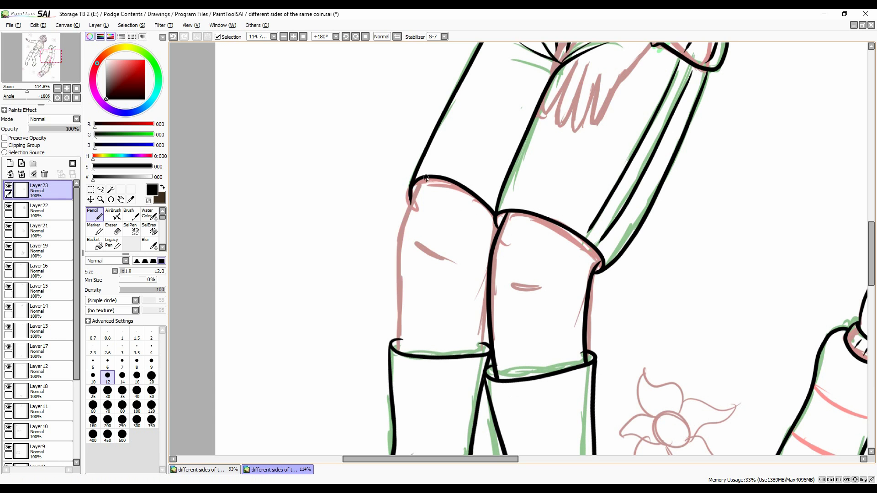
left_click_drag(426, 178, 399, 341)
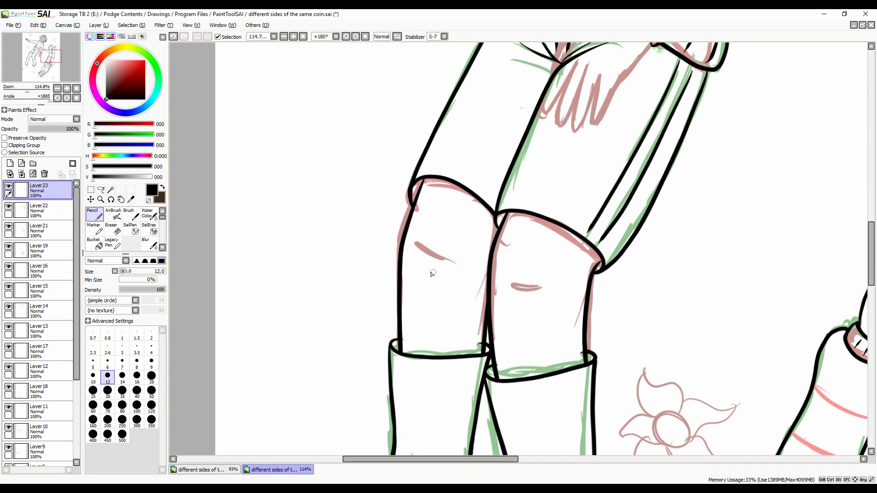
Step: Ink the outlines and fingers of both of the lower figure's hands
left_click(9, 212)
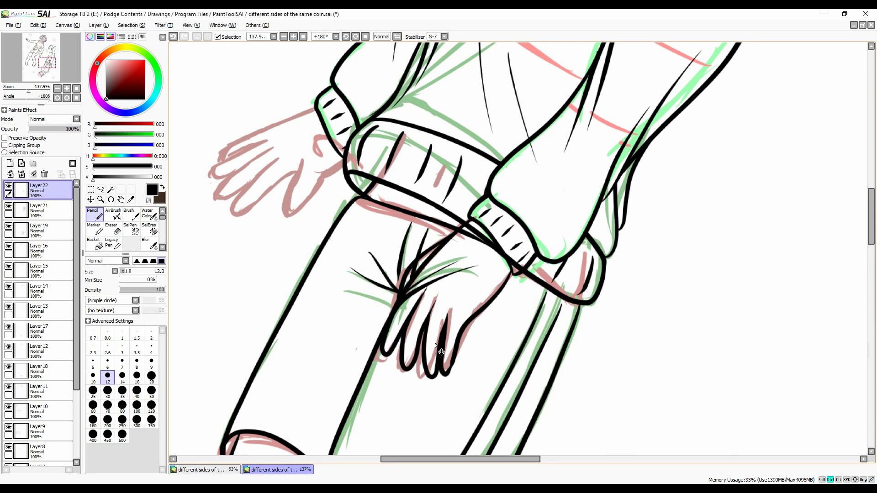
left_click_drag(436, 359, 450, 307)
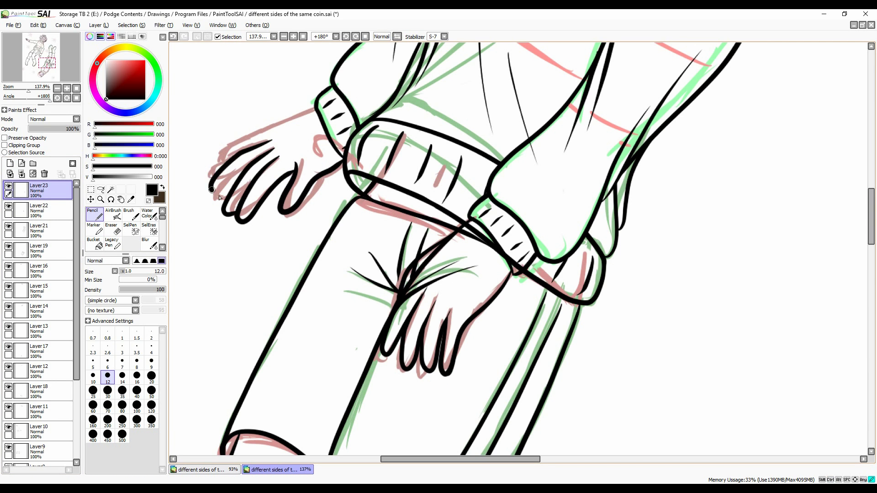
left_click_drag(215, 196, 238, 303)
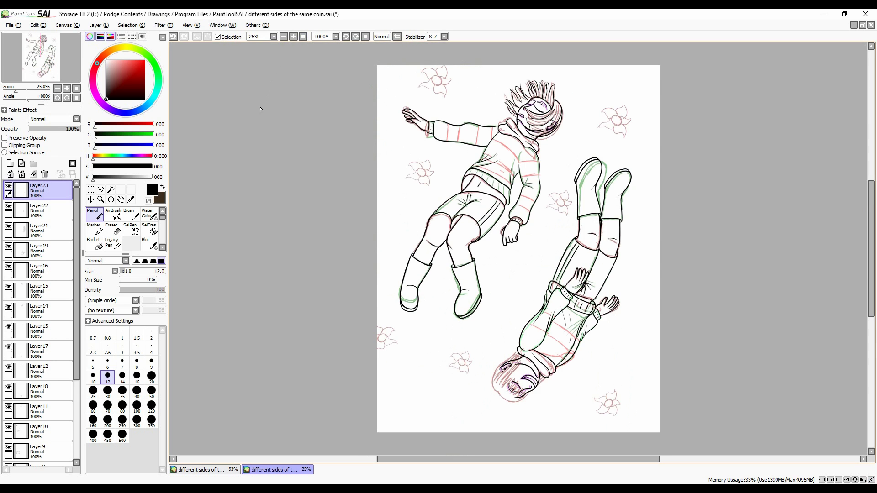
Step: Erase the shorts, crease, hem and fold lines that cross the lower figure's hand, cuff and sleeve
left_click(48, 213)
key("e")
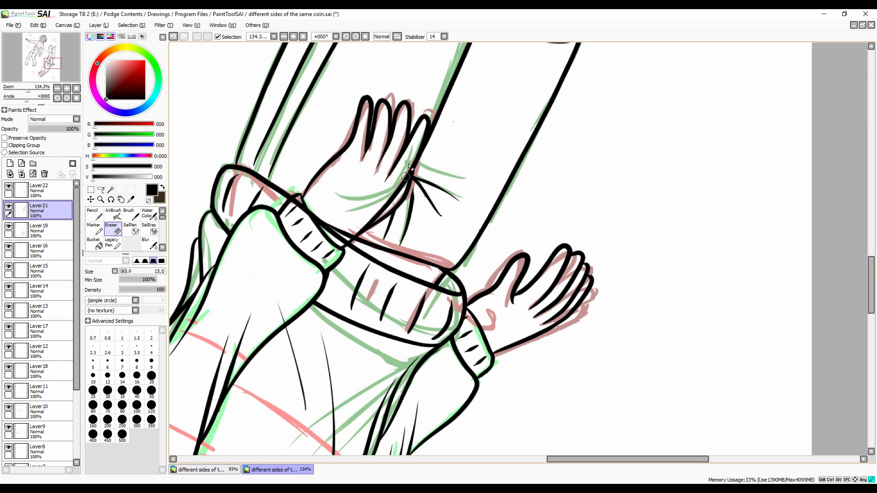
left_click(326, 222, "ctrl+shift")
key("n")
key("ctrl+z")
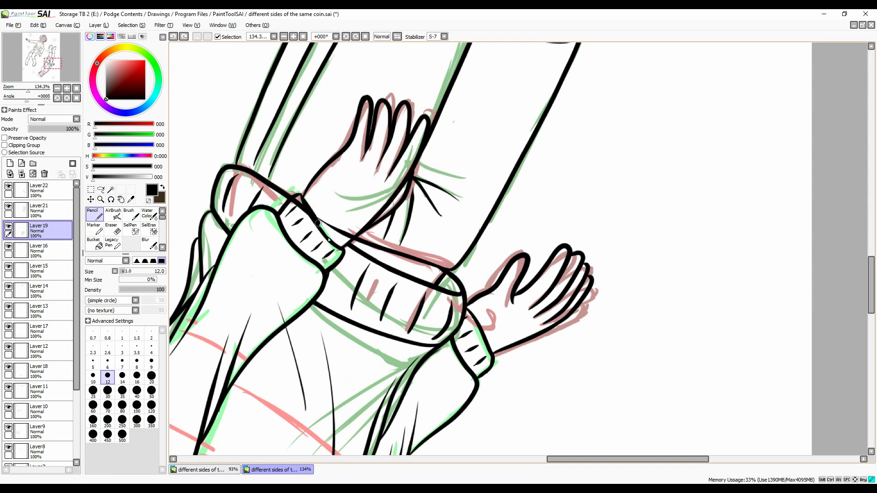
key("e")
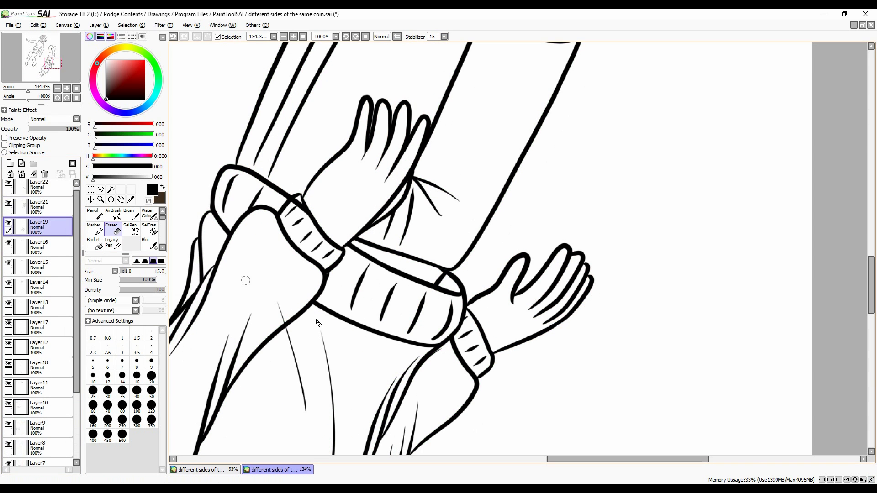
key("n")
scroll(502, 192, "down", 5)
scroll(434, 146, "left", 3)
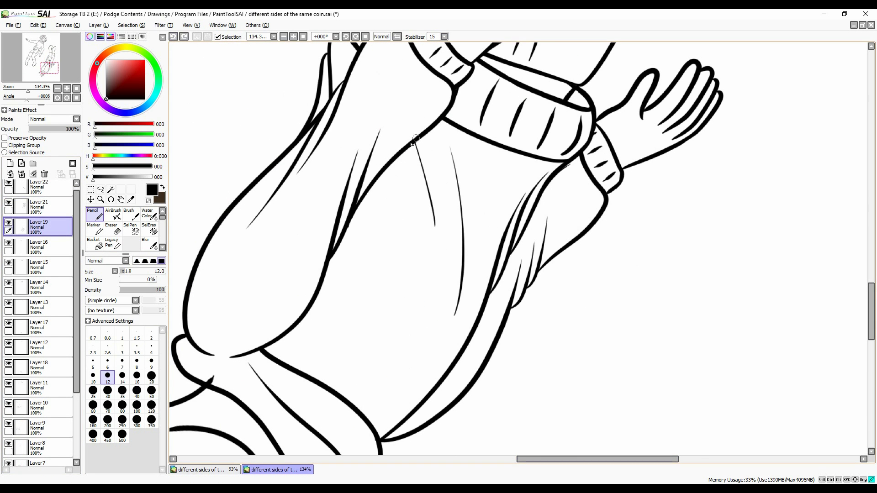
scroll(413, 142, "down", 5)
Step: Reorder Layer17 and Layer18 to sit directly beneath Layer16 and merge Layer17 into Layer18
left_click_drag(39, 323, 39, 262)
left_click_drag(38, 362, 39, 283)
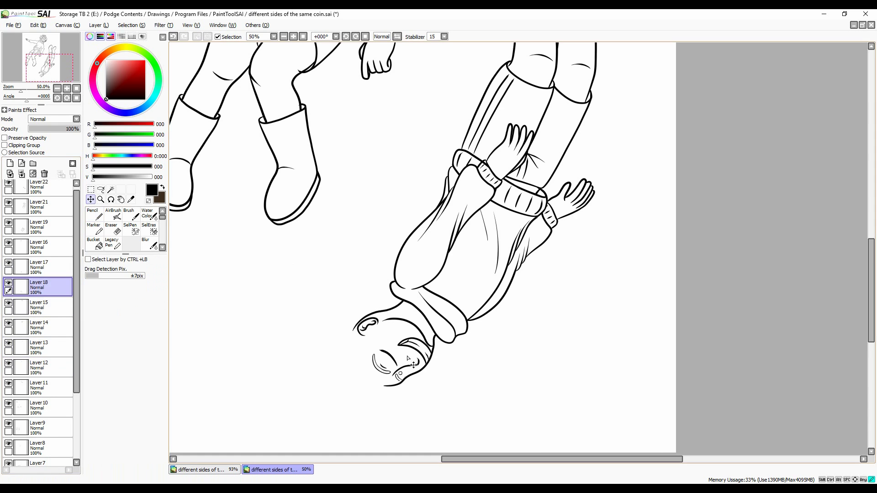
left_click(348, 35)
left_click(38, 267)
left_click(100, 200)
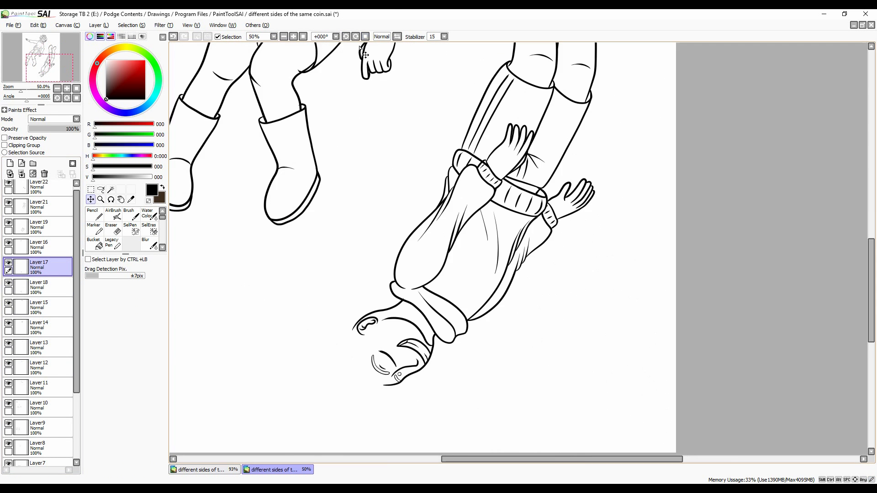
scroll(411, 274, "up", 3)
key("e")
left_click(21, 174)
Step: Ink the lower figure's hair, drawing the crown outline, the fringe and the long side strands over the ear
key("minus")
key("minus")
key("minus")
key("minus")
key("minus")
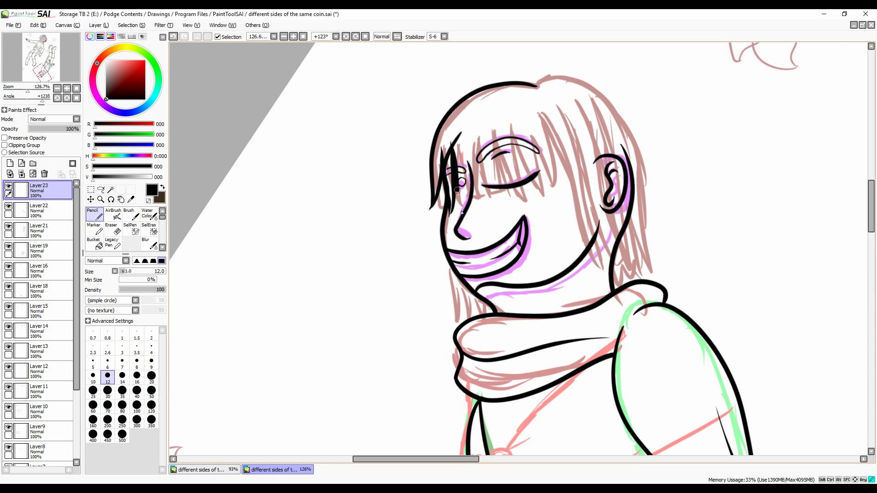
left_click_drag(522, 83, 663, 278)
mouse_move(543, 117)
left_mouse_down()
mouse_move(573, 288)
mouse_move(588, 297)
left_mouse_up()
left_click_drag(582, 108, 606, 141)
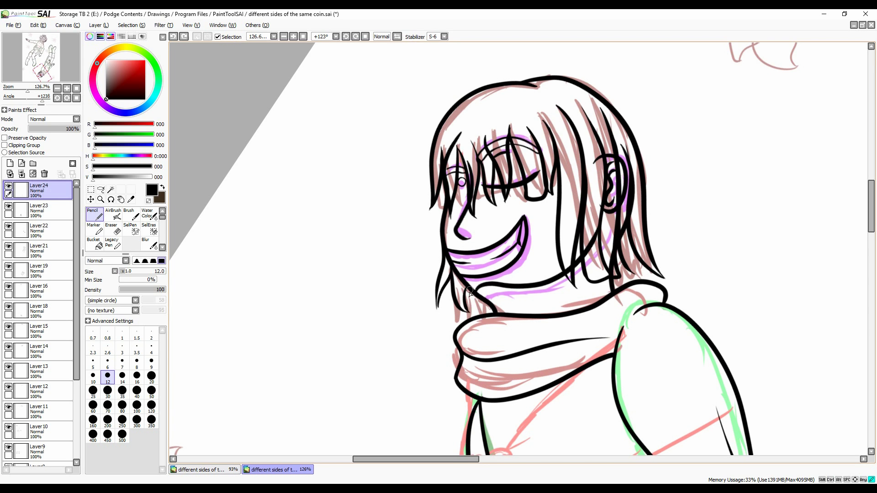
Step: Clean up the crossing hair strands and merge the lower figure's hair layers
left_click(39, 211)
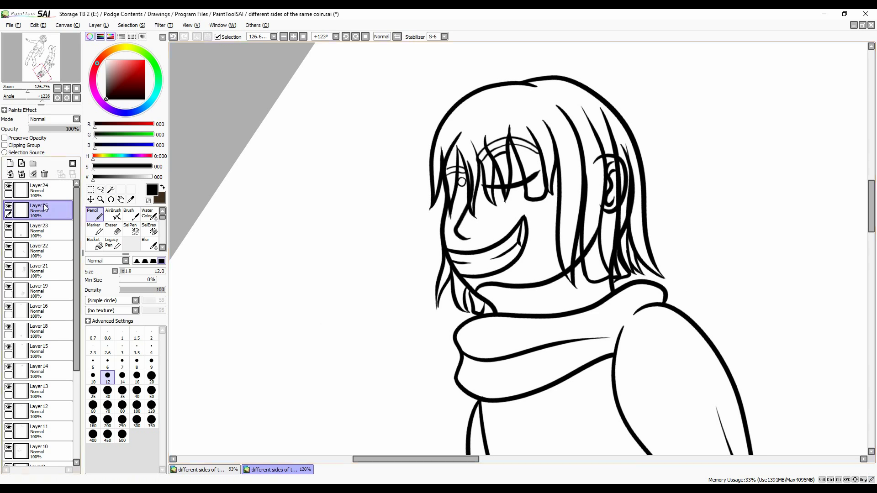
key("e")
left_click(45, 174)
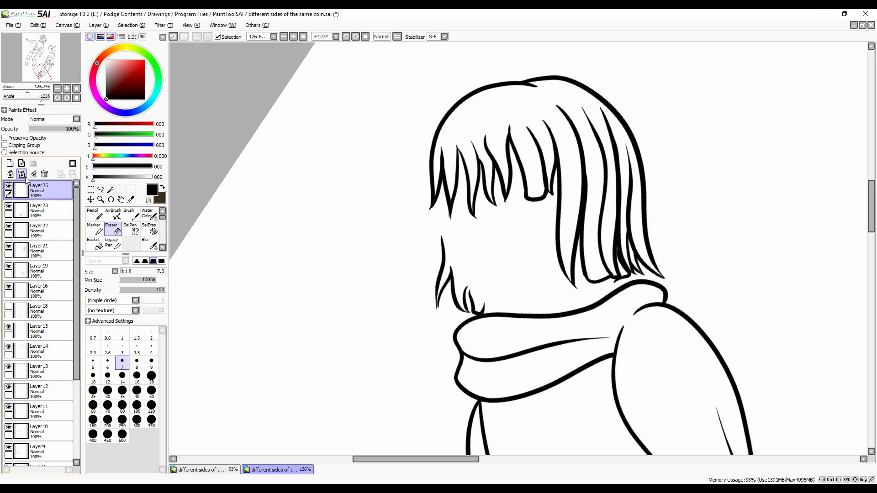
left_click(44, 173)
Step: Show Layer18 again and erase the face lines where the hair strands cover them
left_click(8, 287)
left_click(39, 291)
left_click(444, 36)
left_click(449, 167)
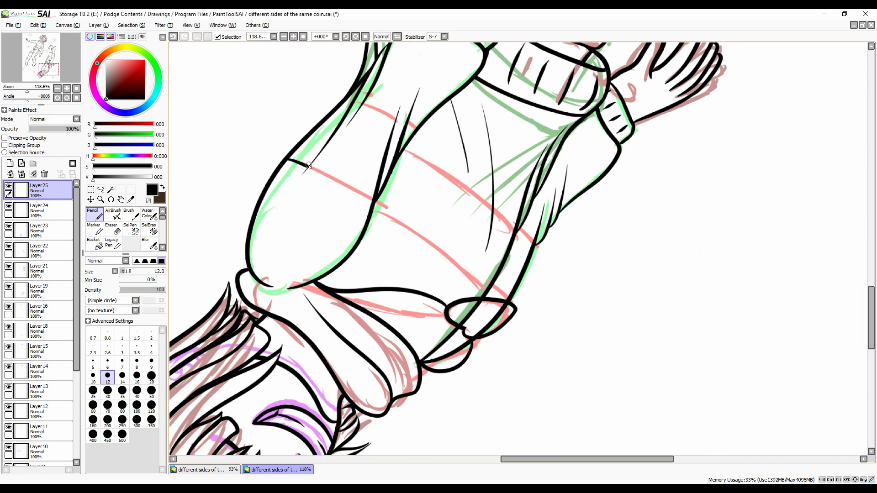
Step: Ink the stripes across the lower figure's sweater body and sleeves
key("ctrl+z")
scroll(308, 166, "up", 2)
mouse_move(259, 157)
left_mouse_down()
mouse_move(379, 211)
mouse_move(539, 348)
left_mouse_up()
left_click_drag(425, 140, 573, 249)
scroll(364, 293, "up", 4)
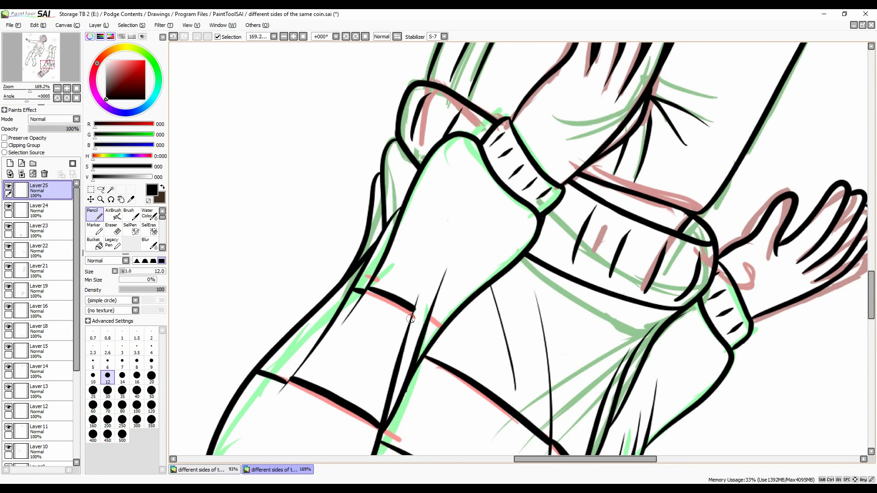
scroll(875, 299, "down", 2)
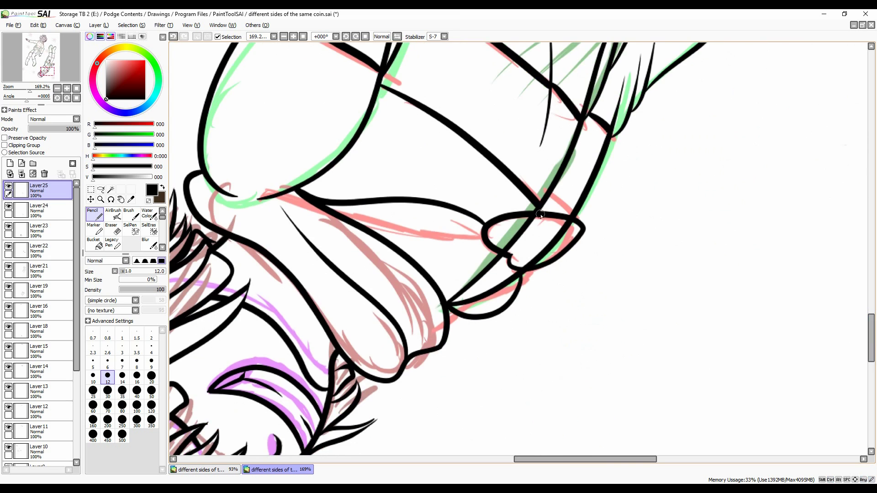
scroll(597, 386, "down", 5)
Step: Ink the stripes across the upper figure's outstretched sleeve
scroll(447, 250, "up", 5)
key("ctrl+z")
left_click_drag(250, 164, 243, 257)
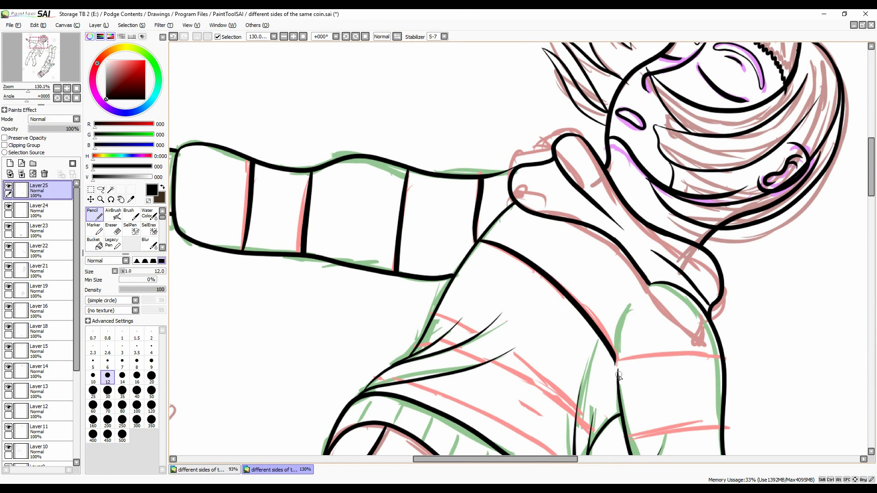
Step: Ink the upper figure's shoulder curve and the first stripe across the bent arm's sleeve
scroll(617, 357, "down", 2)
left_click_drag(617, 253, 634, 188)
key("ctrl+z")
left_click_drag(616, 254, 726, 250)
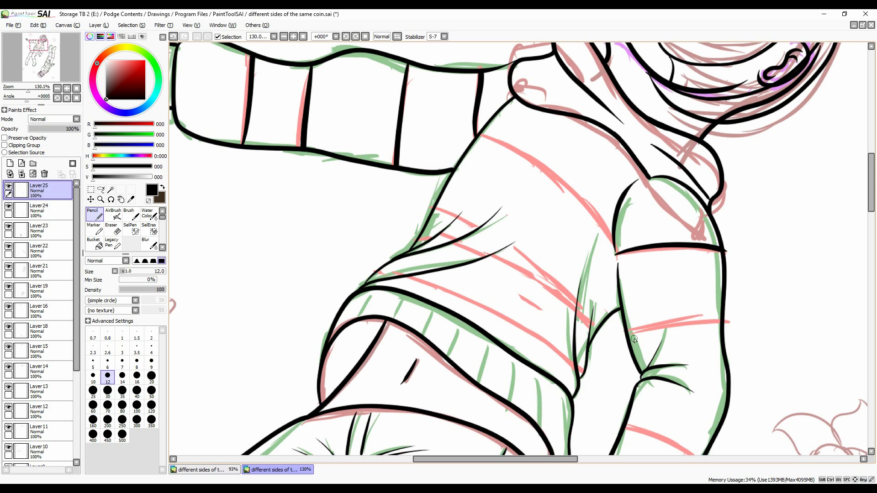
Step: Ink the stripes across the chest and waist of the upper figure's sweater
left_click_drag(477, 134, 603, 227)
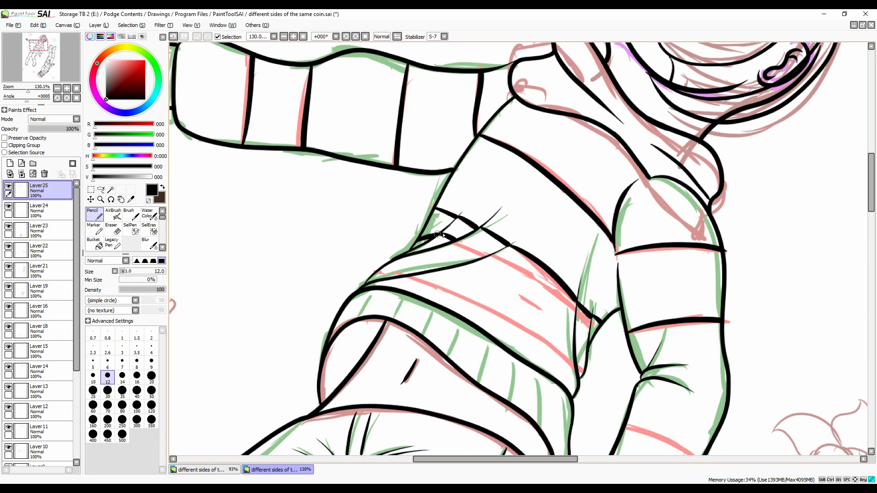
left_click_drag(510, 261, 578, 319)
left_click_drag(379, 272, 576, 371)
key("ctrl+z")
Step: Clean up the stripe ends with the sketch layers hidden and merge all the line art layers down into Layer6
key("e")
key("n")
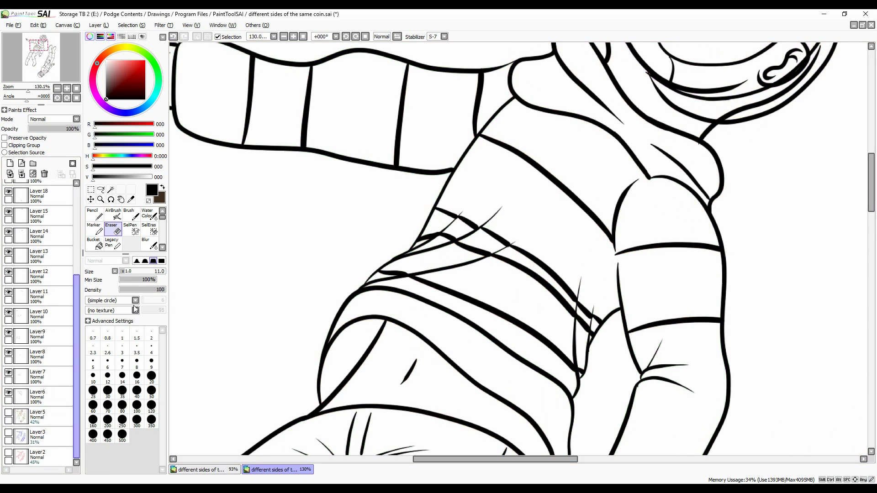
scroll(663, 337, "down", 3)
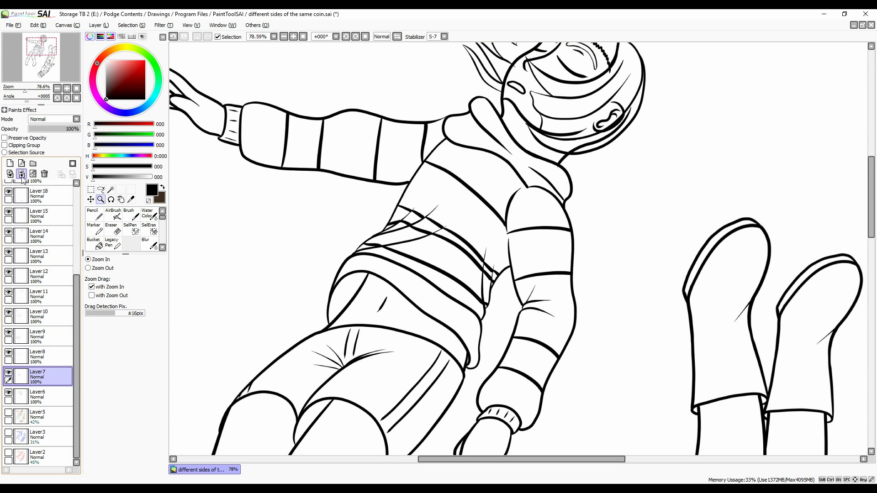
left_click(21, 174)
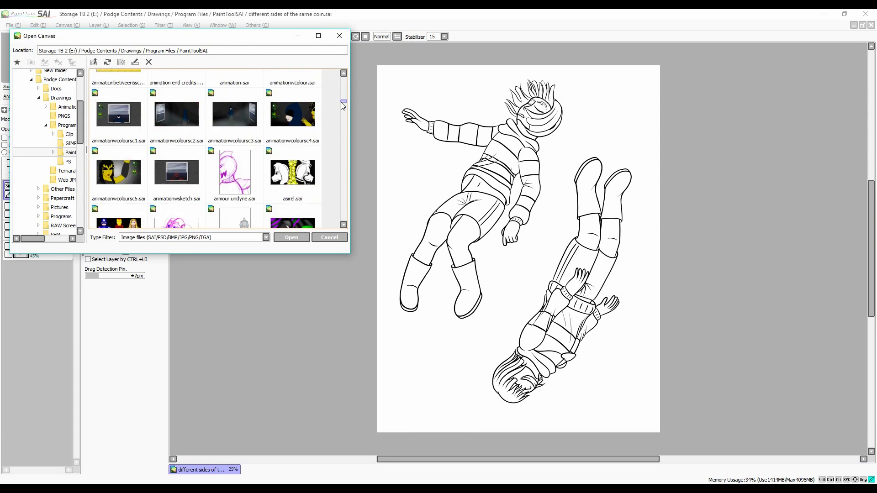
Step: Open frisk and chara.sai, bring its colour swatches into the line art drawing, and reposition them on the blank area beside the upper figure's head
left_click_drag(341, 102, 337, 127)
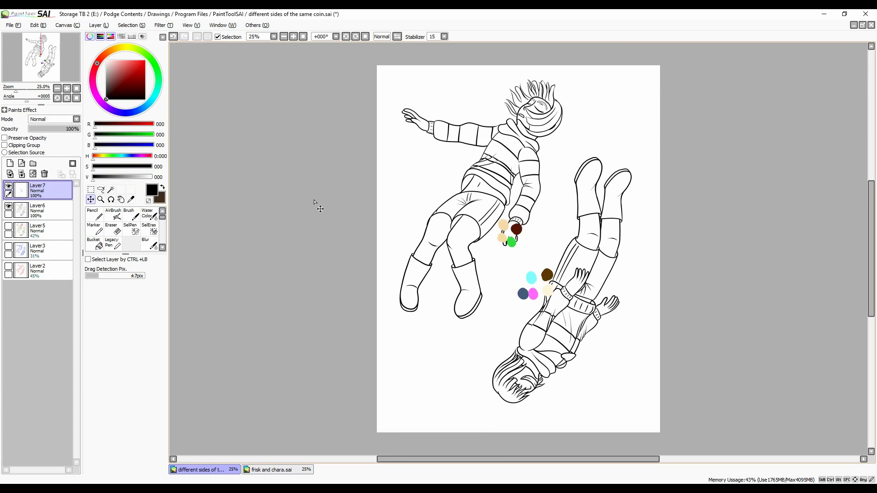
left_click_drag(540, 260, 590, 149)
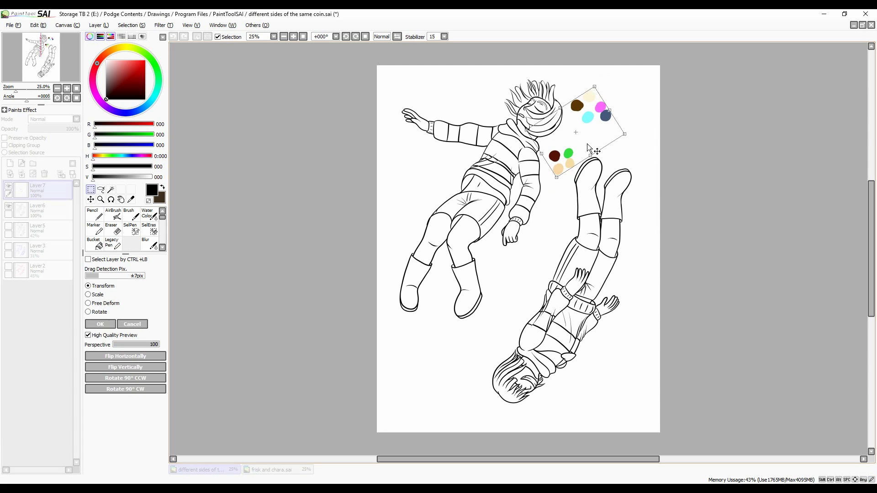
left_click(525, 229)
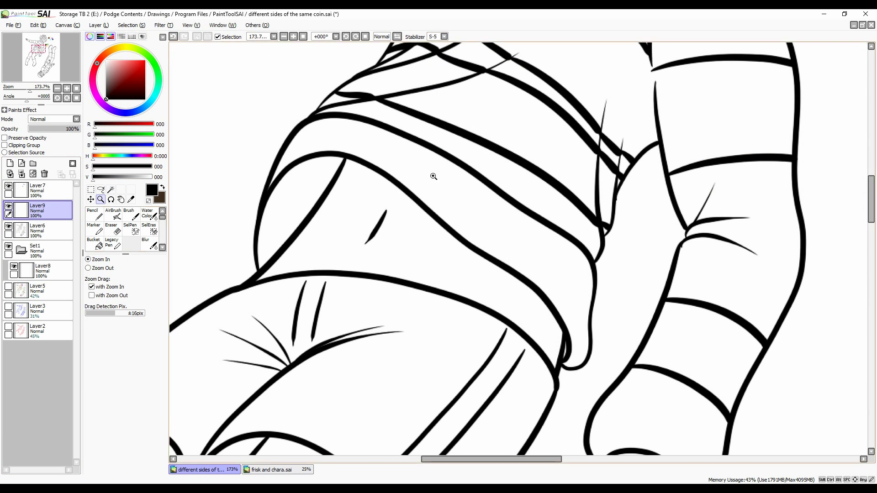
Step: Ink short rib lines along the hem of the upper figure's sweater and merge them into the line art on Layer6
left_click_drag(314, 124, 292, 156)
left_click_drag(348, 126, 341, 148)
key("ctrl+z")
key("ctrl+z")
key("ctrl+z")
key("ctrl+z")
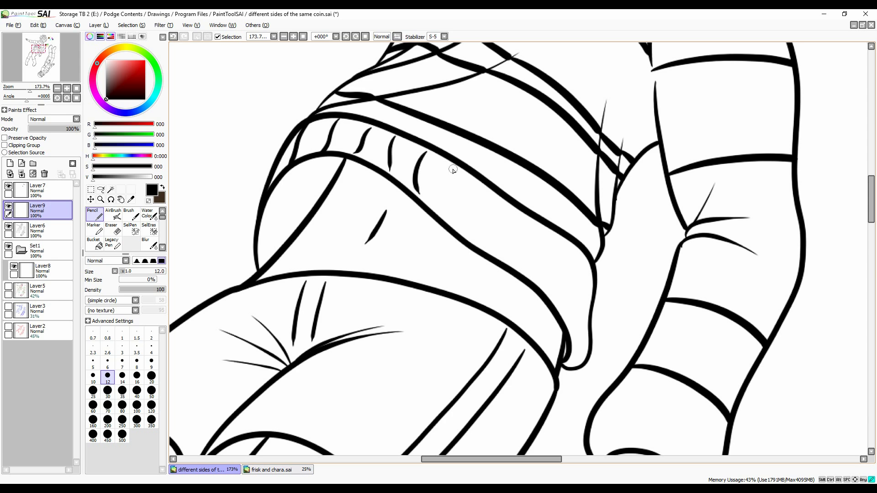
key("ctrl+z")
left_click_drag(297, 163, 303, 224)
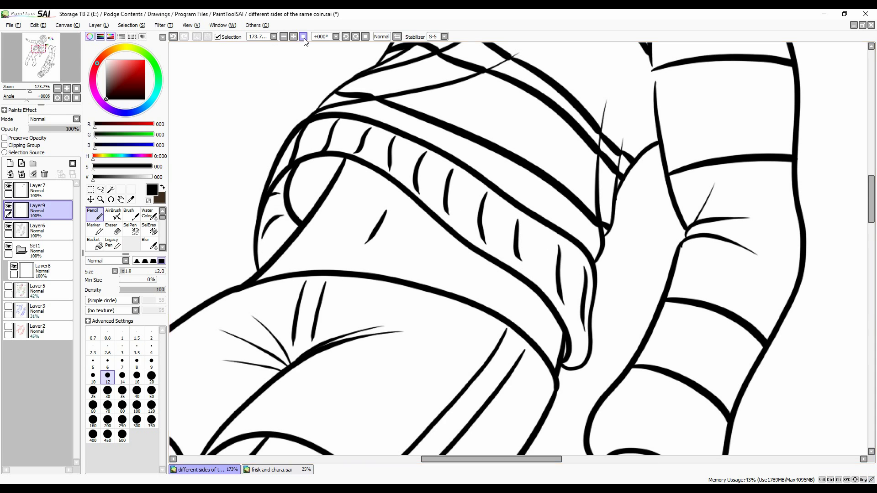
left_click(303, 37)
left_click(45, 174)
Step: Select the alternate sleeve and body stripes, the cuffs and the ribbed hem of the upper figure's sweater with the Magic Wand
scroll(456, 229, "up", 2)
left_click(110, 189)
left_click(291, 119)
left_click(346, 126)
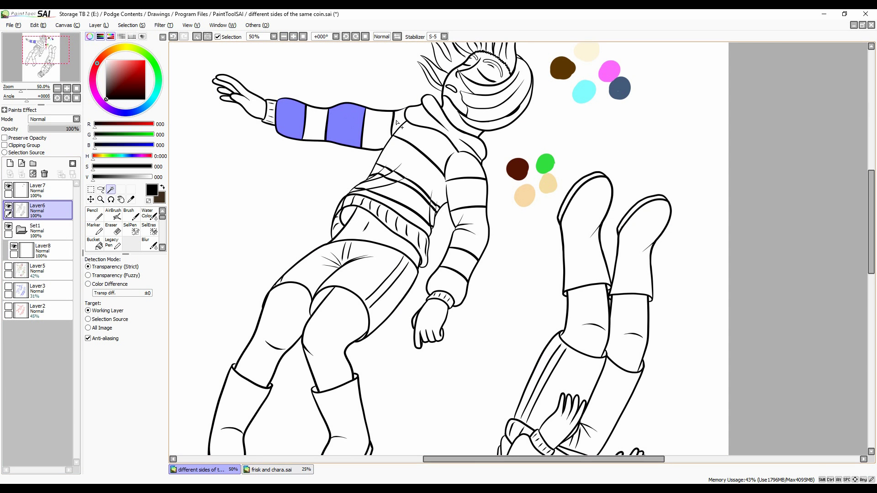
left_click(396, 122)
left_click(270, 113)
left_click(400, 231)
left_click(349, 203)
left_click(469, 231)
left_click(450, 283)
scroll(461, 178, "up", 5)
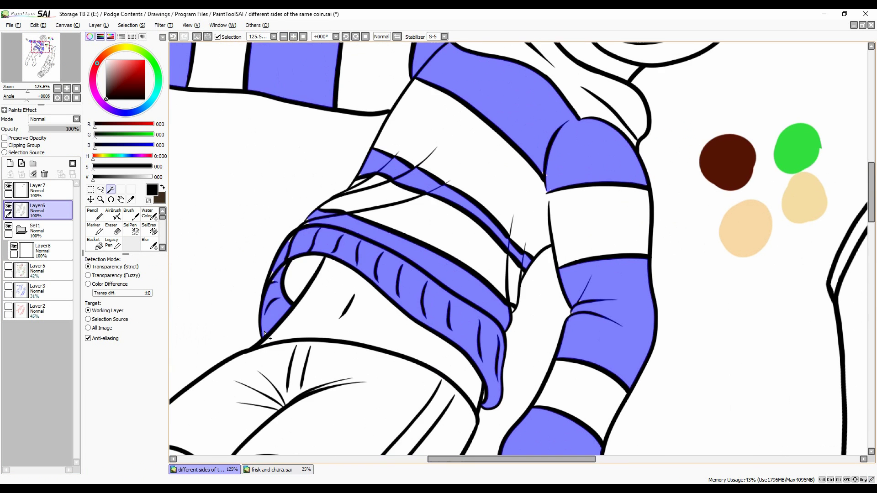
left_click(260, 289)
Step: Fill the selected sweater areas with the light cyan swatch colour on Layer8 and touch up the hem
left_click(43, 251)
left_click(94, 243)
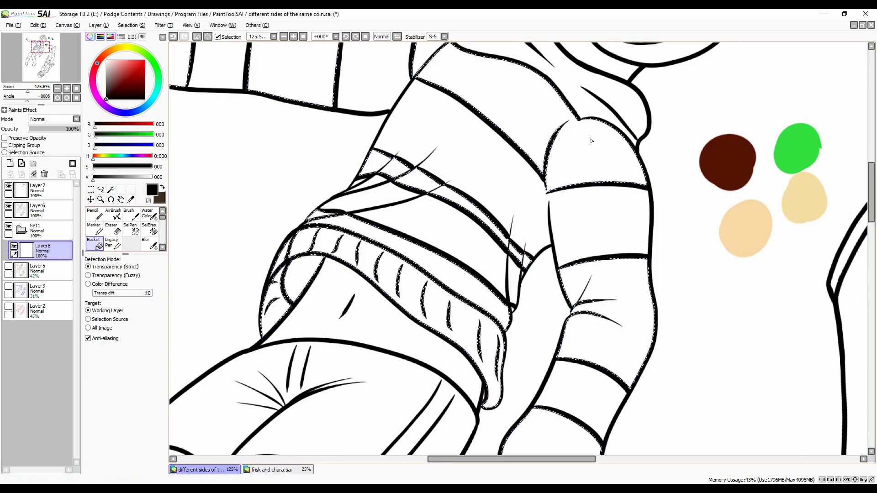
scroll(457, 229, "down", 5)
left_click(669, 136, "alt")
left_click(480, 265)
left_click(553, 274)
left_click(530, 329)
left_click(429, 169)
key("ctrl+d")
scroll(457, 255, "up", 5)
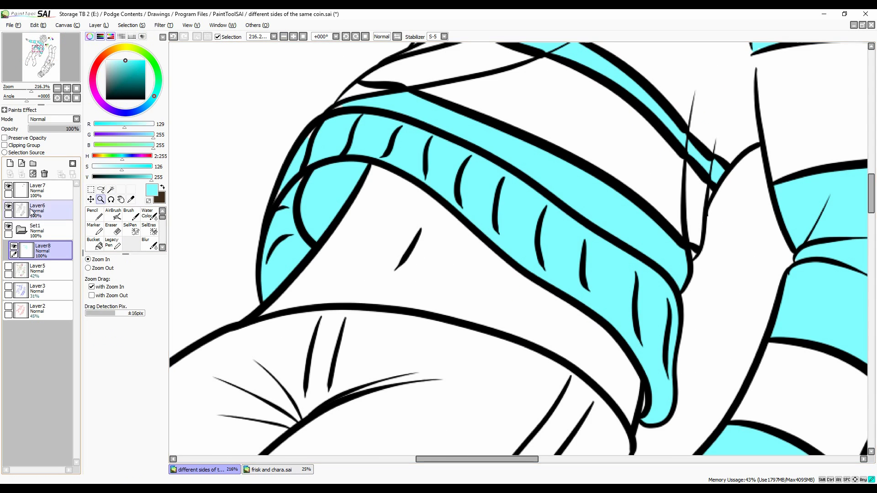
left_click(94, 214)
scroll(457, 256, "down", 8)
Step: Add a colour layer, pick the pink swatch, and select the remaining sweater stripes from the line art on Layer6
left_click(10, 164)
scroll(457, 229, "up", 3)
left_click(38, 210)
left_click(601, 107, "alt")
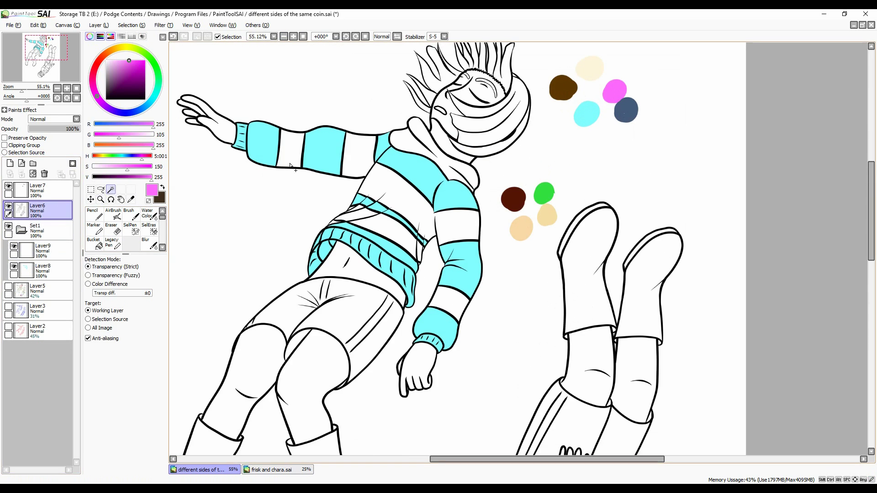
left_click(110, 189)
left_click(359, 210)
scroll(404, 251, "up", 4)
left_click(502, 219)
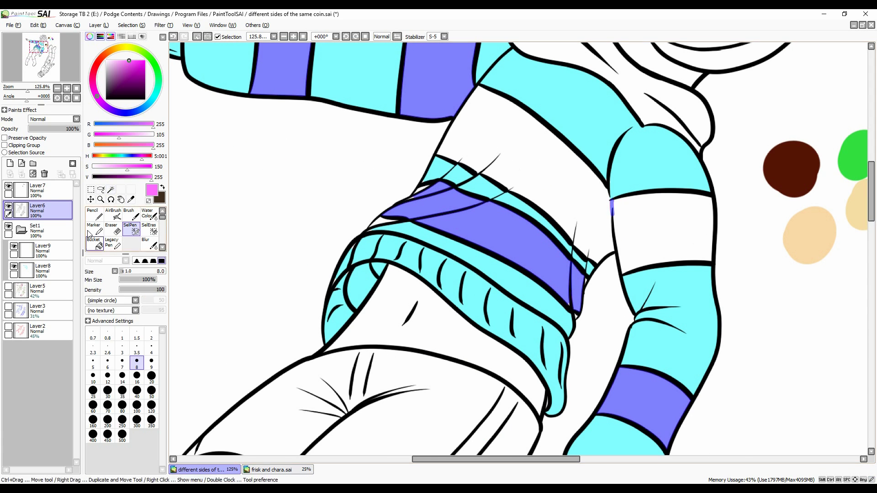
left_click(594, 160)
Step: Fill the remaining sweater stripes with pink on Layer9 and the collar with light cyan on Layer8
key("ctrl+d")
scroll(456, 252, "down", 6)
left_click(40, 250)
left_click(269, 470)
left_click(203, 470)
left_click(101, 199)
scroll(456, 229, "up", 4)
left_click(110, 189)
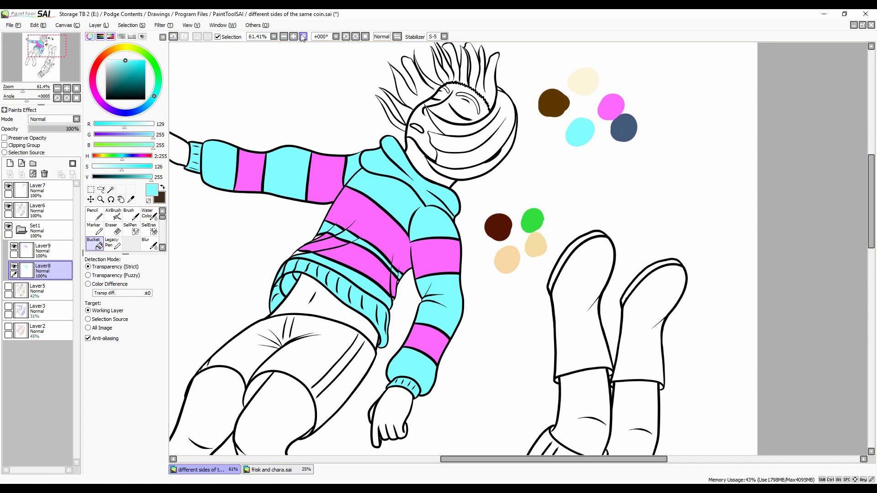
Step: Select the upper figure's shorts and fill them with the slate blue swatch colour on a new layer
left_click(38, 210)
left_click(283, 361)
left_click(37, 210)
left_click(283, 361)
left_click(131, 25)
scroll(388, 153, "up", 3)
left_click(93, 214)
left_click(10, 163)
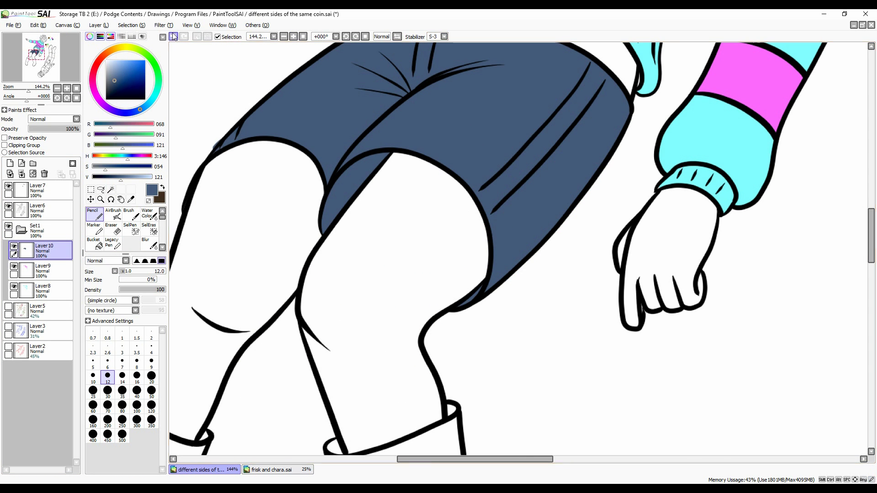
scroll(457, 251, "down", 5)
Step: Fill the upper figure's boots on a new layer and cover them with dark brown on an added clipping layer
left_click(9, 163)
left_click(111, 189)
left_click(421, 402)
left_click(126, 80)
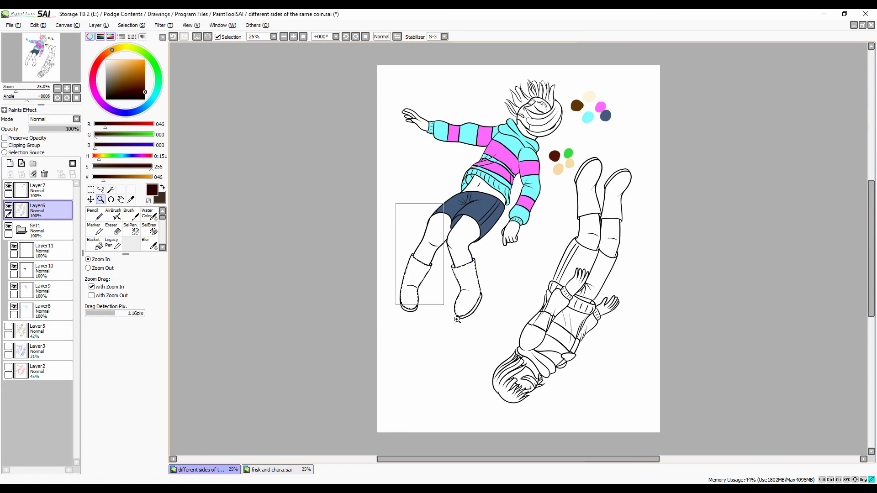
left_click(101, 200)
left_click(457, 251)
left_click(10, 164)
left_click(94, 243)
left_click(5, 145)
left_click(112, 92)
left_click(320, 229)
scroll(456, 228, "down", 4)
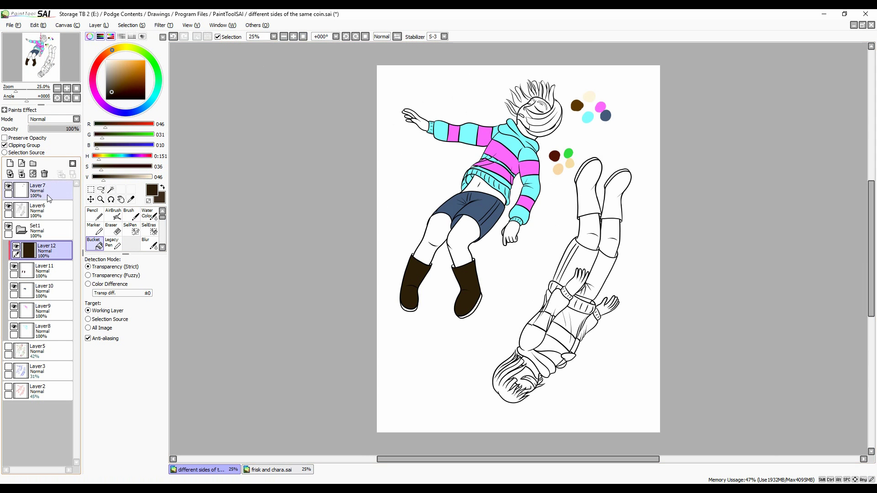
Step: Try a dark navy blue for the boots on the clipping layer
left_click(120, 90)
left_click(413, 283)
scroll(439, 283, "up", 3)
left_click(139, 109)
left_click(116, 91)
left_click(393, 238)
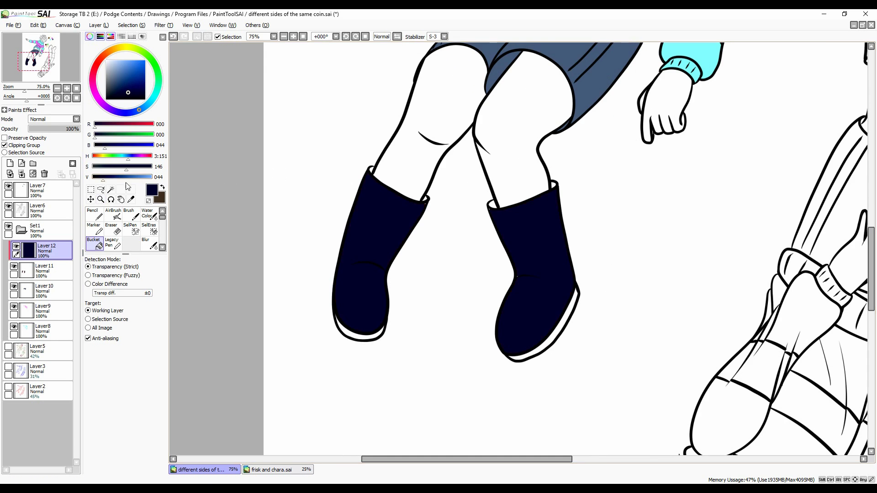
Step: Merge the boot colour, then fill the boot soles with grey on a new layer
left_click(303, 37)
left_click(9, 163)
scroll(439, 274, "up", 3)
key("ctrl+z")
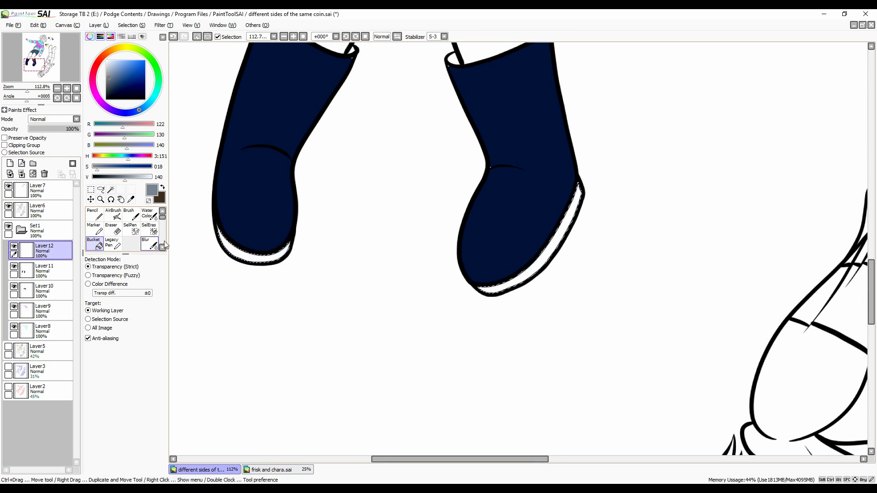
left_click(119, 92)
scroll(439, 275, "down", 3)
Step: Fill the upper figure's leggings with a very dark red on another new layer
left_click(9, 163)
left_click(439, 238)
left_click(119, 92)
left_click(439, 238)
left_click(128, 25)
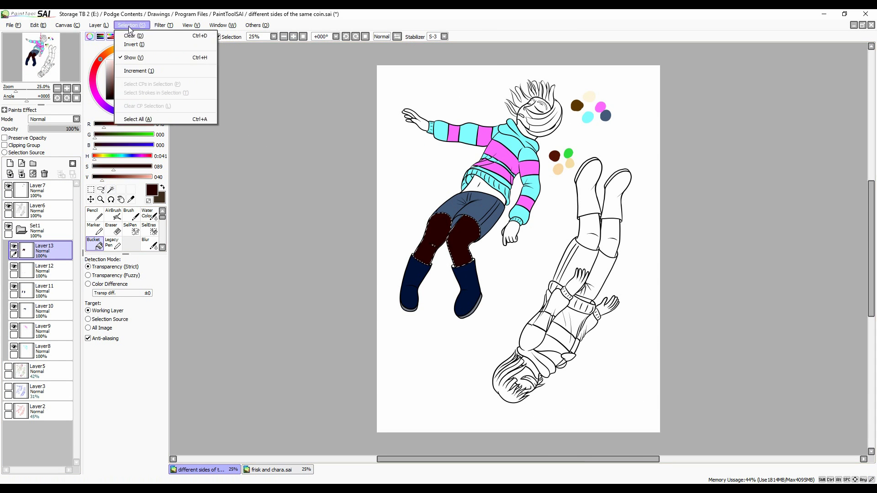
Step: Recolour the leggings a lighter reddish brown using a temporary clipping layer
left_click(100, 200)
scroll(439, 238, "up", 3)
left_click(10, 164)
left_click(4, 146)
left_click(117, 87)
left_click(94, 242)
left_click(438, 238)
Step: Recolour the boots greyish brown and their soles a light pinkish brown
scroll(450, 329, "up", 5)
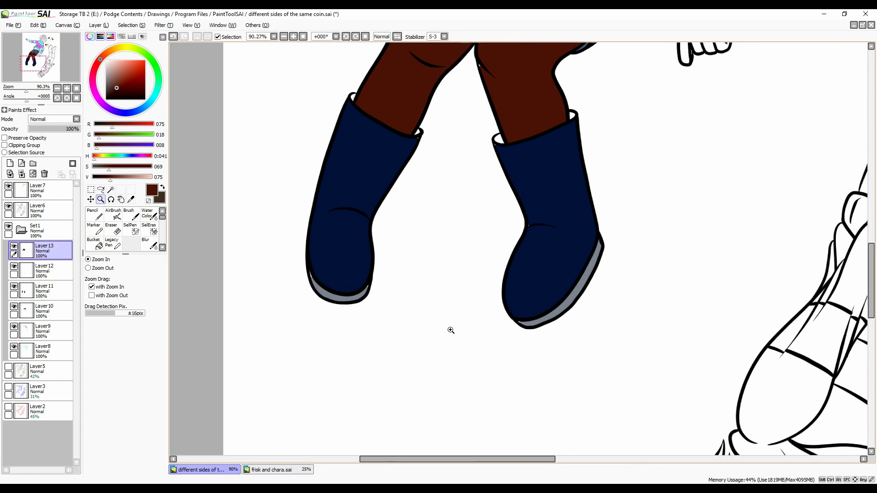
left_click(544, 219)
left_click(137, 188)
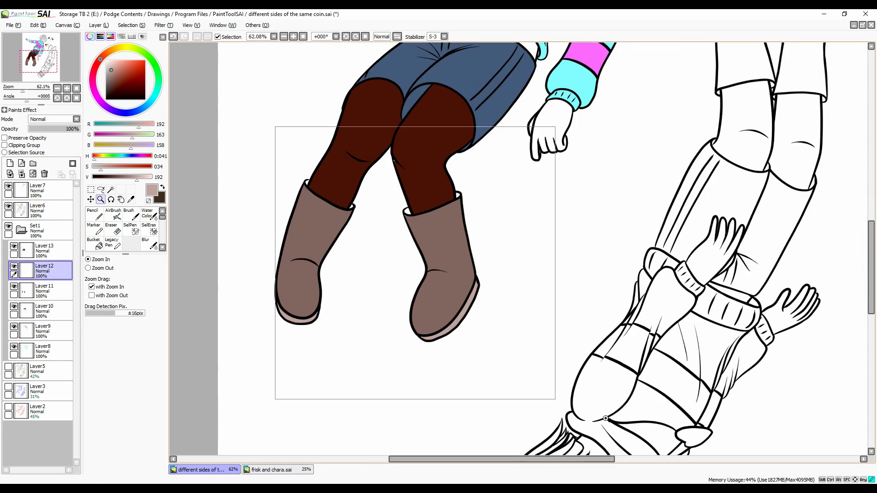
scroll(227, 176, "up", 3)
Step: Fill the upper figure's face, hands and midriff with the cream skin colour on a new layer, and view the character in frisk and chara.sai for reference
left_click(233, 172)
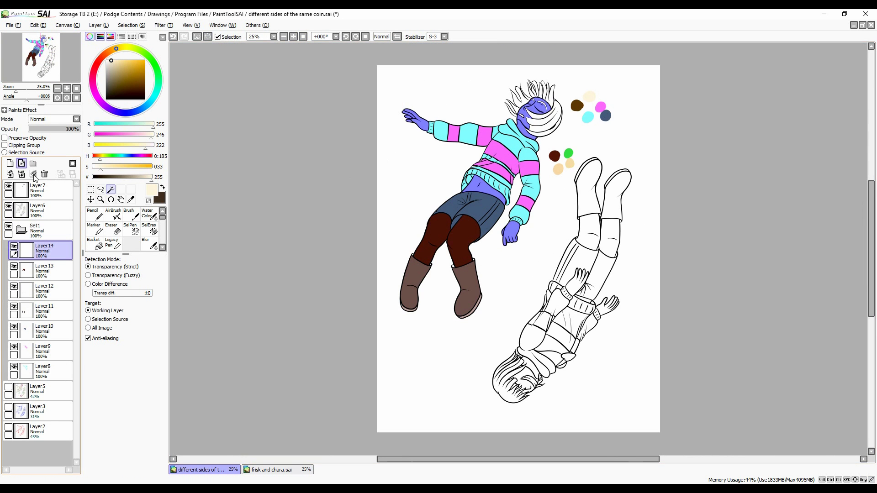
left_click(410, 118)
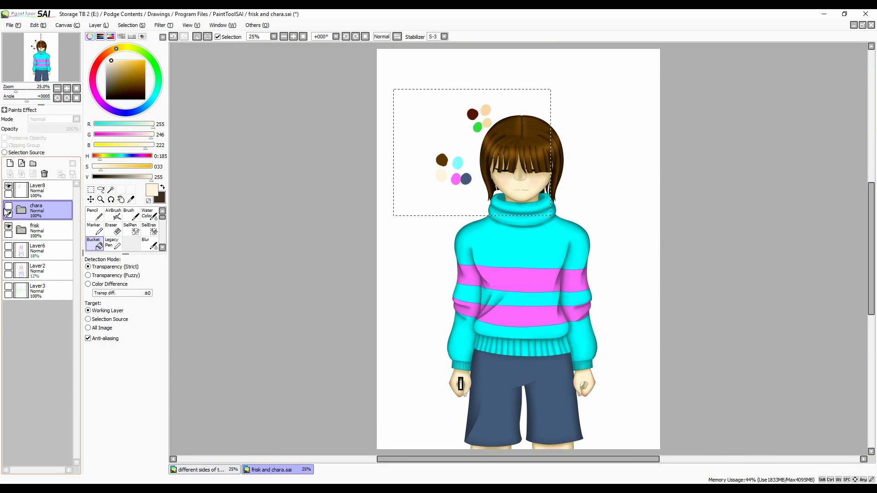
key("n")
left_click(16, 187)
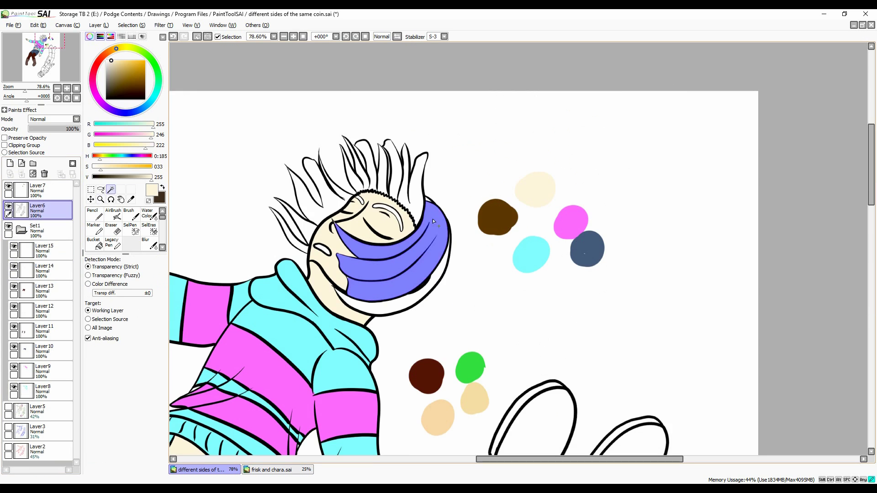
Step: Select the upper figure's hair and eyebrows and fill them with the dark brown swatch colour on their own layer
left_click(377, 185)
left_click(41, 250)
left_click(427, 201)
left_click(379, 219)
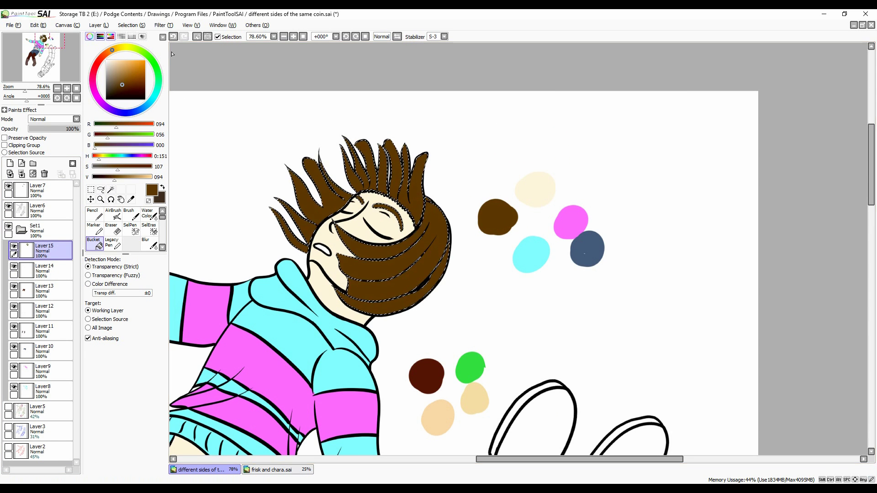
Step: Rename the colour layer folder as frisk and add a dark purple filled layer beneath it
double_click(43, 228)
type("frisk")
key("Return")
left_click(420, 110)
Step: Pencil light cyan into the unfilled gaps of the upper figure's sleeves and sweater hem on Layer8
left_click_drag(420, 110, 484, 146)
key("n")
left_click(428, 118, "alt")
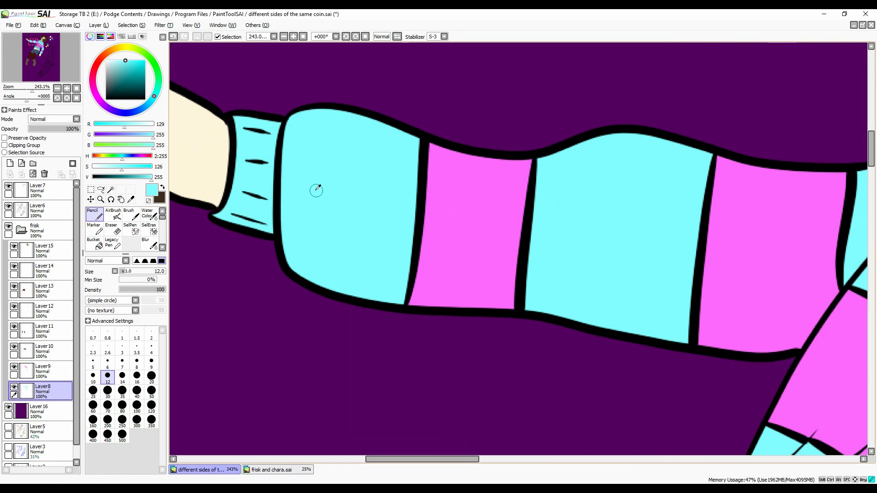
scroll(229, 119, "right", 5)
scroll(498, 152, "down", 5)
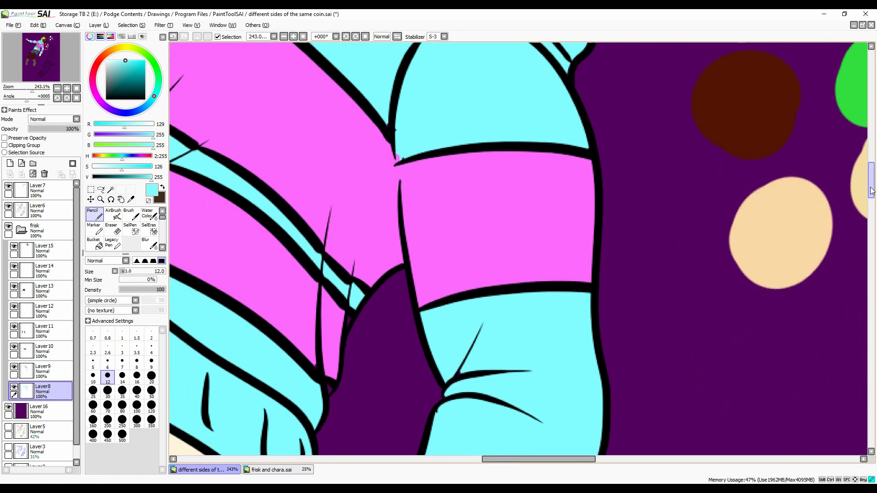
scroll(469, 156, "up", 2)
scroll(353, 329, "down", 5)
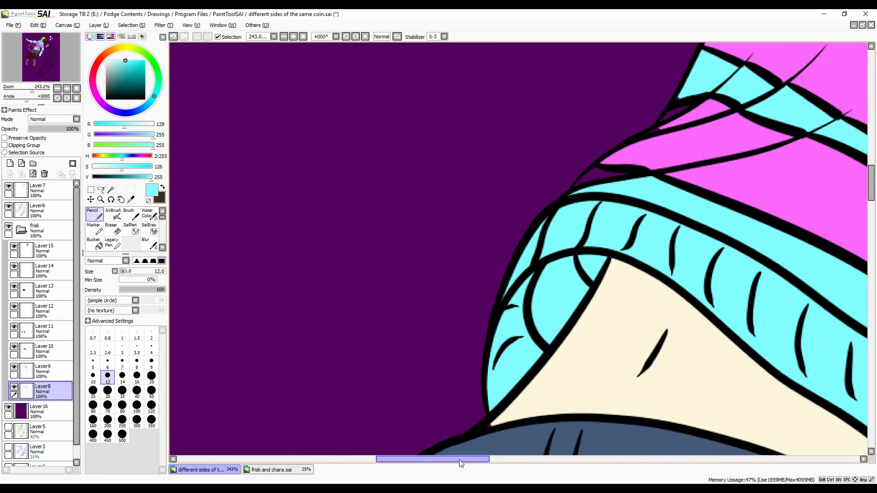
scroll(461, 412, "right", 3)
Step: Set the Stabilizer to 15, finish the cyan stripes, and pencil pink into the gaps of the pink stripes on Layer9
left_click(444, 37)
left_click(436, 146)
scroll(603, 297, "down", 3)
left_click_drag(872, 219, 872, 191)
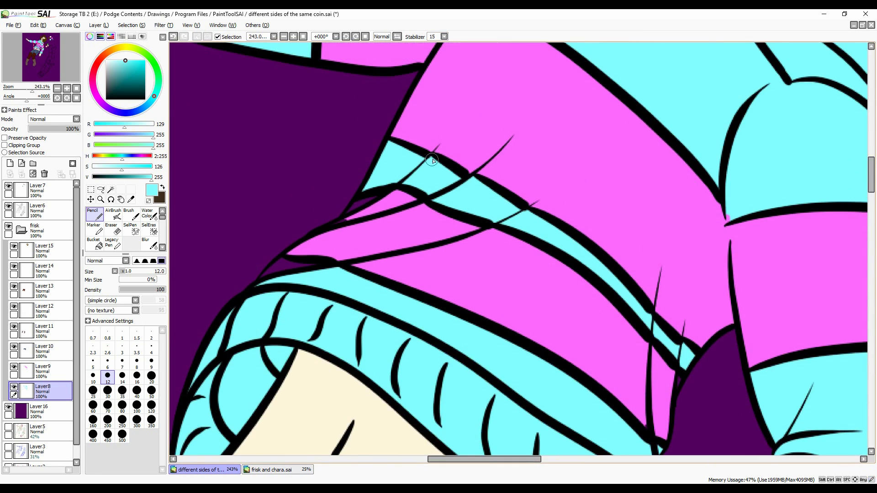
left_click(268, 251, "alt")
scroll(688, 354, "right", 4)
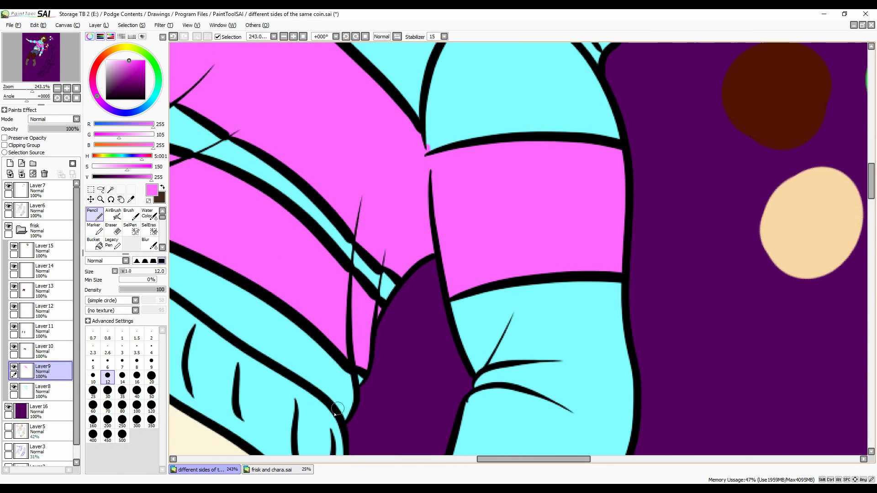
Step: Place the leggings layer below the boots layer and pencil the boot brown into the gaps at the boot cuffs
key("e")
left_click_drag(40, 48, 33, 64)
key("n")
left_click(542, 289, "alt")
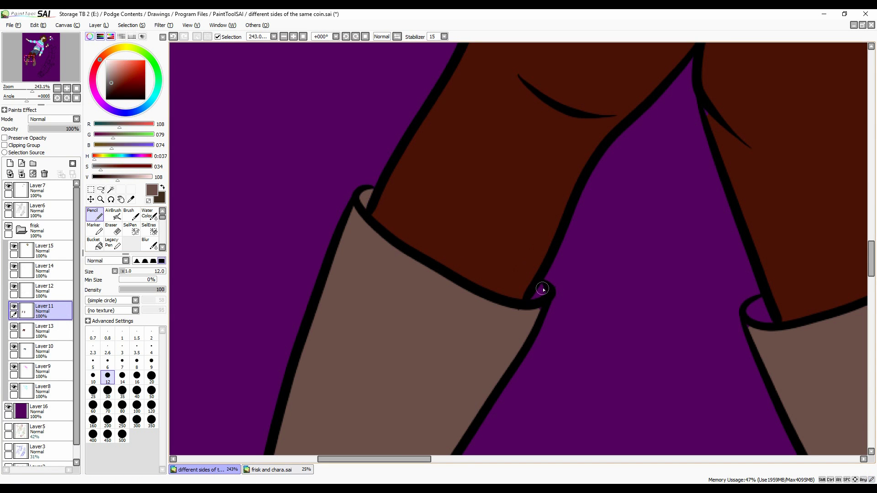
scroll(756, 303, "right", 5)
scroll(701, 231, "down", 5)
scroll(640, 256, "up", 8)
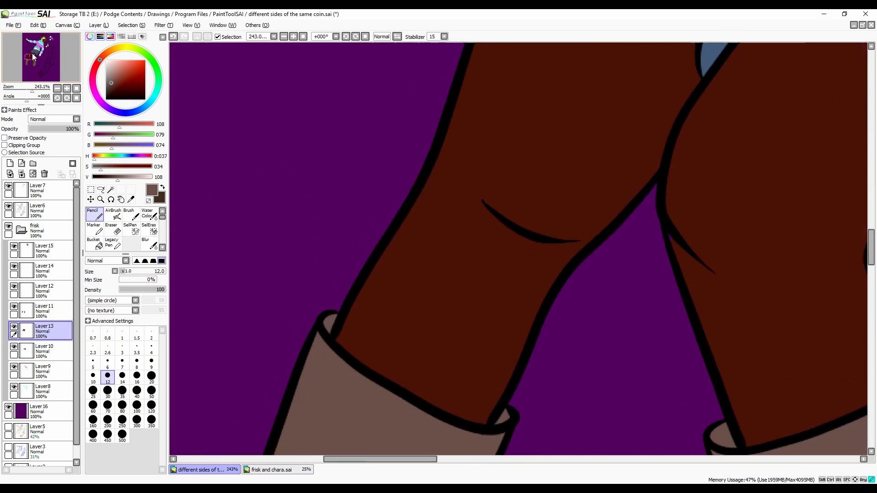
Step: Touch up the leggings in their own colour and fill the gaps in the boot soles with light pinkish brown on Layer12
left_click(547, 284, "alt")
scroll(547, 284, "down", 5)
left_click(391, 299, "ctrl+shift")
scroll(391, 300, "up", 5)
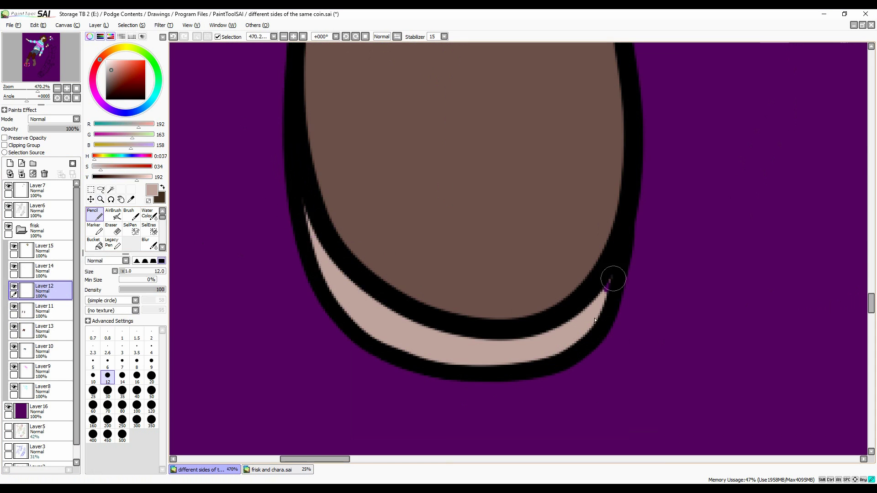
left_click(613, 279, "alt")
scroll(629, 387, "up", 2)
scroll(629, 387, "down", 3)
Step: Pencil the cream skin colour into the gaps of the midriff, hand, face and neck on Layer14
left_click(392, 192, "ctrl+shift")
scroll(391, 294, "up", 3)
left_click(392, 294, "alt")
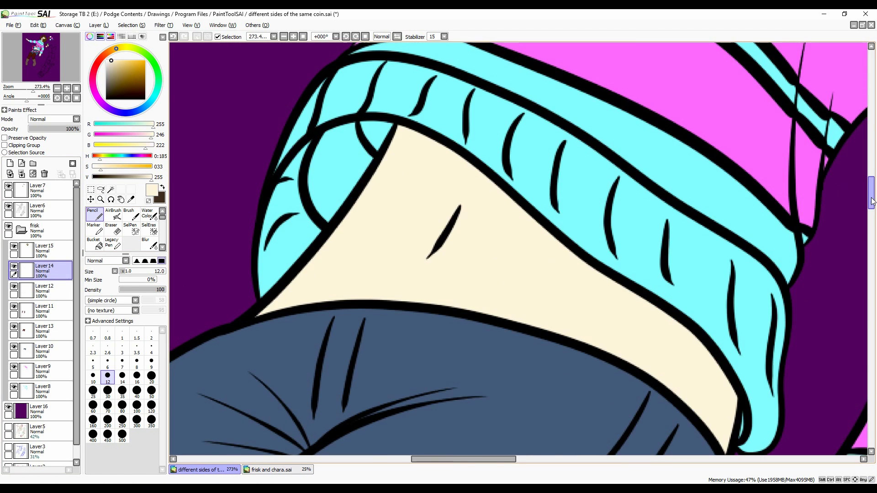
scroll(391, 294, "down", 3)
scroll(518, 464, "right", 5)
scroll(462, 417, "down", 2)
scroll(420, 246, "up", 8)
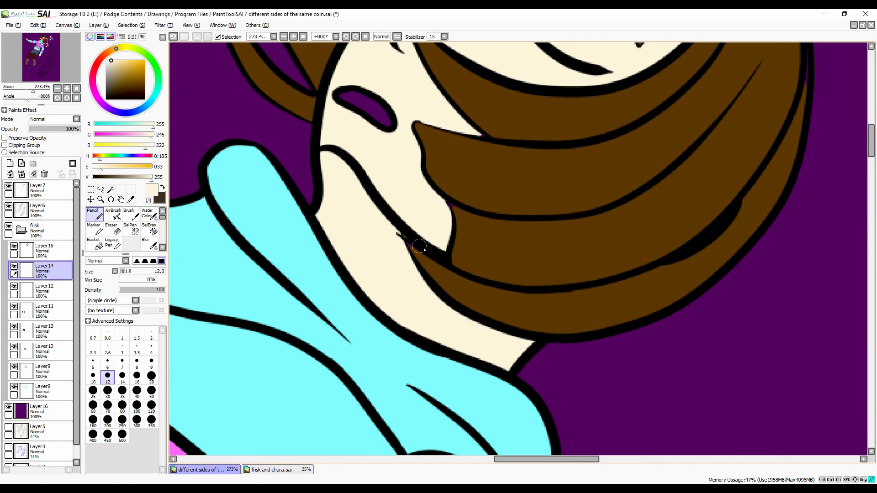
Step: Pencil the hair brown into the unfilled gaps of the upper figure's hair on Layer15
scroll(414, 245, "up", 5)
left_click(414, 245, "ctrl+shift")
left_click(414, 246, "alt")
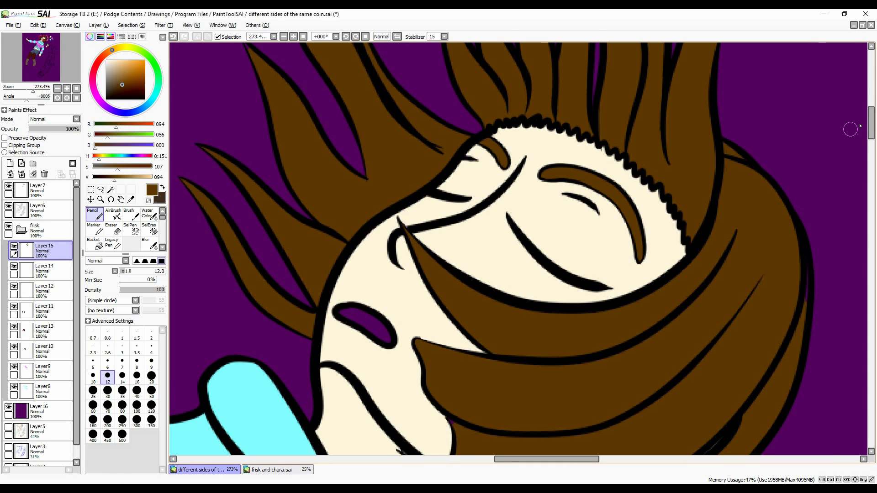
scroll(823, 135, "down", 5)
scroll(801, 141, "up", 5)
scroll(245, 225, "up", 3)
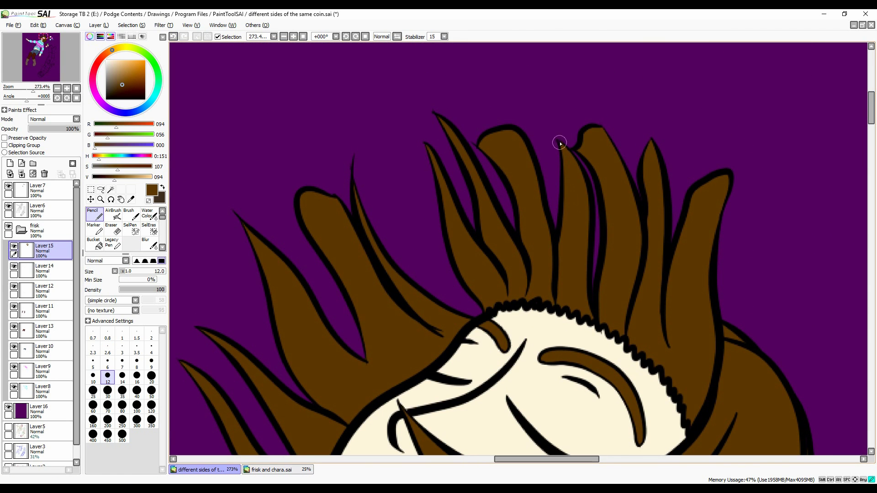
scroll(391, 166, "down", 5)
scroll(421, 116, "up", 6)
left_click(300, 188)
left_click_drag(270, 167, 326, 192)
scroll(291, 43, "down", 6)
Step: Create a chara folder and fill the lower figure's sweater with the green swatch colour on Layer18 inside it, leaving the stripes unfilled
left_click(21, 230)
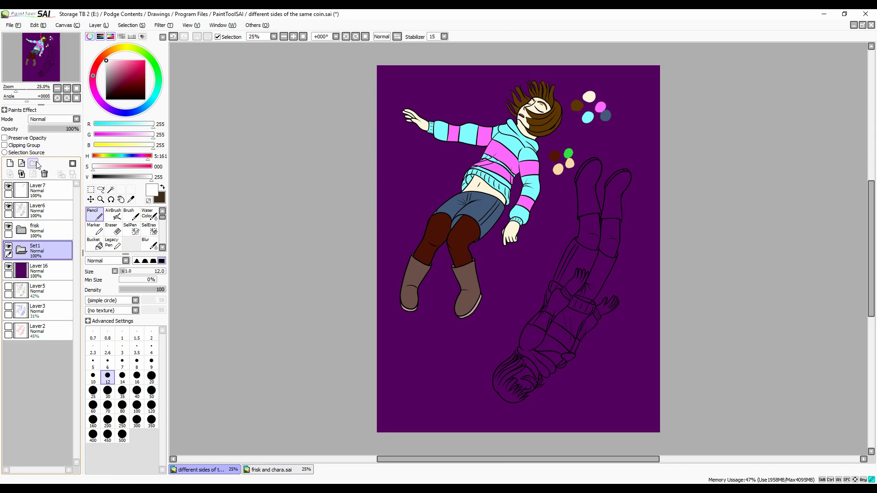
left_click(46, 210)
left_click(111, 190)
left_click(568, 153, "alt")
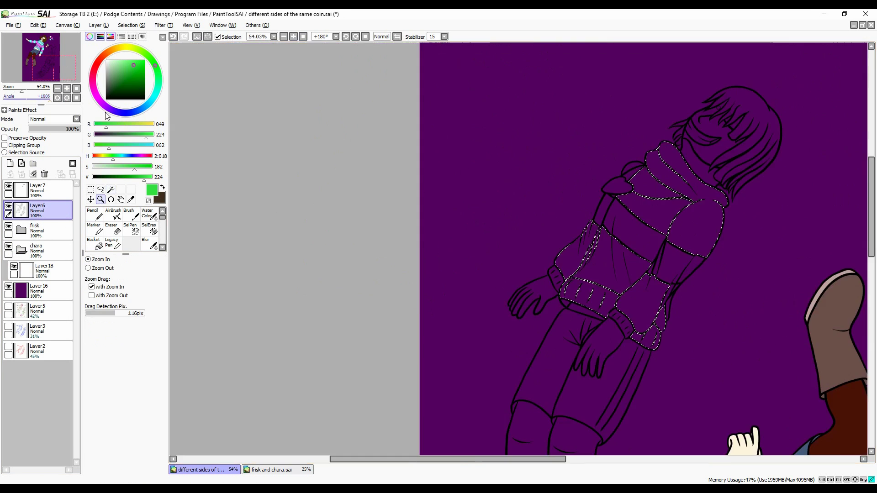
left_click(45, 271)
left_click(94, 243)
left_click(434, 320)
left_click(456, 256)
scroll(485, 350, "down", 1)
Step: Select the sweater's chest and sleeve stripes on the line art and fill them with the cream swatch colour on new Layer19
left_click(485, 350, "alt")
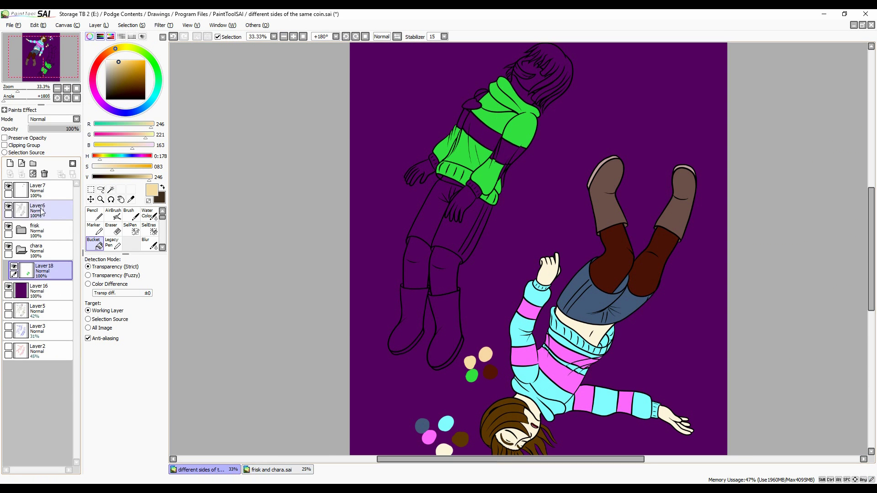
left_click(41, 211)
left_click(10, 163)
left_click(502, 137)
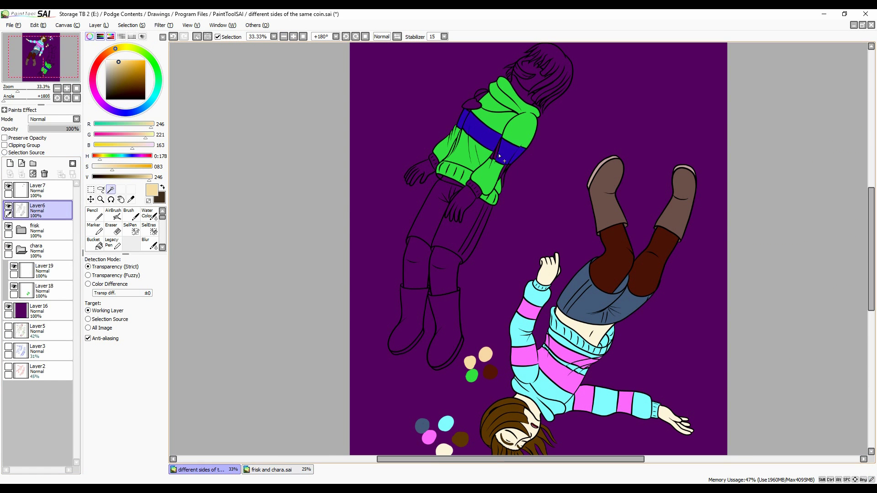
left_click(45, 270)
left_click(503, 137)
Step: Select the hands, face and neck on the line art, fill them with the peach skin colour on new Layer20, and clear the selection
left_click(46, 211)
left_click(423, 172)
left_click(462, 201, "shift")
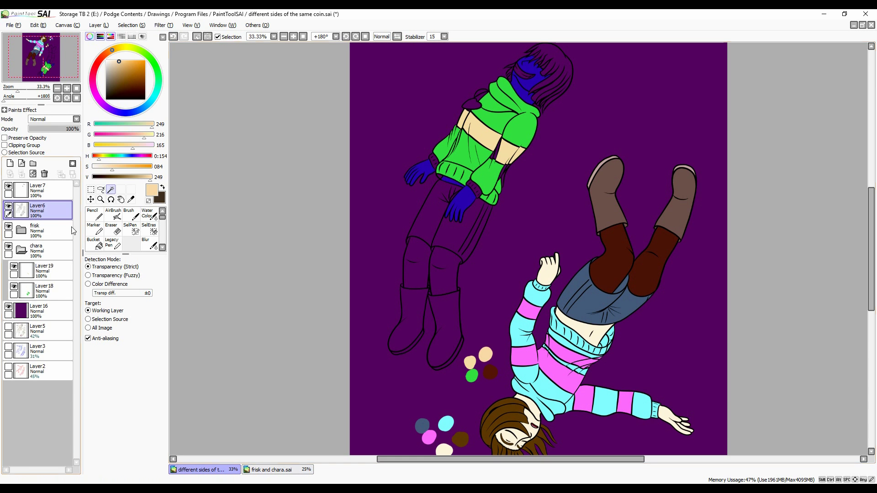
left_click(10, 163)
left_click(94, 243)
left_click(423, 171)
left_click(462, 201)
left_click(530, 78)
left_click(131, 25)
left_click(131, 35)
Step: Fill the lower figure's boots with brown on Layer21 and their soles with light pinkish brown on Layer22, using selections from the line art
left_click(41, 211)
left_click(111, 190)
left_click(411, 319)
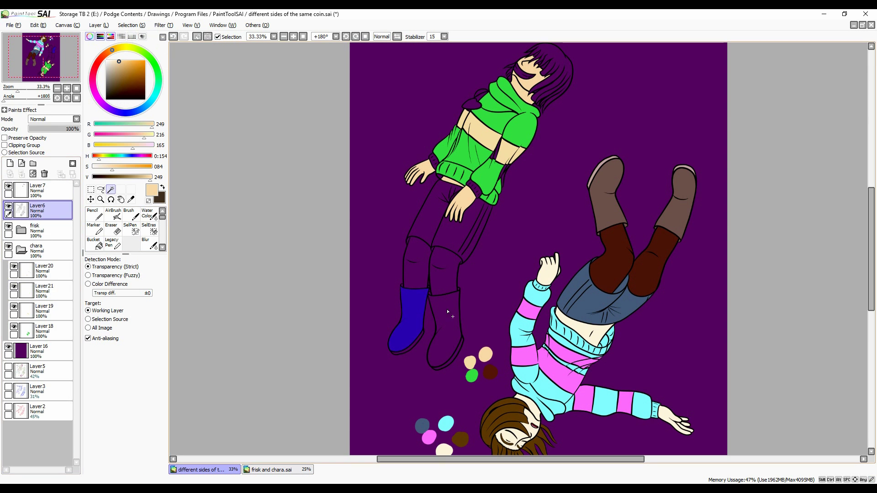
left_click(10, 164)
left_click(93, 243)
left_click(411, 320)
left_click(41, 211)
left_click(45, 291)
left_click(93, 243)
Step: Sample the blue of the upper figure's shorts and fill the lower figure's shorts with it on new Layer23
left_click(608, 306, "alt")
left_click(41, 211)
left_click(44, 331)
left_click(10, 164)
left_click(447, 211)
left_click(618, 235, "alt")
left_click(272, 470)
left_click(201, 469)
left_click(10, 163)
left_click(416, 265)
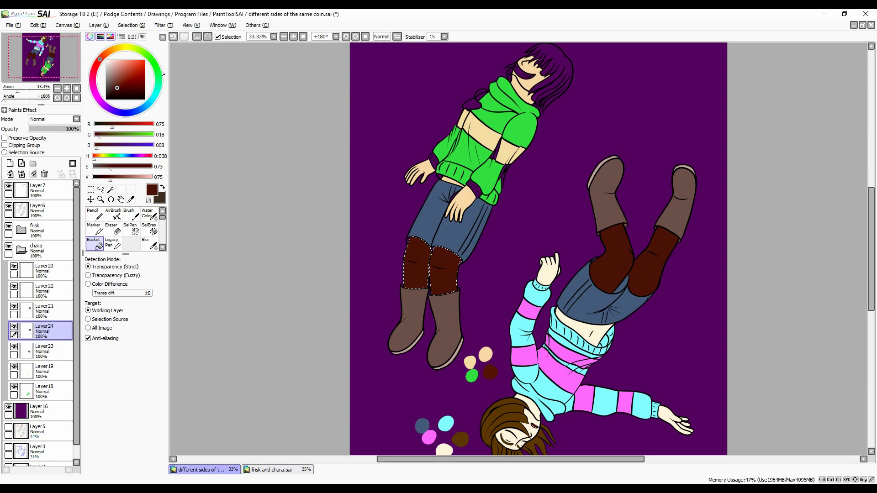
left_click(45, 174)
Step: Fill the lower figure's hair with dark reddish brown on a new layer
left_click(10, 163)
left_click(548, 91)
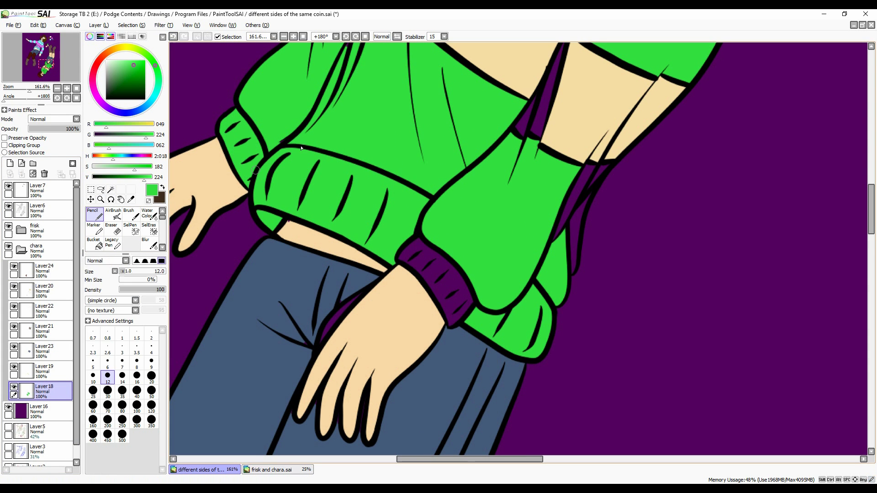
Step: Pencil green into the wrist cuffs and the remaining gaps of the lower figure's sweater on Layer18
left_click_drag(474, 301, 425, 256)
left_click_drag(583, 180, 558, 217)
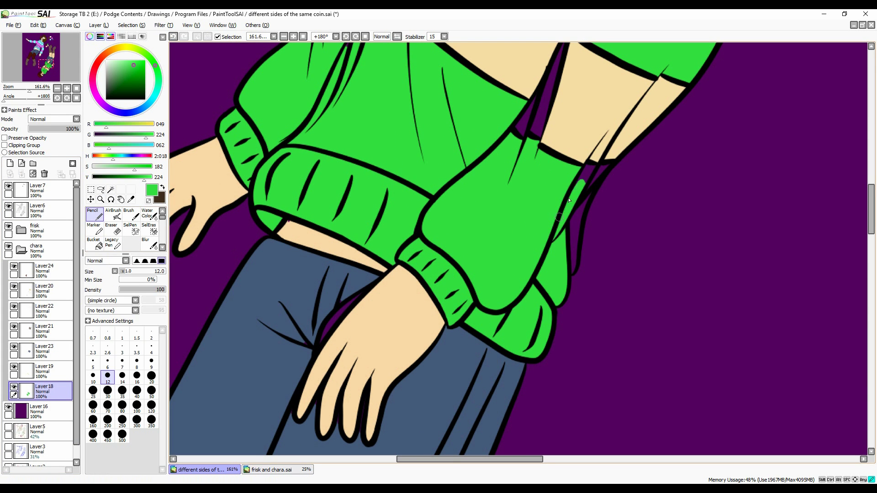
scroll(329, 135, "up", 3)
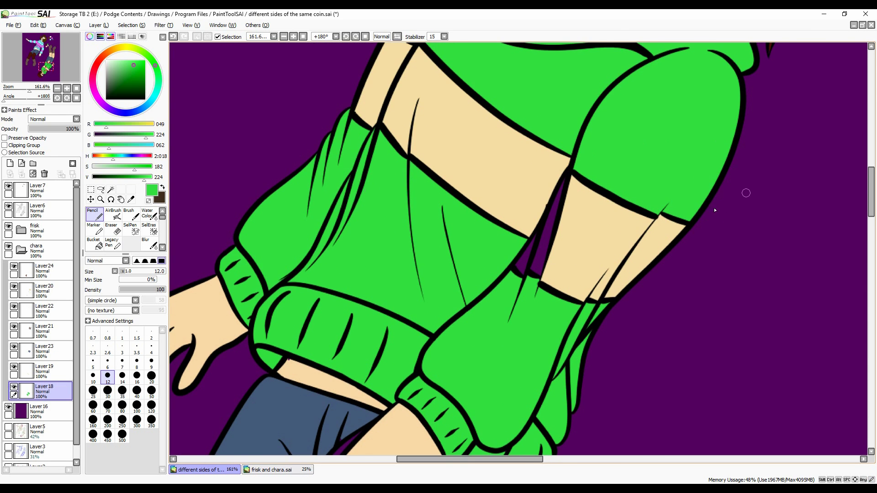
scroll(405, 223, "up", 4)
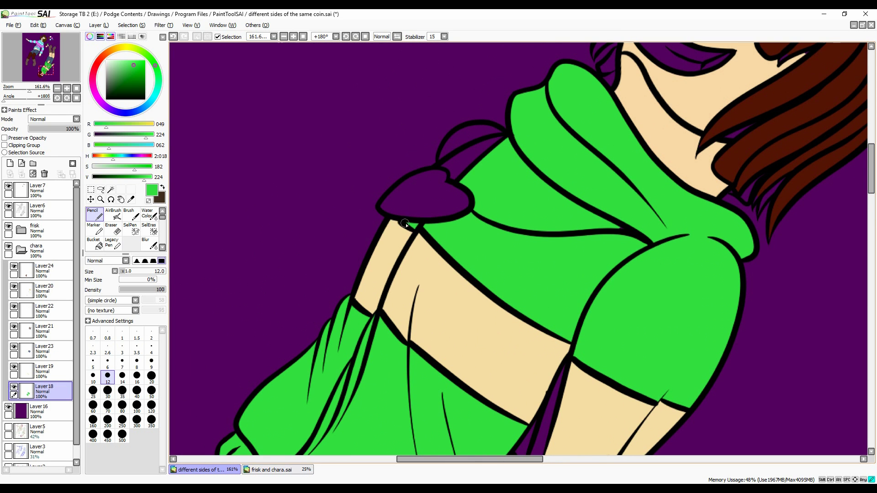
Step: Pencil the cream stripe colour into the gap between the sleeve and torso stripes on Layer19
left_click(52, 376)
scroll(518, 234, "down", 5)
left_click_drag(555, 178, 518, 234)
scroll(562, 159, "up", 3)
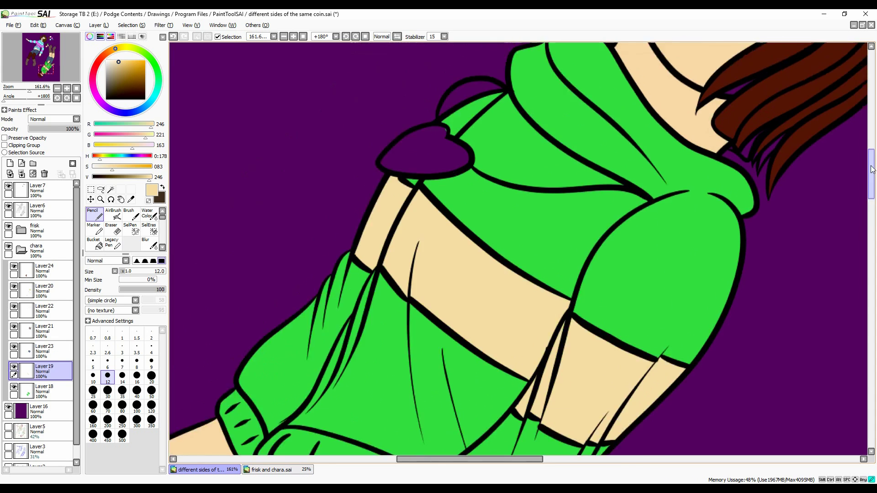
Step: Pencil the shorts' blue into the gaps at the leg hems on Layer23
scroll(360, 292, "down", 8)
left_click(360, 292, "alt")
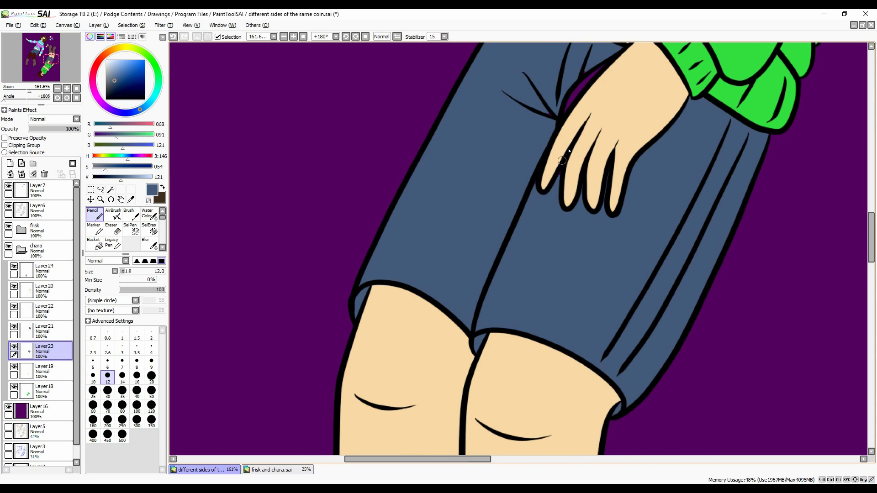
scroll(460, 273, "up", 4)
Step: Pencil the boot brown into the gaps at the lower figure's boot cuffs on Layer21
left_click(44, 329)
scroll(423, 92, "down", 10)
left_click(423, 91, "alt")
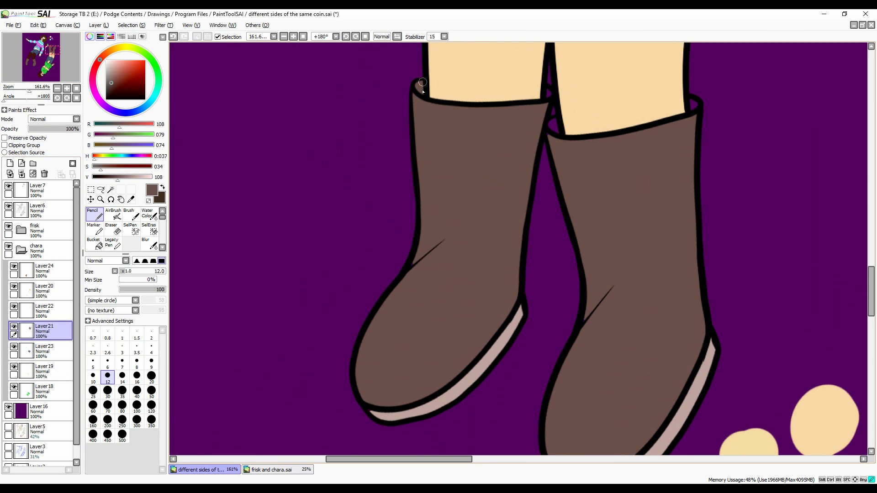
Step: Touch up the boot soles in light pinkish brown, and merge Layer22 into Layer21 and Layer19 into Layer18
scroll(413, 319, "down", 4)
left_click(413, 320, "alt")
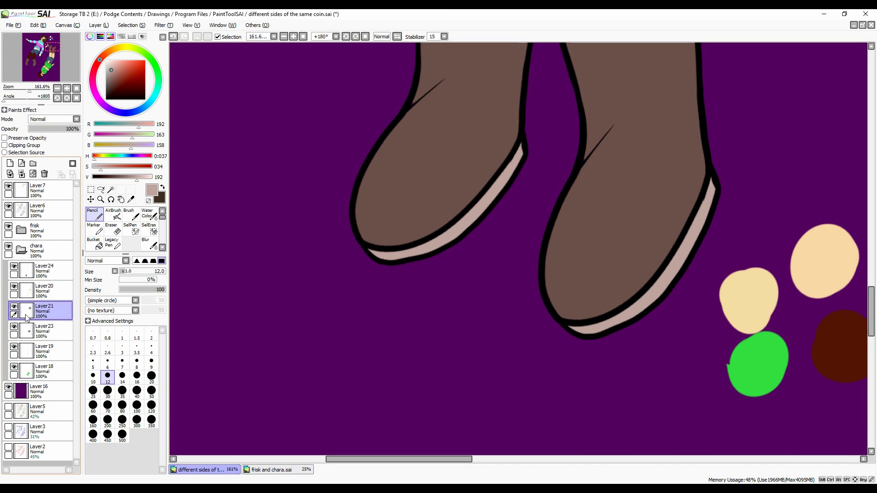
key("ctrl+0")
Step: Pencil the peach skin colour into the gaps beside the hand and on the face on Layer20
scroll(589, 220, "up", 5)
left_click(594, 231, "alt")
scroll(578, 283, "down", 5)
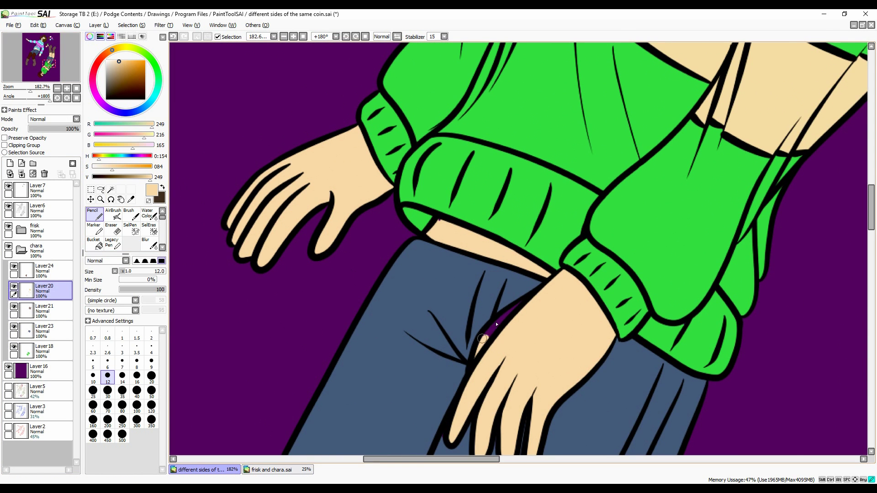
left_click_drag(731, 55, 504, 152)
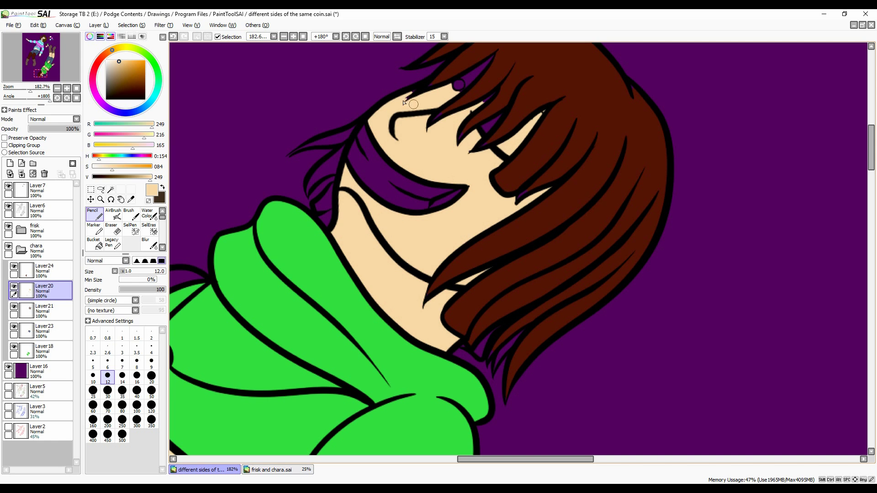
Step: Pencil the dark red hair colour into the unfilled strands around the lower figure's neck and face on Layer24
left_click(492, 121, "alt")
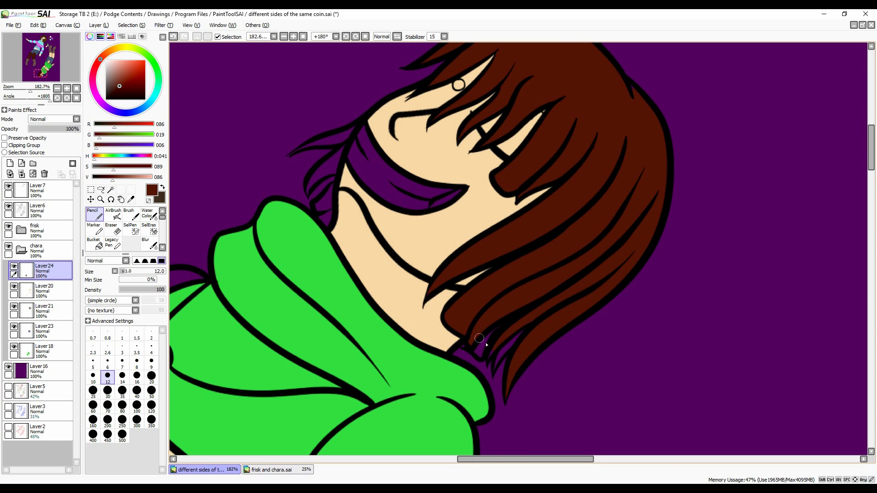
scroll(653, 147, "up", 2)
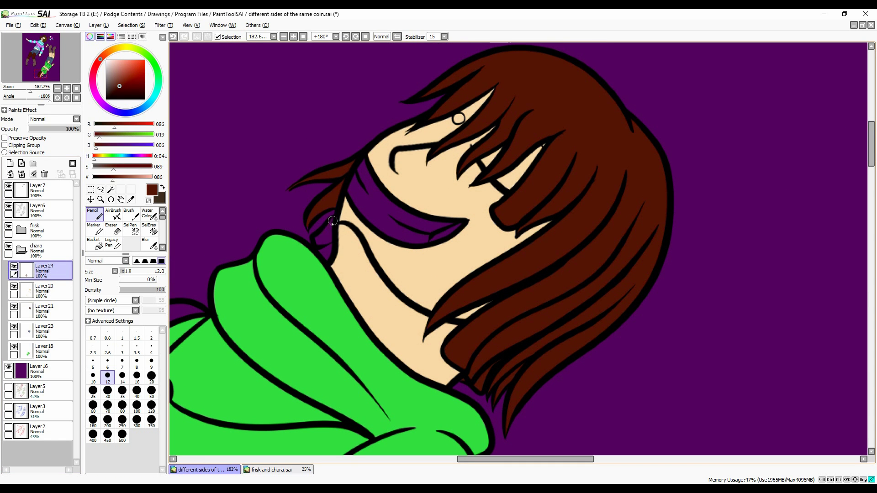
Step: Add Layer25 and Layer26, and pencil the mouth corner black and the teeth white
key("ctrl+shift+n")
key("ctrl+shift+n")
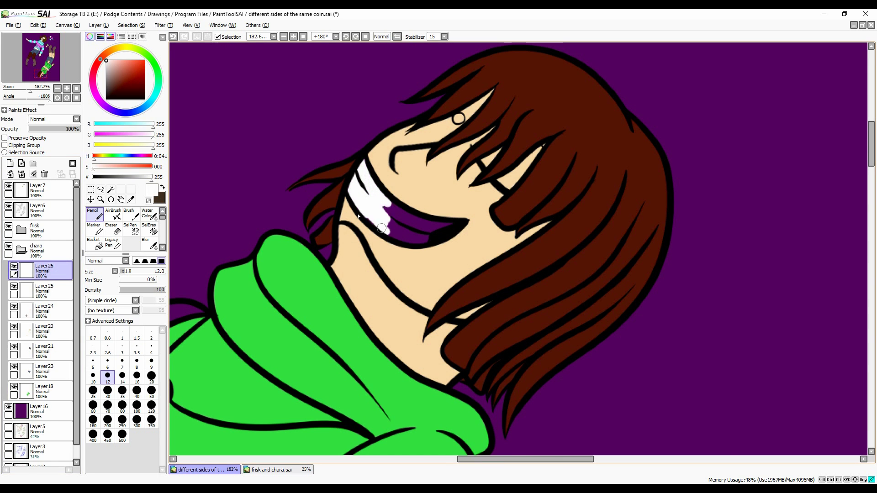
left_click_drag(395, 237, 738, 78)
Step: Fill the lower figure's heart locket with gold (195, 168, 68) using new layers, clear the selection, and save the file
key("ctrl+shift+n")
key("ctrl+shift+n")
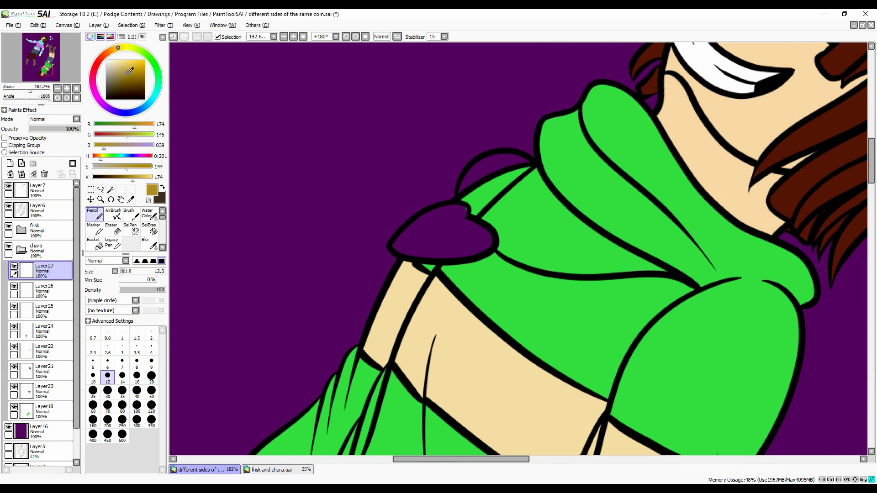
left_click(111, 189)
left_click(27, 271)
key("ctrl+d")
key("ctrl+s")
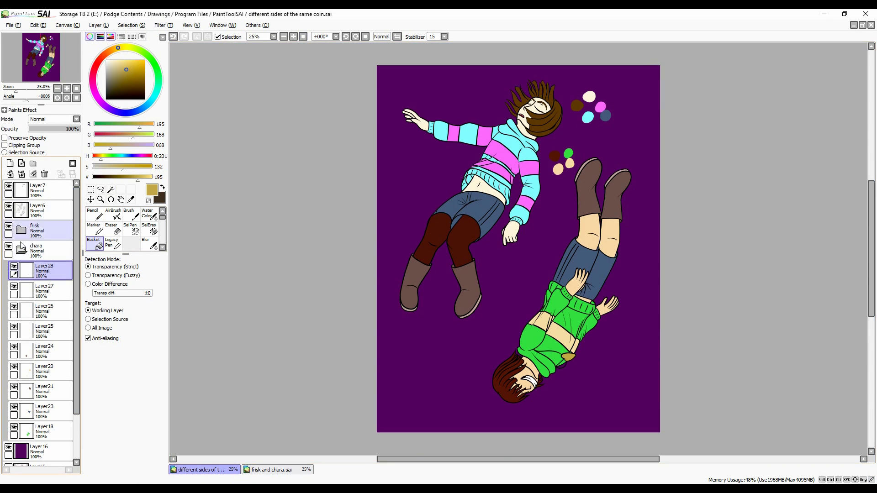
Step: Hide the colour swatches on Layer7 and delete the purple background Layer16
left_click(49, 192)
left_click(46, 271)
left_click(44, 174)
Step: Open the frisk folder and add Layer29 above Layer8 as a clipping group in Multiply mode
left_click(21, 230)
key("ctrl+shift+n")
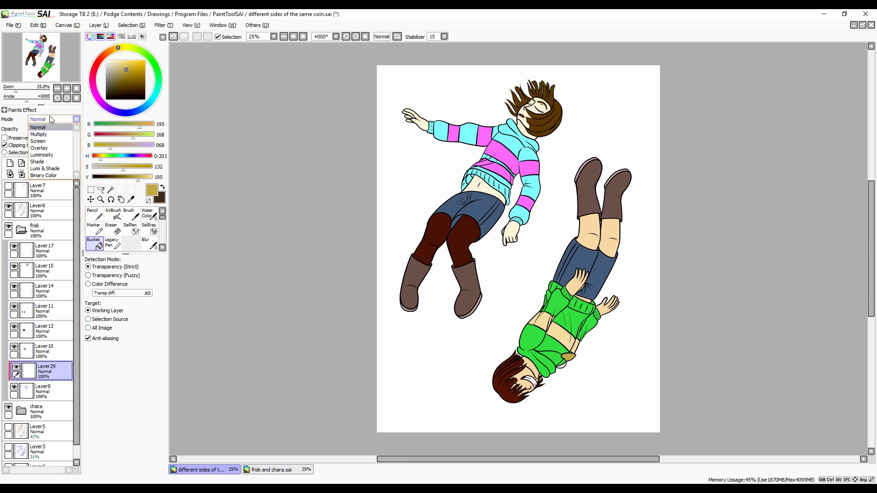
left_click(4, 145)
Step: Shade the sweater's side beside the hanging arm and the inside of its raised hem with grey (171, 171, 171), recolouring the hem gaps on Layer8
left_click(101, 199)
left_click_drag(398, 109, 581, 245)
key("b")
scroll(508, 232, "up", 3)
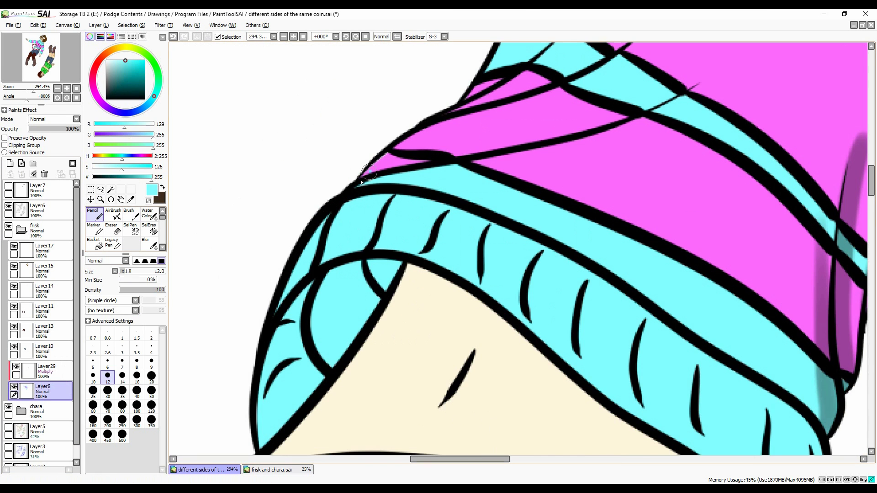
left_click_drag(370, 263, 383, 285)
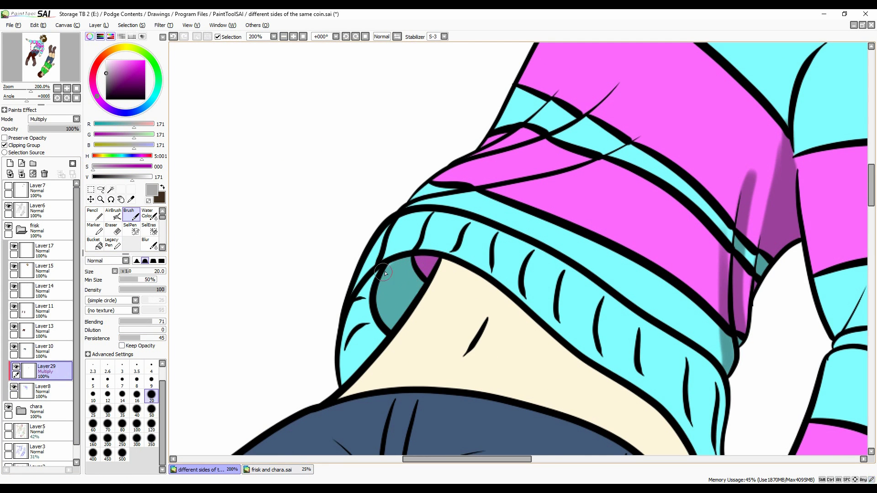
Step: Brush grey shadows along the fold lines across the sweater's waist and the far side of the hem on Layer29
left_click_drag(574, 149, 436, 182)
left_click_drag(624, 131, 489, 182)
left_click_drag(672, 108, 619, 142)
left_click_drag(626, 64, 576, 114)
left_click_drag(546, 96, 496, 129)
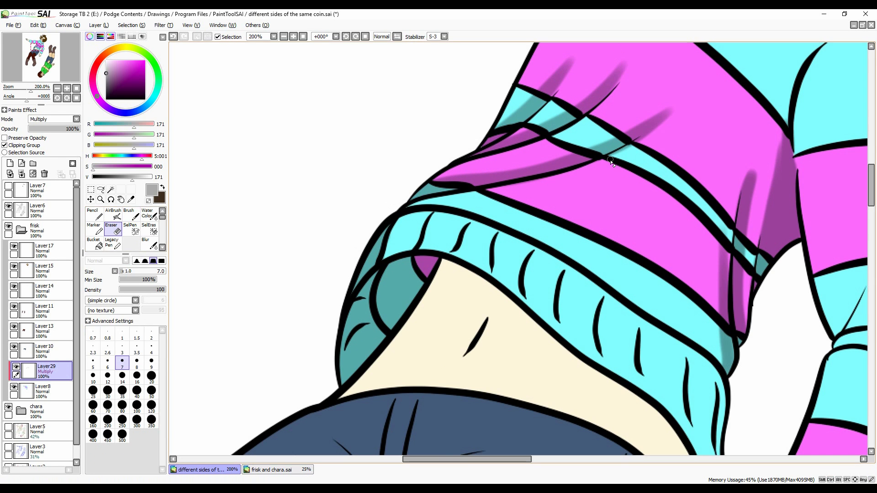
Step: Shade the end of the ribbed waistband and along its edges with the size 20 brush
scroll(394, 224, "right", 5)
scroll(457, 229, "down", 3)
left_click_drag(505, 361, 521, 233)
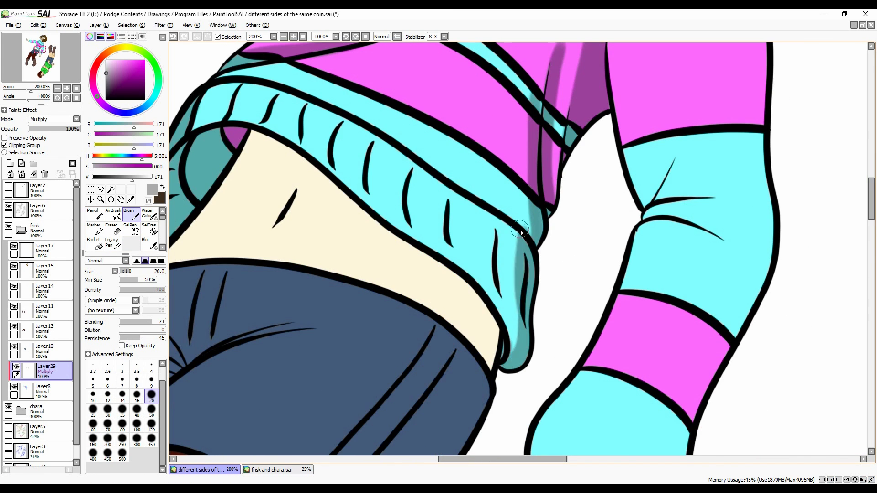
left_click_drag(204, 97, 512, 320)
left_click_drag(736, 198, 654, 240)
left_click_drag(737, 262, 638, 214)
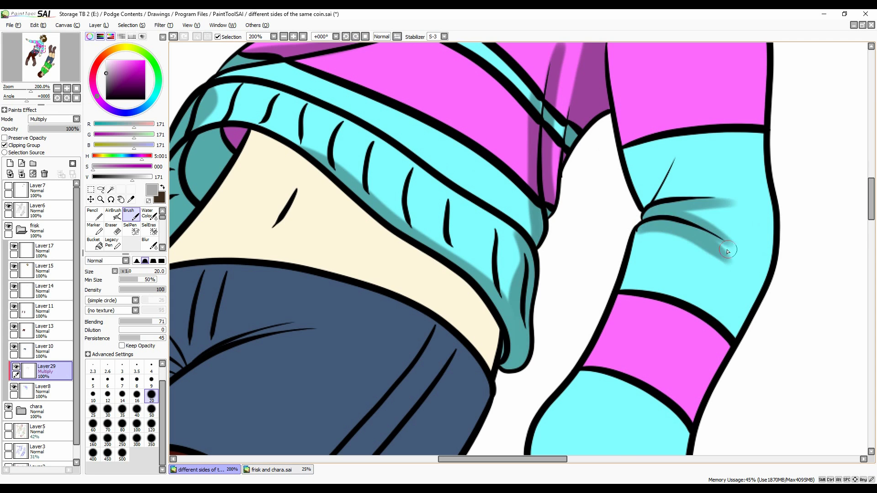
key("ctrl+z")
key("ctrl+z")
Step: Brush three tapered grey shadows along the elbow folds of the hanging sleeve
left_click_drag(740, 238, 663, 217)
left_click_drag(727, 194, 653, 203)
left_click_drag(676, 148, 649, 185)
scroll(402, 229, "up", 3)
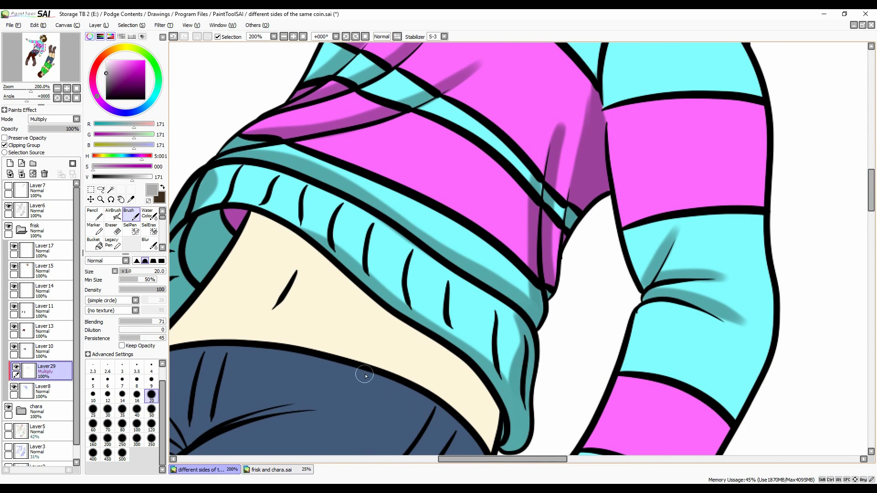
Step: Shade the inner and outer edges of the hanging sleeve down to its ribbed wrist cuff
scroll(648, 182, "up", 7)
scroll(389, 188, "down", 7)
mouse_move(608, 46)
left_mouse_down()
mouse_move(642, 231)
mouse_move(537, 436)
left_mouse_up()
scroll(644, 251, "down", 2)
left_click_drag(619, 274, 539, 418)
scroll(564, 303, "down", 6)
left_click_drag(564, 303, 633, 361)
left_click_drag(726, 167, 640, 347)
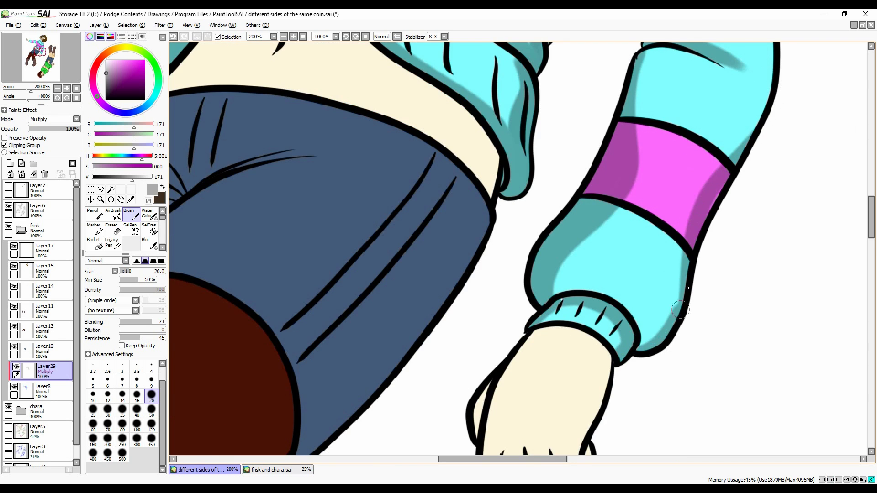
Step: Shade the upper sleeve's shoulder seam and the folds and edges of the sweater's hood
scroll(730, 270, "up", 20)
left_click_drag(730, 271, 745, 349)
left_click_drag(475, 130, 592, 213)
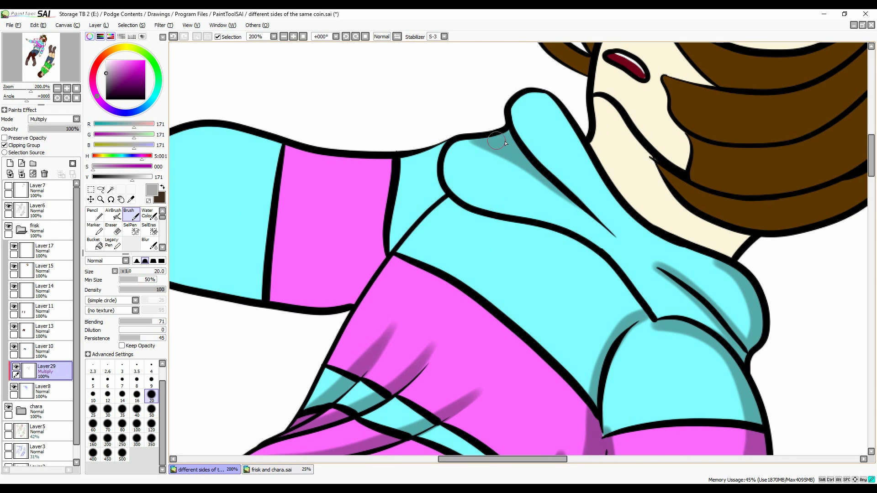
left_click_drag(523, 96, 649, 237)
left_click_drag(491, 142, 454, 206)
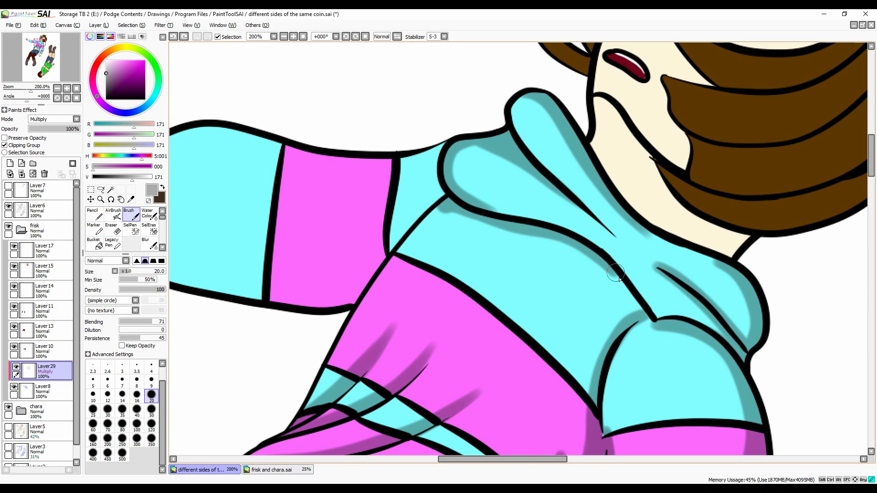
Step: Shade beneath the sweater's hood and along the upper and lower edges of the outstretched sleeve down to its wrist cuff
scroll(478, 223, "left", 5)
left_click_drag(610, 240, 560, 303)
left_click_drag(665, 191, 639, 213)
left_click_drag(633, 155, 512, 151)
left_click_drag(572, 281, 498, 302)
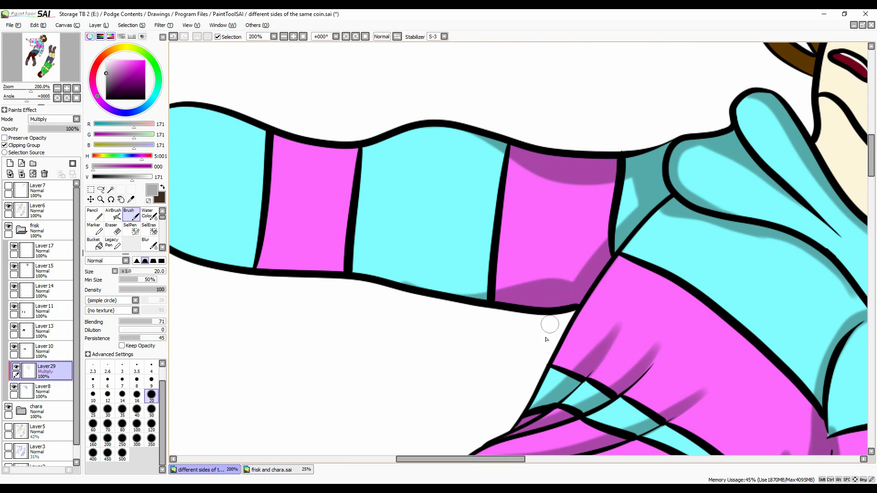
scroll(505, 418, "left", 7)
scroll(359, 115, "right", 3)
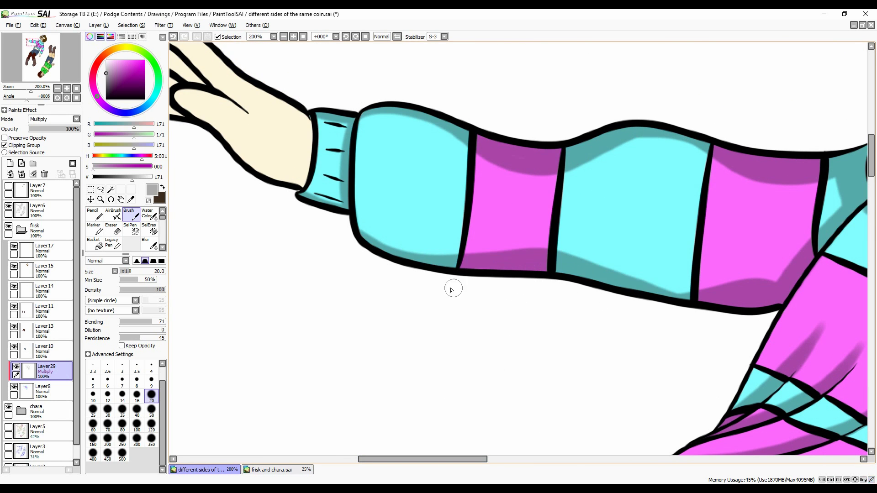
Step: Soften the shadows on the ribbed waistband, torso folds and hanging sleeve's elbow with the size 18 Blur tool
left_click(100, 199)
left_click(149, 244)
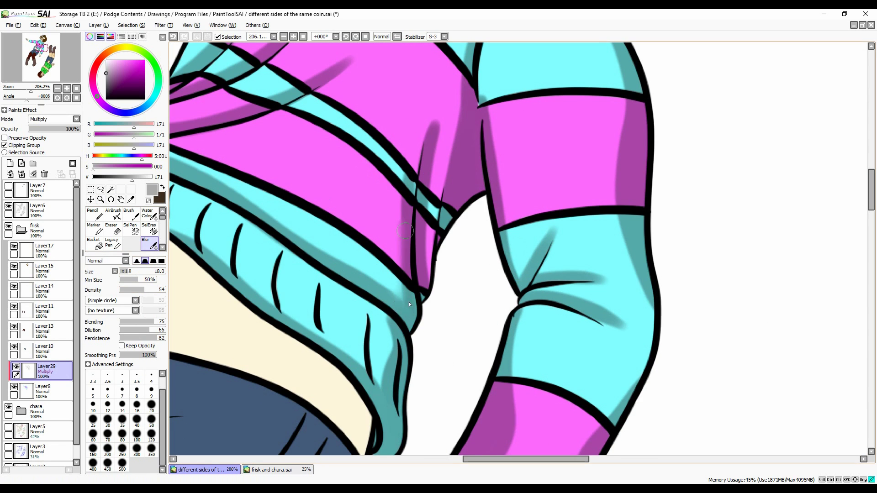
scroll(300, 233, "left", 3)
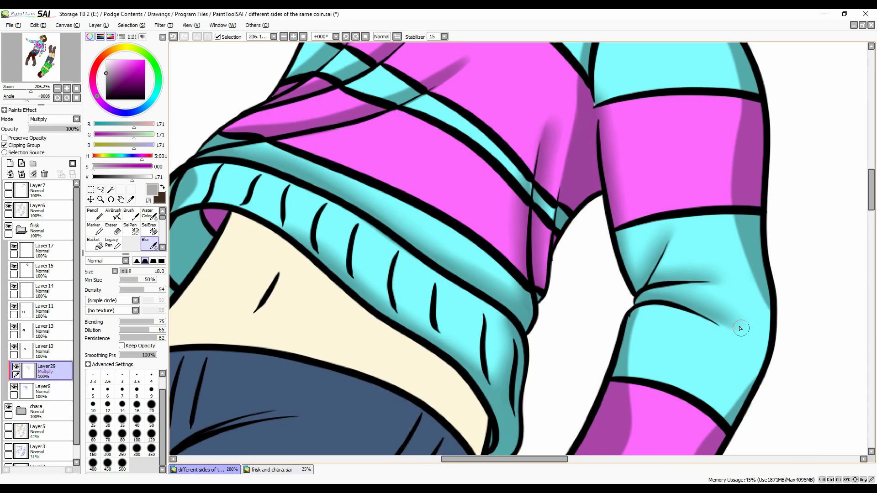
scroll(273, 207, "left", 3)
scroll(457, 137, "up", 3)
scroll(365, 182, "down", 3)
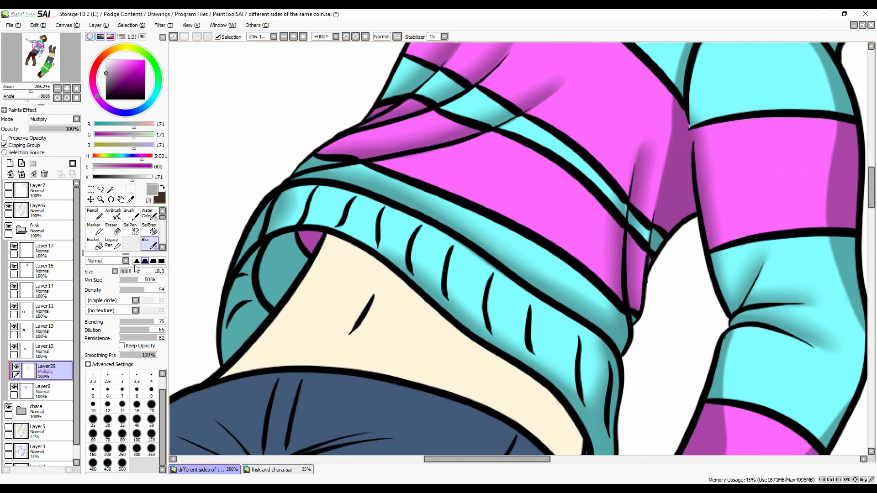
Step: Deepen the torso folds and the inside of the waistband with dark grey (104) brush shadows, and ready the Blur tool
key("b")
left_click_drag(389, 172, 312, 177)
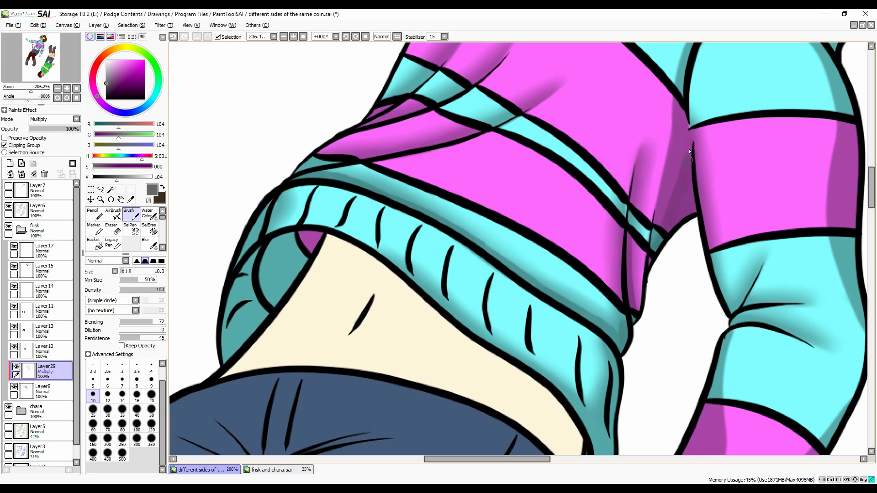
left_click_drag(448, 135, 476, 131)
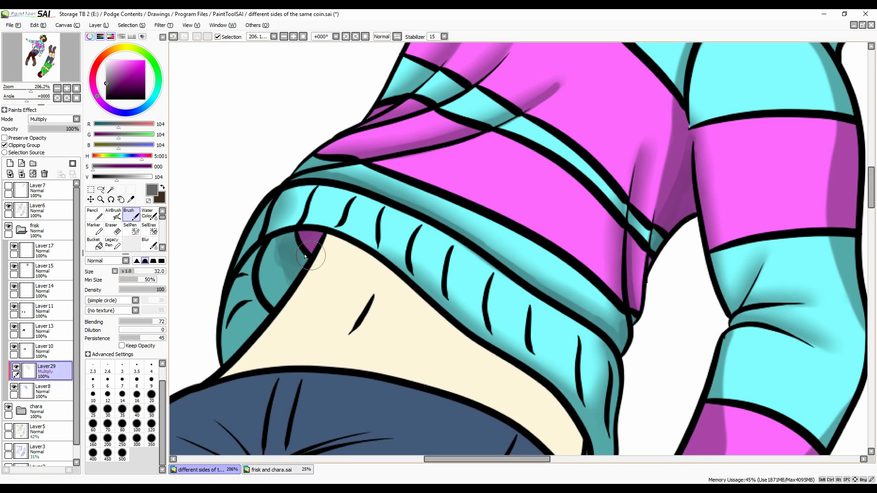
left_click_drag(305, 256, 241, 324)
scroll(620, 406, "down", 5)
left_click(146, 243)
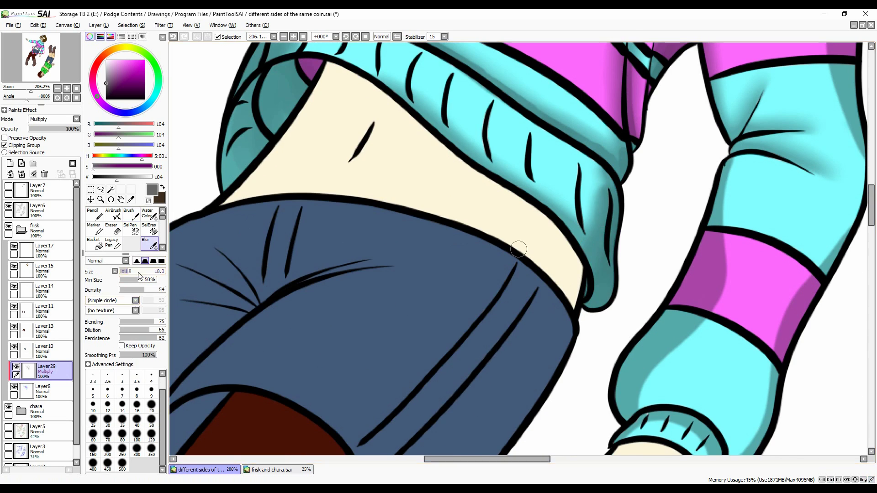
Step: Raise the Blur tool's dilution and smooth the shading along the edges of the outstretched sleeve
scroll(585, 132, "up", 4)
key("ctrl+z")
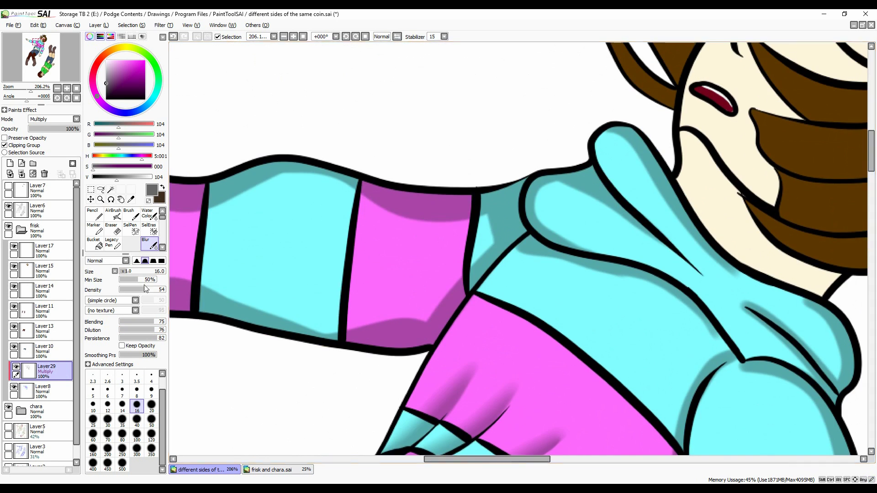
left_click_drag(156, 330, 175, 333)
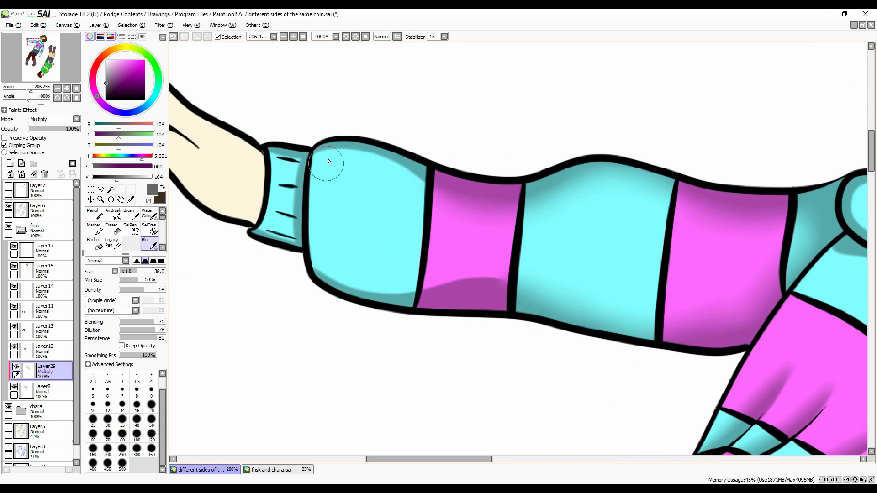
left_click_drag(323, 161, 392, 172)
left_click_drag(320, 274, 484, 283)
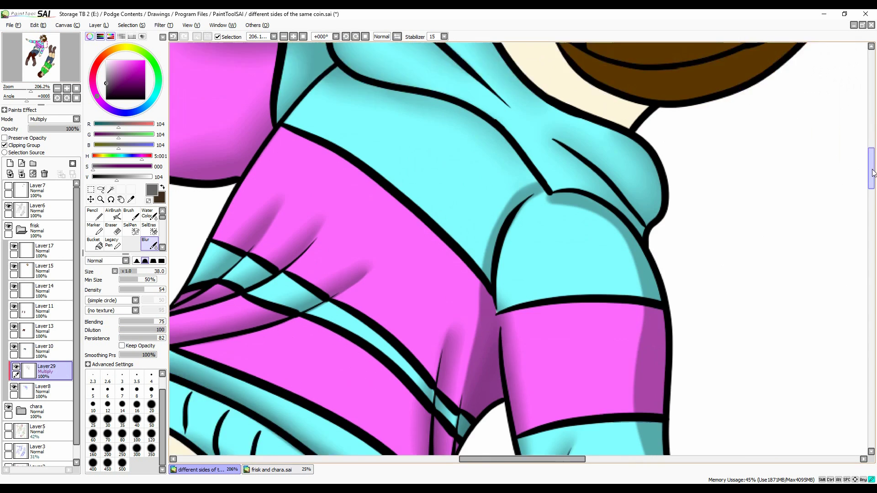
Step: Blur the shadows around the shoulder seam and down the hanging sleeve to its cuff with the size 38 Blur tool
scroll(547, 163, "down", 1)
left_click_drag(547, 163, 639, 228)
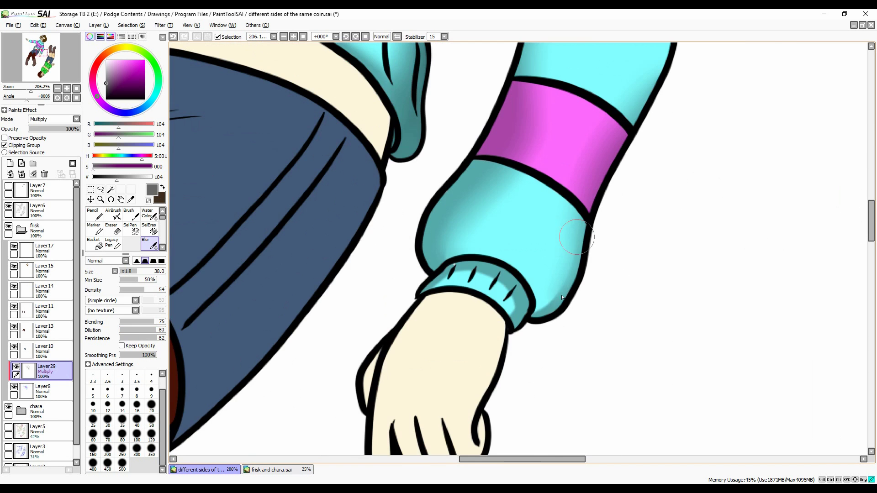
left_click_drag(512, 275, 440, 364)
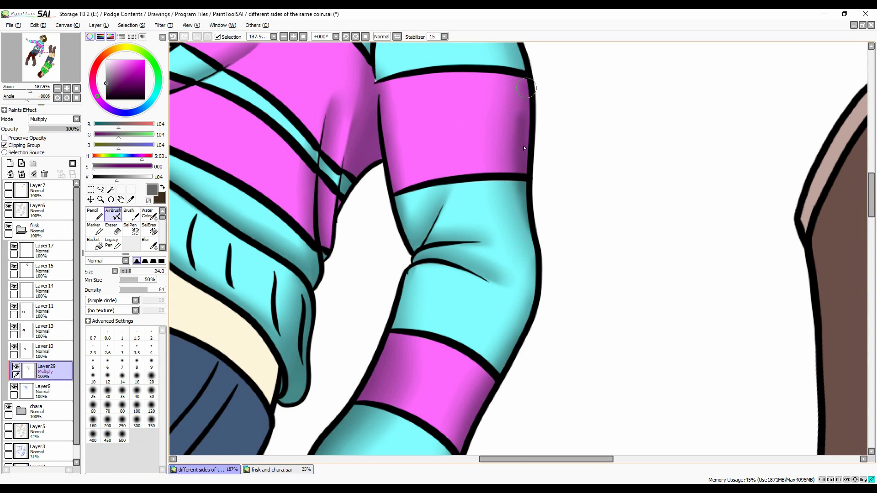
Step: Airbrush deeper shadows at size 24 along the upper sleeve, armpit and hood edges, and blend them with the Blur tool
scroll(525, 148, "up", 3)
left_click(148, 246)
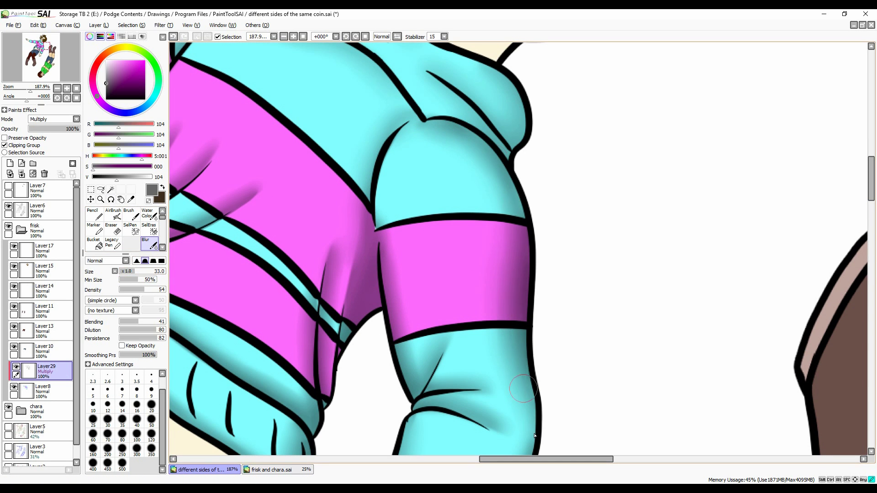
left_click(130, 214)
left_click(113, 214)
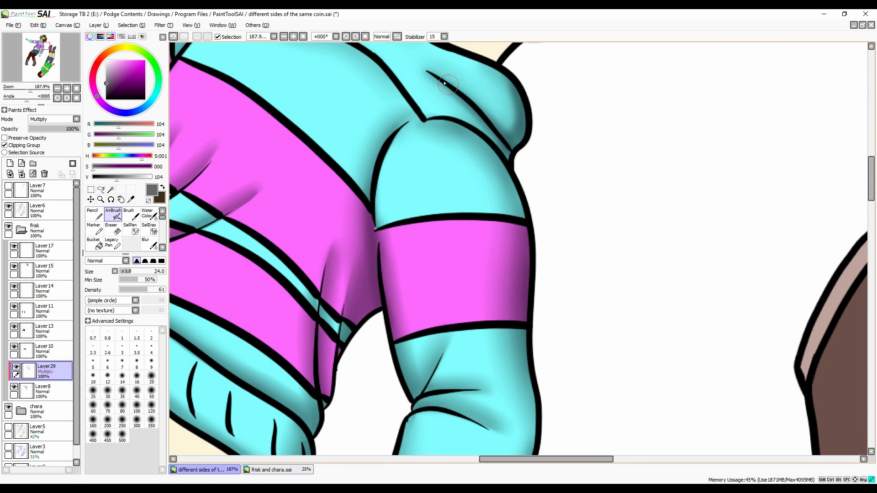
scroll(234, 168, "up", 4)
scroll(246, 206, "left", 5)
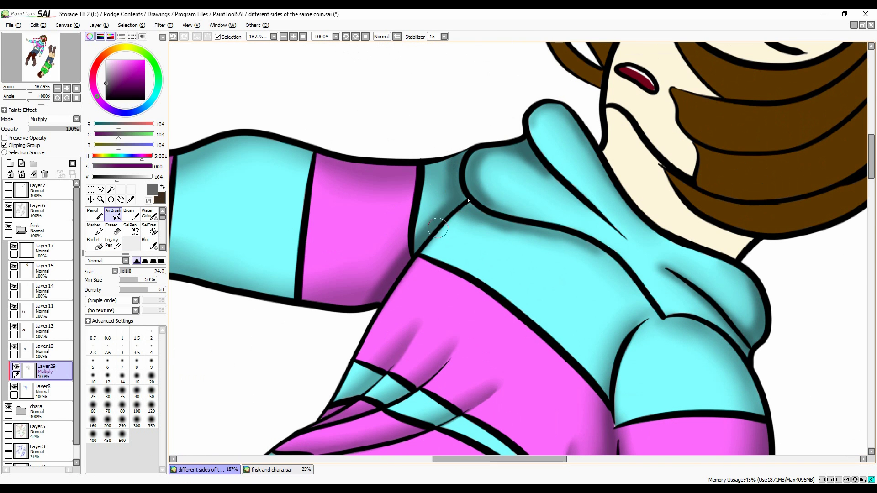
left_click(148, 245)
scroll(503, 251, "left", 8)
Step: Brush deeper shadows along the outstretched sleeve toward the shoulder on a new layer and blur them
left_click(9, 163)
left_click(129, 215)
mouse_move(333, 142)
left_mouse_down()
mouse_move(382, 141)
mouse_move(711, 323)
left_mouse_up()
left_click(148, 246)
mouse_move(320, 215)
left_mouse_down()
mouse_move(391, 147)
mouse_move(393, 157)
mouse_move(640, 311)
mouse_move(772, 329)
left_mouse_up()
Step: Set the new clipped layer to Multiply and move it directly above the blue shorts' colour layer
key("ctrl+minus")
scroll(498, 183, "up", 6)
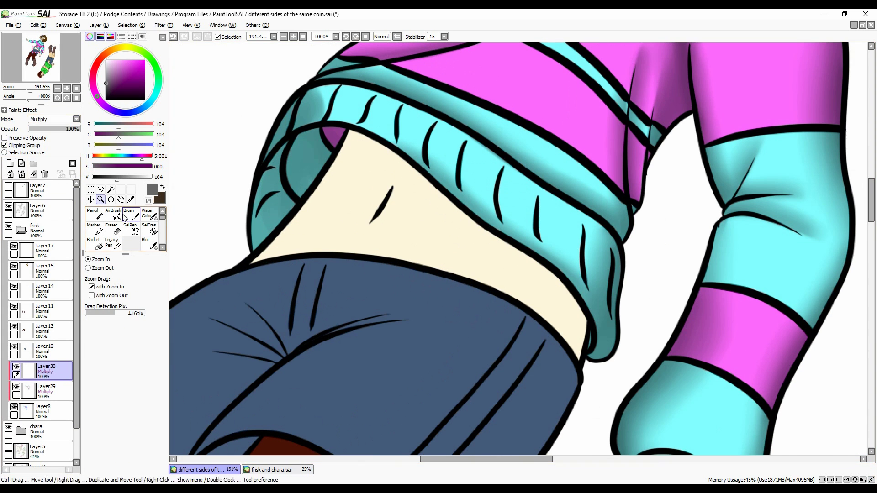
left_click(54, 129)
scroll(503, 251, "down", 5)
left_click_drag(46, 371, 45, 347)
scroll(525, 260, "up", 4)
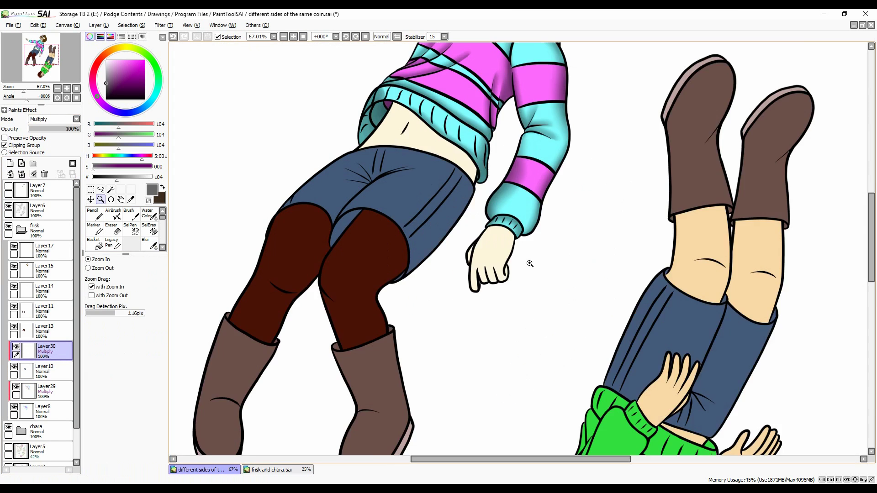
Step: Brush light grey (184) shadows at size 32 along the shorts' outer edges, inner thighs and crotch folds
left_click(106, 71)
left_click(129, 215)
left_click_drag(425, 315, 503, 204)
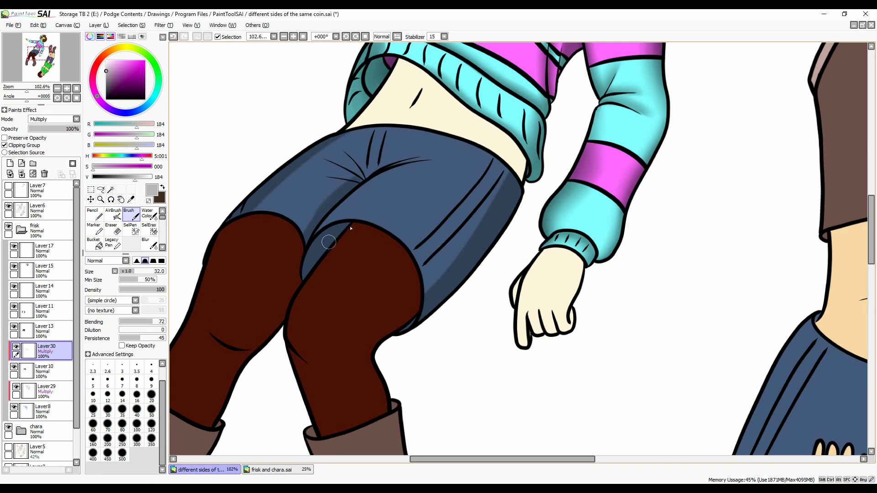
left_click_drag(320, 229, 437, 158)
scroll(336, 133, "up", 3)
left_click_drag(296, 194, 548, 183)
Step: Soften the shadows on the blue shorts with the Blur tool at about size 30
left_click(150, 242)
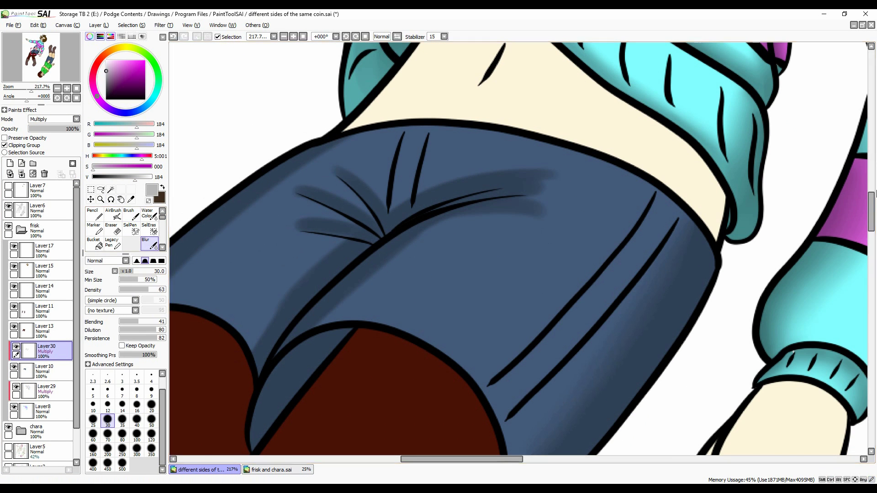
scroll(472, 257, "up", 1)
scroll(323, 251, "left", 3)
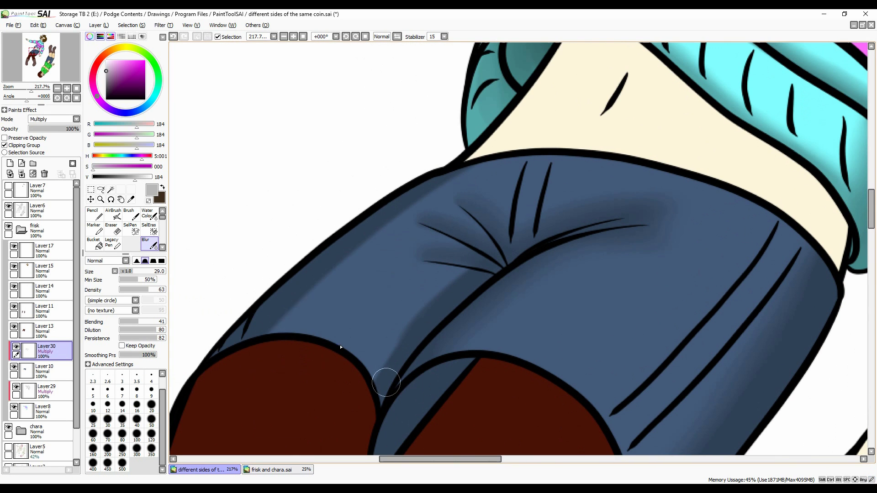
Step: Add a second clipped Multiply layer above the shorts' shading and pick a darker grey (124) for the brush
left_click(100, 200)
left_click_drag(443, 173, 583, 297)
left_click(10, 163)
left_click(54, 119)
left_click(106, 80)
left_click(131, 215)
Step: Paint darker shadows inside the shorts' leg opening, along the outer hip and inner thigh, and on the crotch folds
left_click_drag(438, 265, 411, 288)
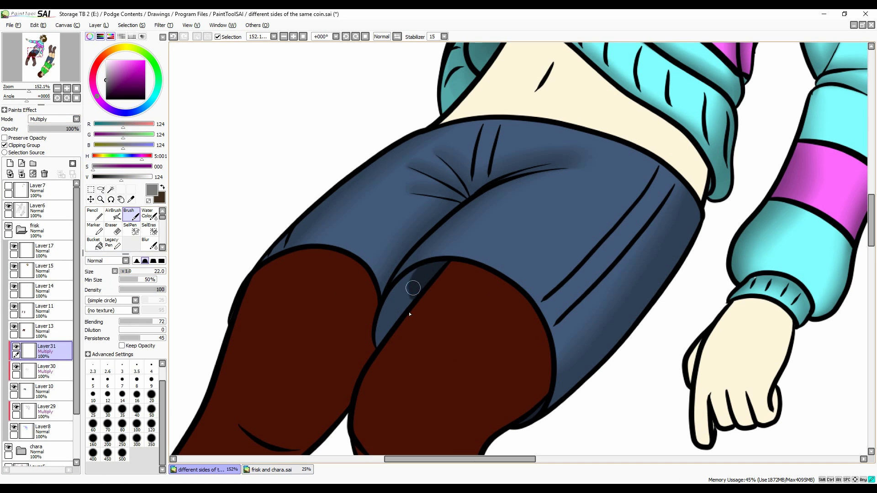
left_click_drag(704, 205, 497, 421)
mouse_move(475, 194)
left_mouse_down()
mouse_move(360, 307)
mouse_move(380, 275)
left_mouse_up()
scroll(438, 256, "up", 2)
left_click_drag(315, 142, 384, 227)
left_click_drag(263, 215, 371, 239)
scroll(397, 188, "down", 2)
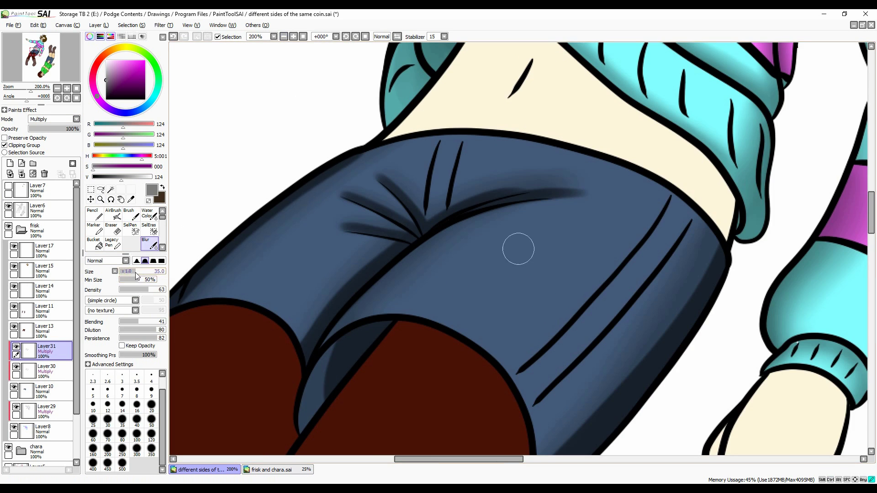
Step: Blur the darker shadows on the shorts' edges at size 35 and on the crotch folds at size 22
left_click(150, 244)
scroll(685, 205, "down", 3)
scroll(502, 261, "up", 3)
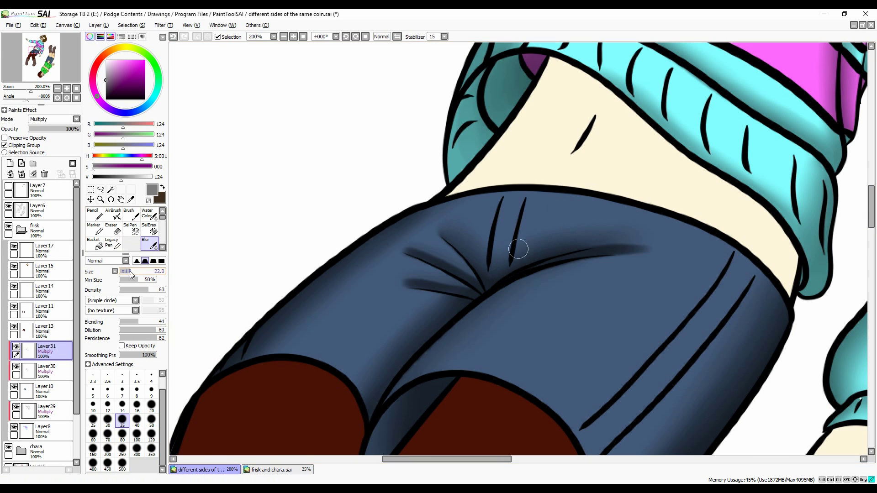
scroll(294, 215, "down", 2)
Step: Add a clipped Overlay layer above the shorts' shading and apply soft white highlights to the thighs at size 100
left_click(9, 163)
left_click(76, 119)
scroll(503, 229, "down", 3)
left_click_drag(612, 147, 512, 247)
left_click_drag(311, 202, 361, 146)
left_click(76, 119)
left_click(50, 146)
left_click(106, 60)
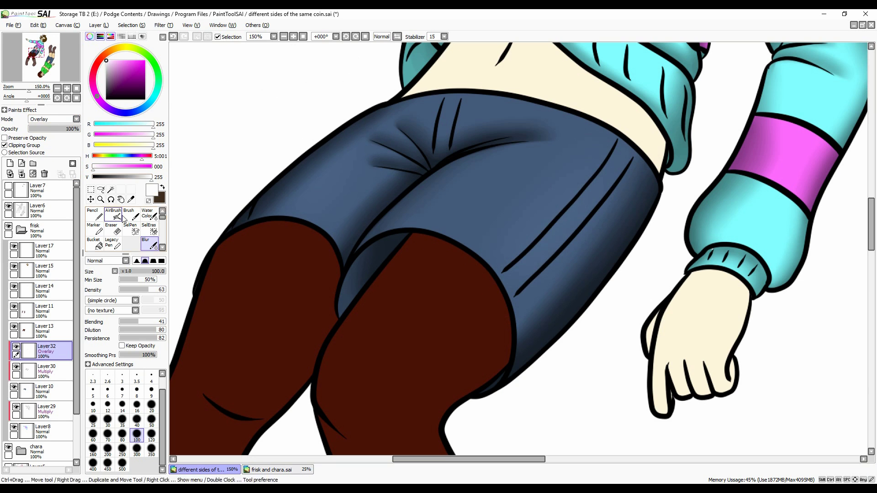
left_click(137, 434)
Step: Add a clipped Multiply layer above the dark red leggings and pick a mid grey (156) for the brush
left_click(129, 214)
left_click(10, 163)
left_click(75, 119)
left_click(46, 132)
left_click(106, 76)
Step: Shade the edges and knees of both dark red legs and soften the shadows with the size 62 Blur tool
left_click_drag(293, 242, 333, 283)
mouse_move(411, 238)
left_mouse_down()
mouse_move(485, 292)
mouse_move(503, 402)
left_mouse_up()
scroll(450, 251, "down", 5)
left_click_drag(475, 132, 403, 292)
key("b")
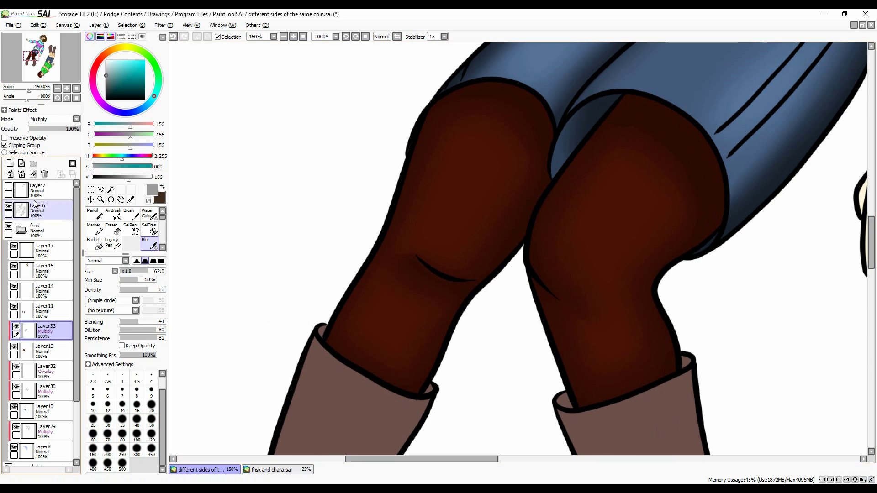
Step: Add a clipped Overlay layer above the leggings' shading and paint reddish-brown (172, 110, 100) highlights on both knees
left_click(10, 163)
left_click(52, 119)
left_click(38, 148)
left_click(320, 412, "alt")
left_click_drag(457, 215, 568, 255)
Step: Change the knee highlight layer to Screen mode at 35% opacity
left_click(53, 119)
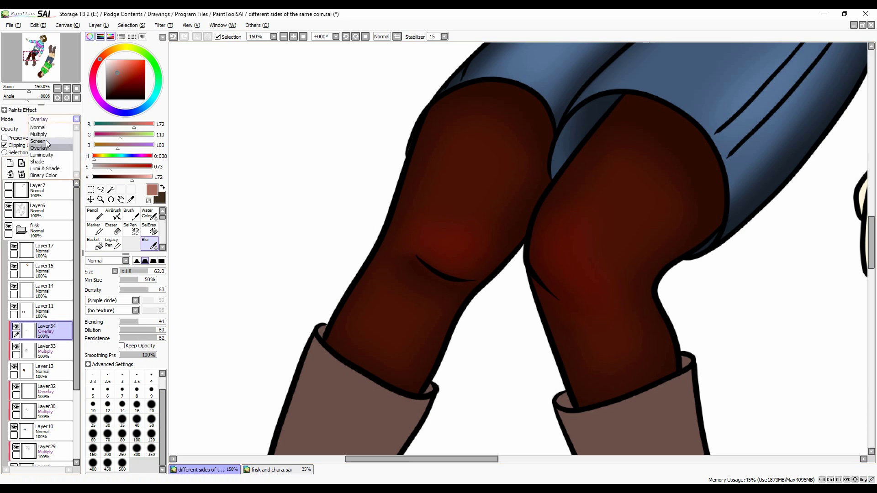
left_click(38, 142)
left_click_drag(78, 129, 47, 128)
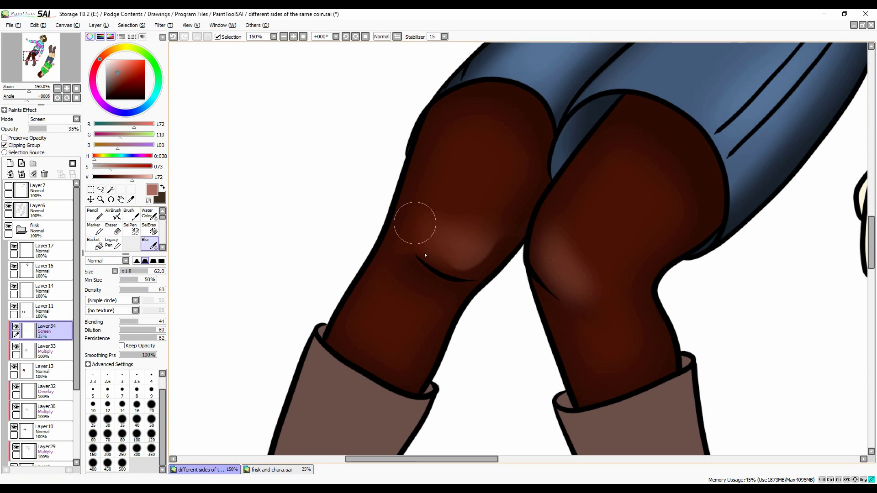
Step: Add a clipped Multiply layer above the brown boots' colour layer and prepare the shading colour
key("minus")
left_click(10, 163)
key("plus")
key("n")
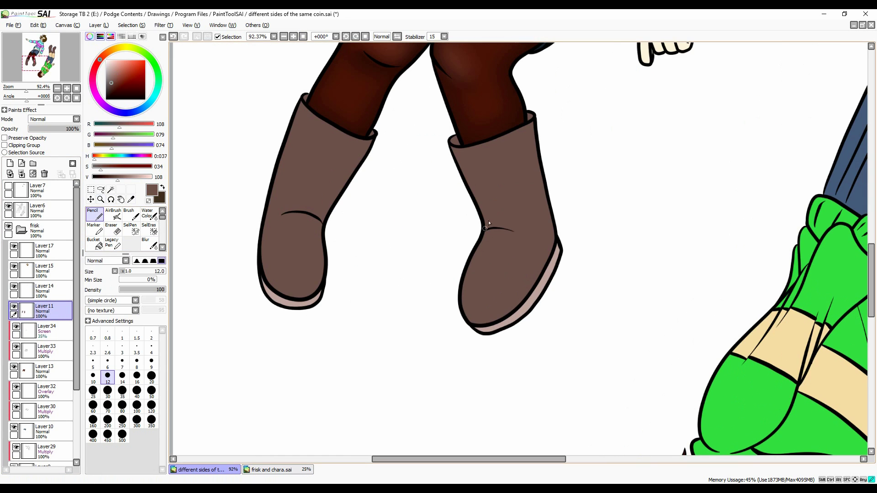
left_click(52, 119)
left_click(41, 148)
left_click(283, 171, "alt")
Step: Brush light grey (177) shadows at size 50 along both boots' edges and ankle creases, and blur them at size 62
key("b")
left_click_drag(274, 265, 288, 117)
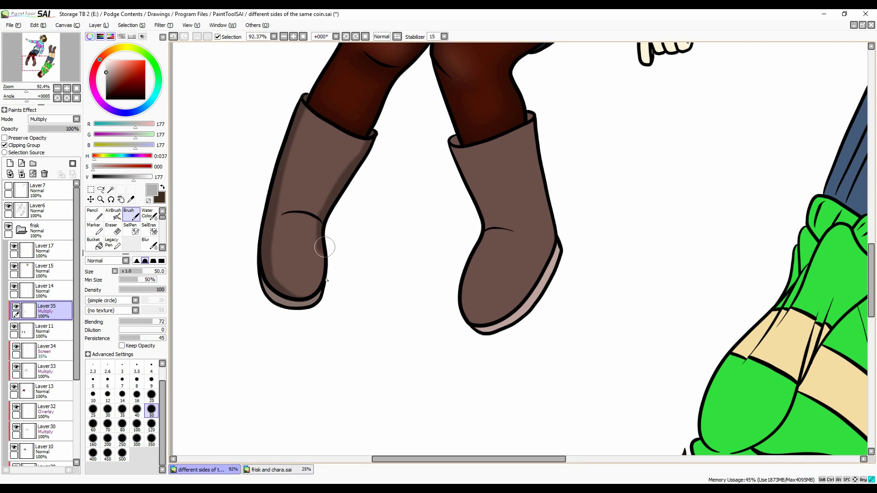
mouse_move(486, 184)
left_mouse_down()
mouse_move(484, 225)
mouse_move(516, 316)
left_mouse_up()
key("r")
left_click_drag(301, 109, 307, 220)
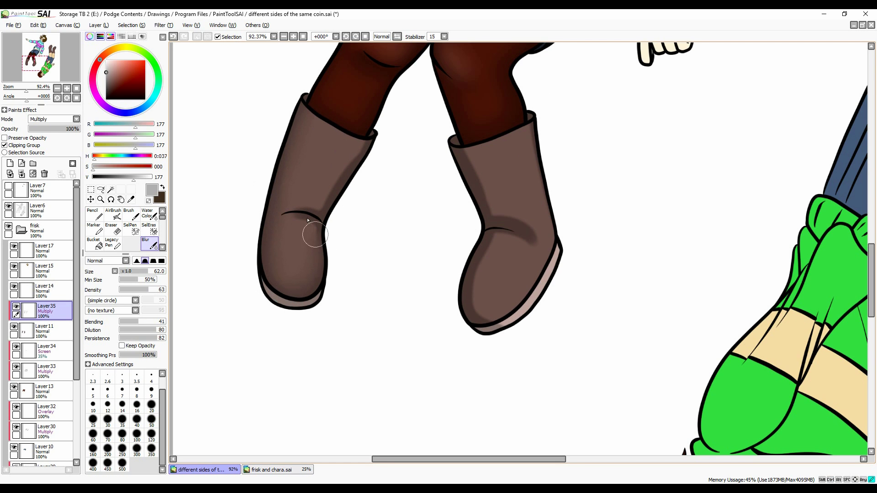
Step: Add darker grey (142) shadows at size 21 to the boots' edges and creases on another Multiply layer, and blur them
left_click(22, 163)
key("b")
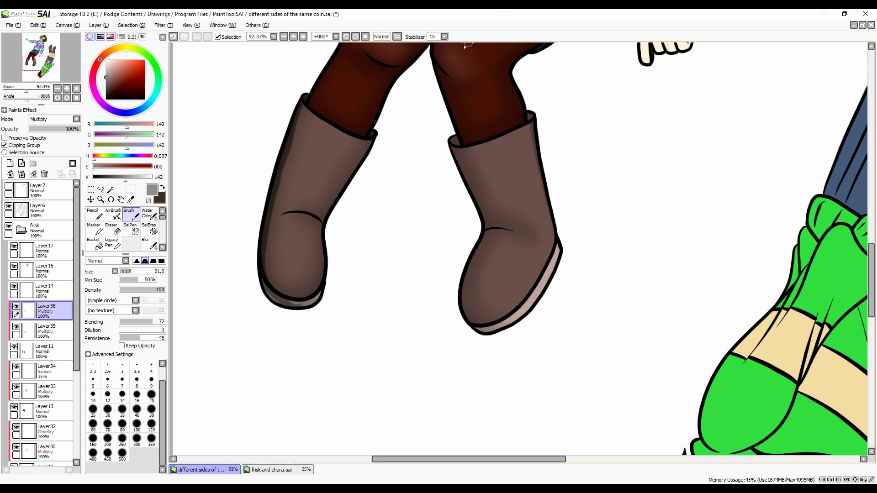
left_click(444, 37)
left_click(434, 146)
key("r")
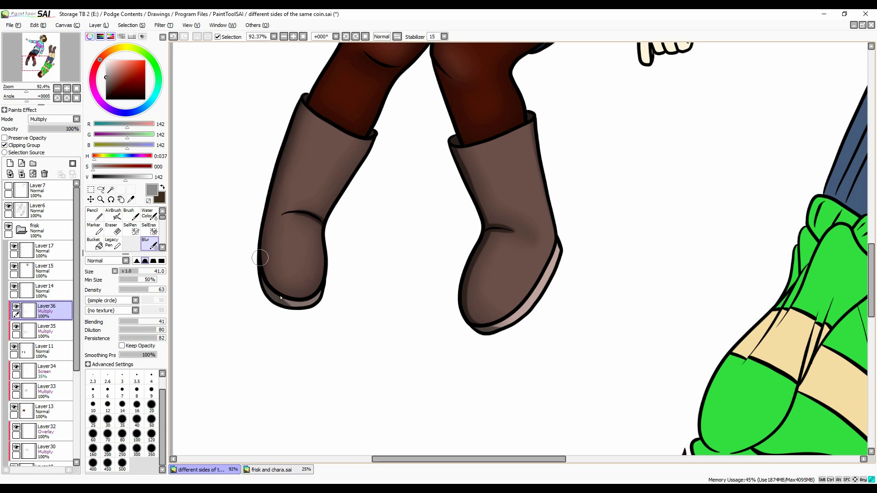
Step: Set the top boot layer to Overlay and airbrush light grey (204) highlights at size 100 on both boot toes
left_click(54, 119)
left_click(53, 147)
left_click(113, 214)
left_click_drag(288, 256, 300, 274)
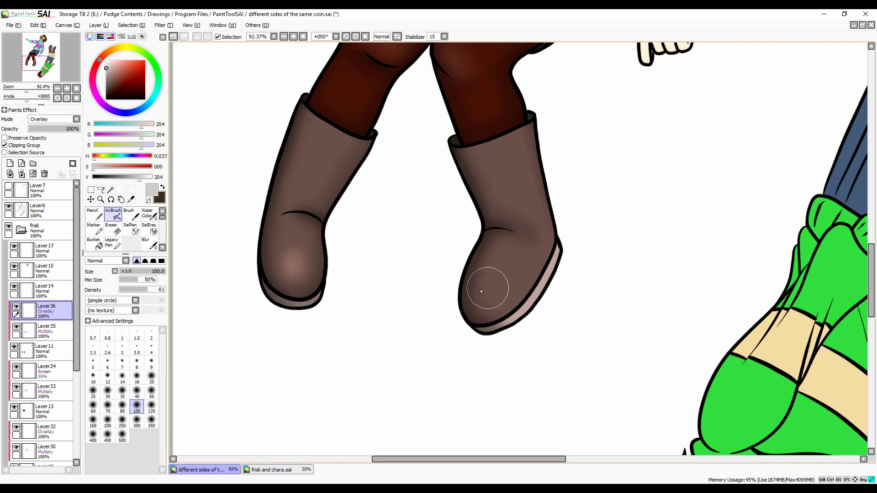
left_click_drag(480, 284, 487, 295)
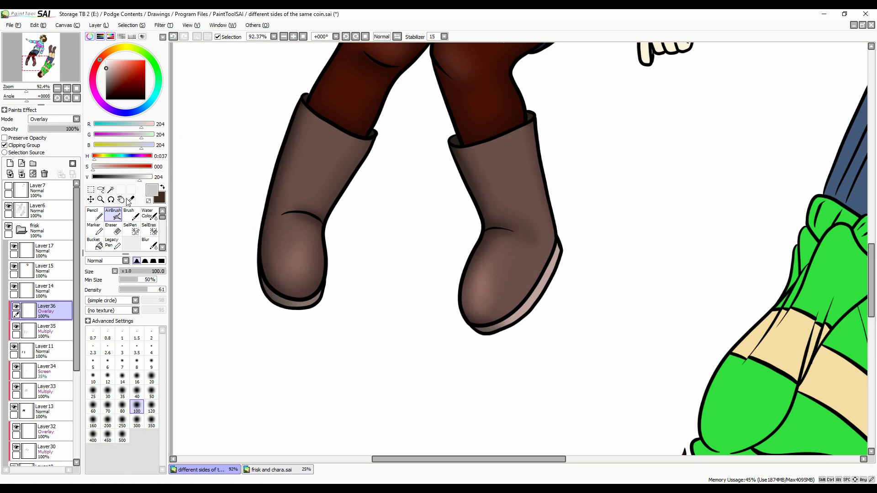
Step: Blur the light highlights on both boot toes and lower their Overlay layer to 75% opacity
key("r")
key("minus")
key("minus")
key("minus")
key("minus")
Step: Add a clipped Multiply layer above the skin colour and brush grey (144) shadows at size 46 under the sweater hem
left_click(16, 288)
left_click(10, 163)
key("b")
scroll(512, 174, "up", 6)
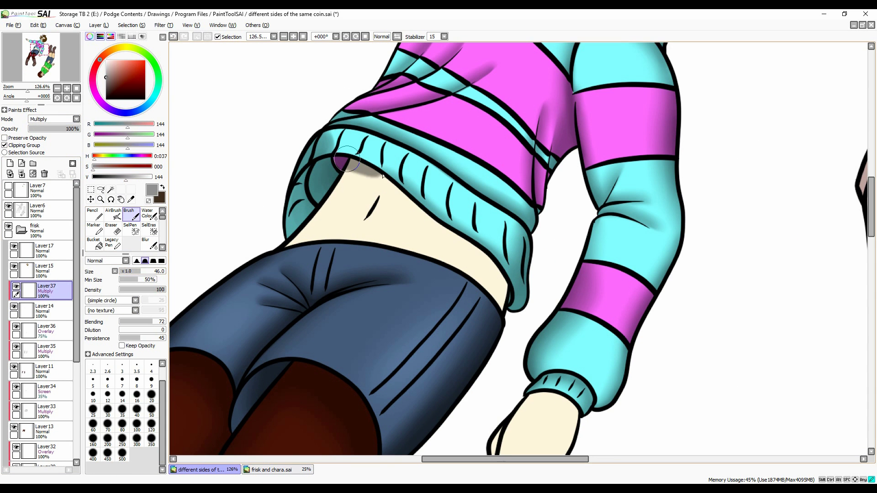
left_click_drag(457, 219, 324, 199)
left_click_drag(300, 227, 475, 279)
Step: Brush grey (144) shadows at size 46 along the lowered hand's edge and over the neck
scroll(525, 402, "down", 2)
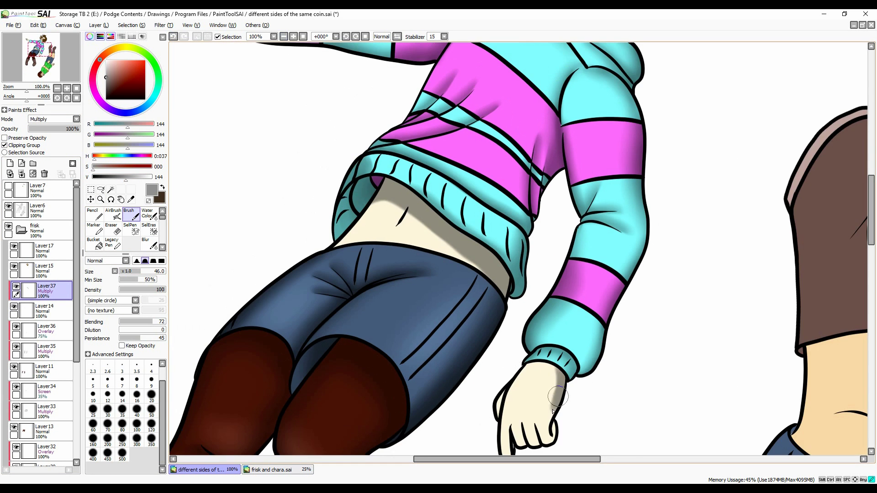
scroll(505, 348, "down", 3)
scroll(855, 225, "up", 5)
left_click_drag(560, 187, 566, 227)
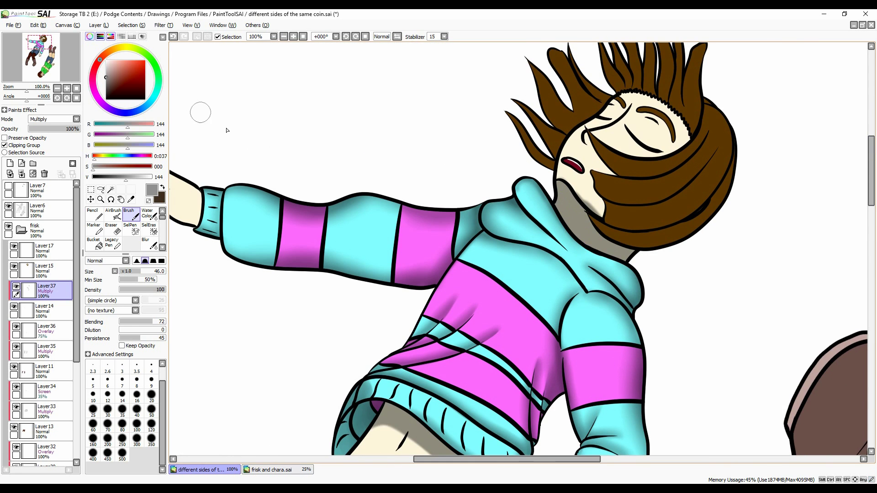
Step: Shade the outstretched hand's fingers and palm in grey and blur the shadows at size 28
scroll(314, 212, "left", 3)
scroll(244, 160, "up", 6)
left_click(149, 243)
left_click_drag(256, 131, 352, 183)
mouse_move(274, 160)
left_mouse_down()
mouse_move(366, 196)
mouse_move(388, 217)
left_mouse_up()
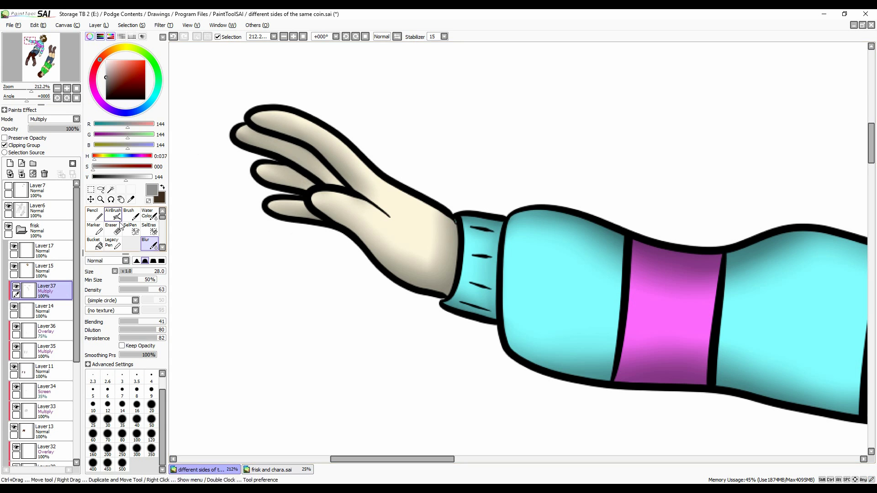
Step: Blur the grey shadows on the lowered hand at size 39
key("e")
key("b")
scroll(204, 123, "down", 5)
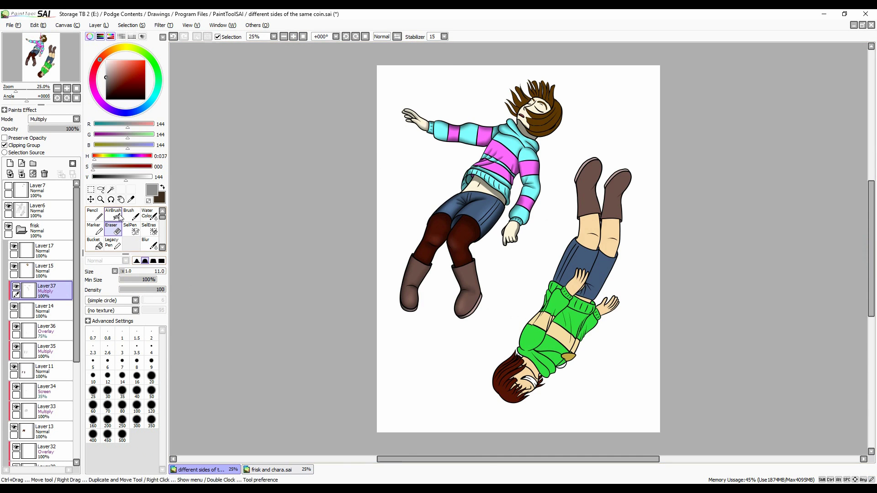
scroll(412, 229, "up", 4)
scroll(599, 316, "down", 3)
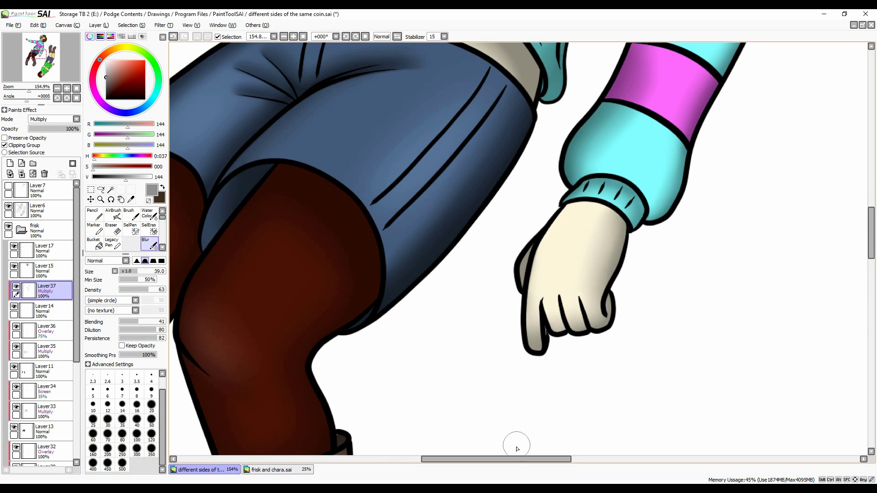
Step: Add soft grey shadows around the closed eyes on the face and set the skin shadow layer to Shade mode
key("b")
scroll(375, 131, "up", 5)
key("b")
mouse_move(327, 113)
left_mouse_down()
mouse_move(392, 73)
mouse_move(451, 112)
left_mouse_up()
key("b")
key("b")
scroll(447, 94, "down", 6)
left_click(53, 118)
left_click(46, 158)
left_click(59, 129)
Step: Add a clipped Multiply layer and brush red (255, 37, 0) blush at size 27 onto both cheeks
left_click(10, 163)
left_click(53, 119)
left_click(46, 137)
left_click(145, 61)
scroll(457, 206, "up", 5)
key("b")
scroll(457, 206, "down", 3)
left_click_drag(578, 153, 596, 165)
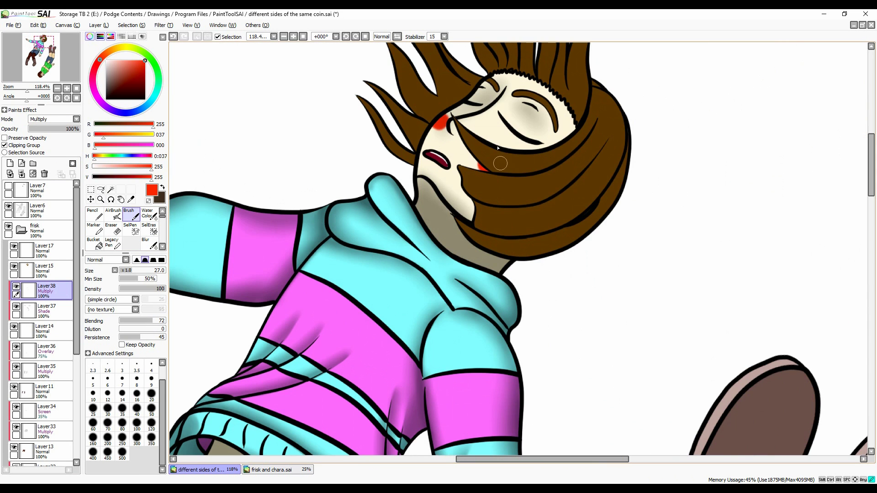
Step: Blur the red blush with its layer at 58% opacity, and airbrush skin highlights on a clipped Screen layer
left_click(145, 242)
scroll(495, 181, "down", 5)
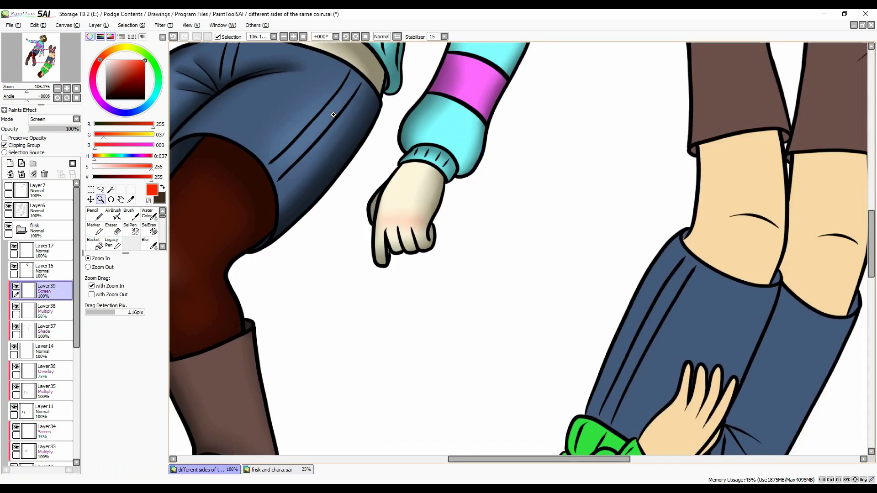
left_click(333, 115)
key("a")
left_click_drag(462, 186, 400, 167)
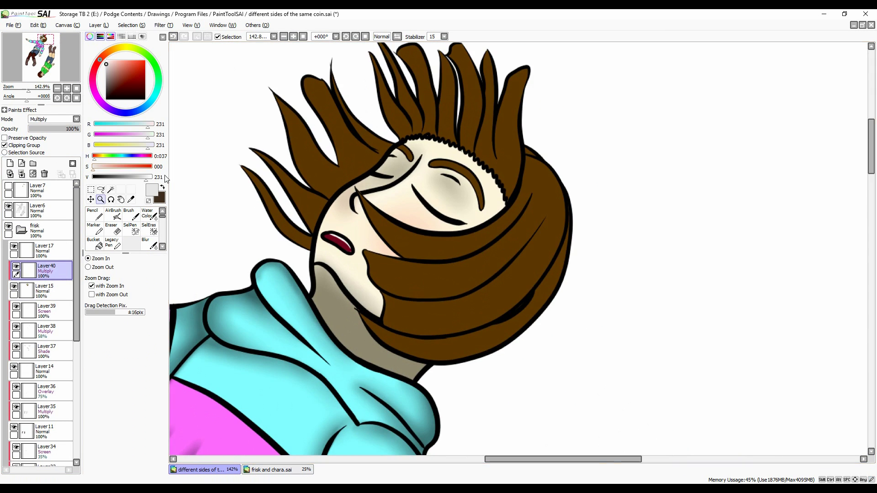
Step: Brush grey (160) strand shadows over the brown hair on a clipped Multiply layer with the Bristle brush at size 47
key("b")
mouse_move(535, 174)
left_mouse_down()
mouse_move(535, 227)
mouse_move(517, 298)
left_mouse_up()
mouse_move(540, 226)
left_mouse_down()
mouse_move(562, 265)
mouse_move(388, 393)
left_mouse_up()
left_click_drag(393, 238, 329, 147)
left_click_drag(356, 228, 279, 132)
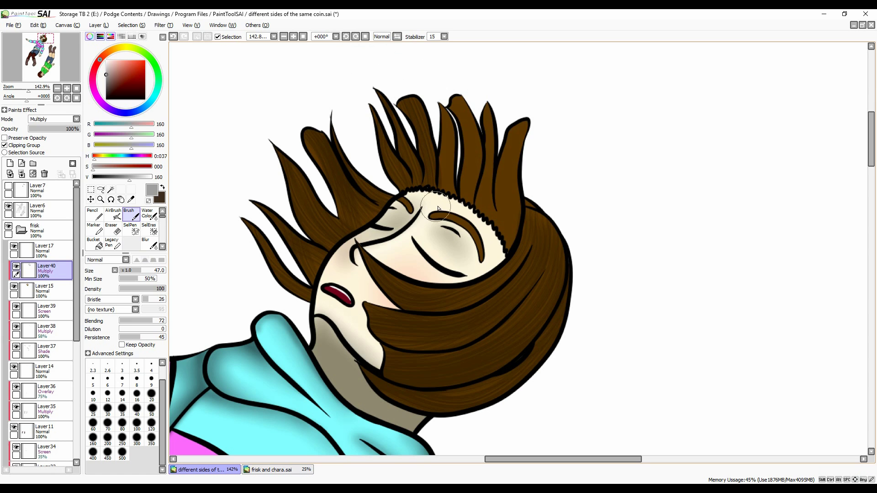
left_click_drag(438, 208, 475, 101)
left_click_drag(507, 237, 525, 124)
Step: Add another clipped Multiply layer and brush darker grey (106) Bristle strands at size 33 along the lower hair
left_click(127, 179)
key("ctrl+shift+n")
mouse_move(520, 277)
left_mouse_down()
mouse_move(542, 215)
mouse_move(439, 393)
left_mouse_up()
left_click_drag(530, 206, 463, 285)
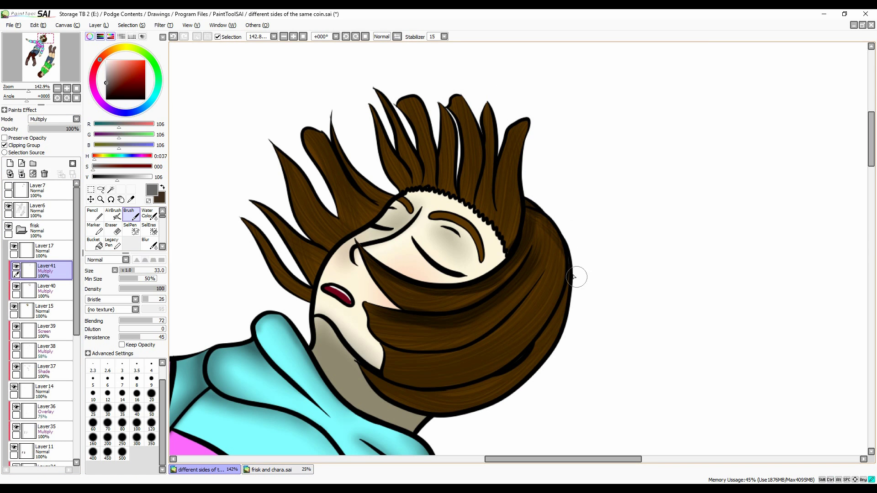
left_click_drag(552, 271, 393, 365)
left_click_drag(569, 283, 368, 402)
Step: Brush dark grey (106) strands at size 33 into the hair spikes and blur the strands at size 50
left_click_drag(375, 226, 304, 130)
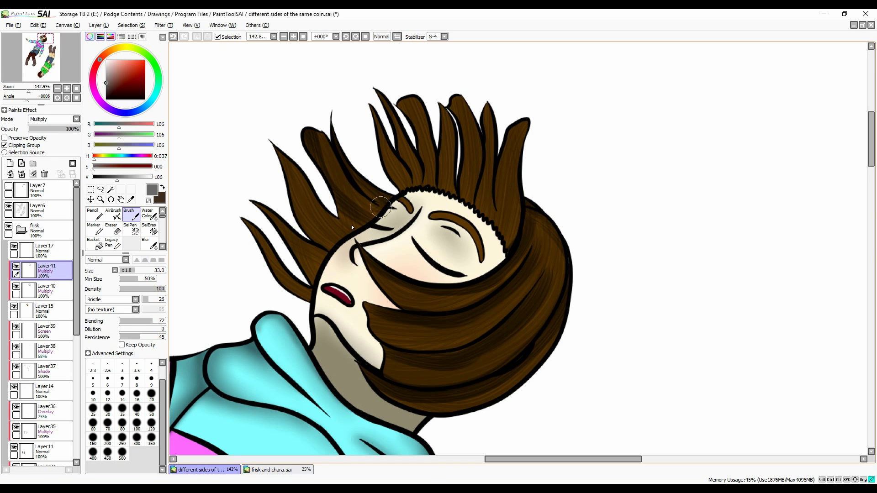
left_click_drag(381, 208, 292, 155)
left_click_drag(448, 192, 439, 114)
left_click_drag(517, 228, 511, 128)
left_click_drag(411, 183, 389, 105)
key("r")
left_click(152, 418)
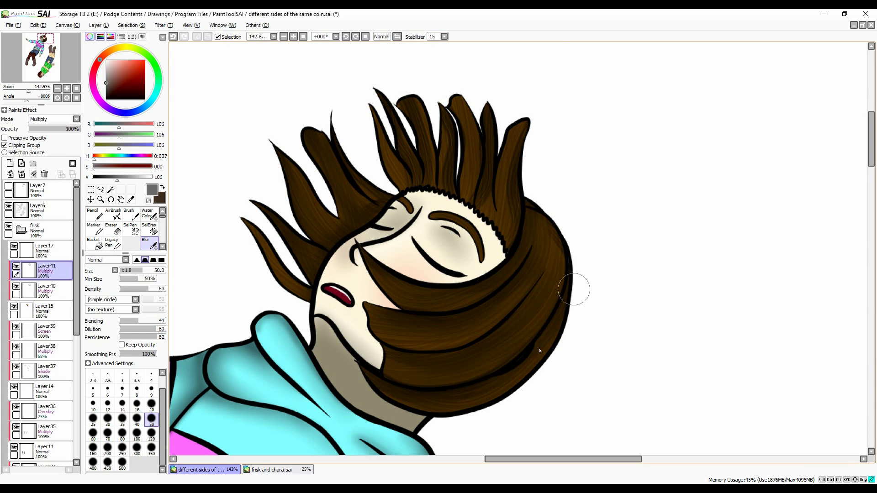
Step: Add a clipped Screen layer and brush light grey (194) Bristle highlight strands at size 33 across the hair and spikes
left_click(11, 163)
left_click(131, 214)
left_click(445, 36)
left_click(437, 191)
key("ctrl+z")
left_click_drag(544, 244, 388, 336)
left_click_drag(521, 219, 507, 128)
left_click_drag(347, 242, 293, 169)
left_click_drag(470, 192, 466, 114)
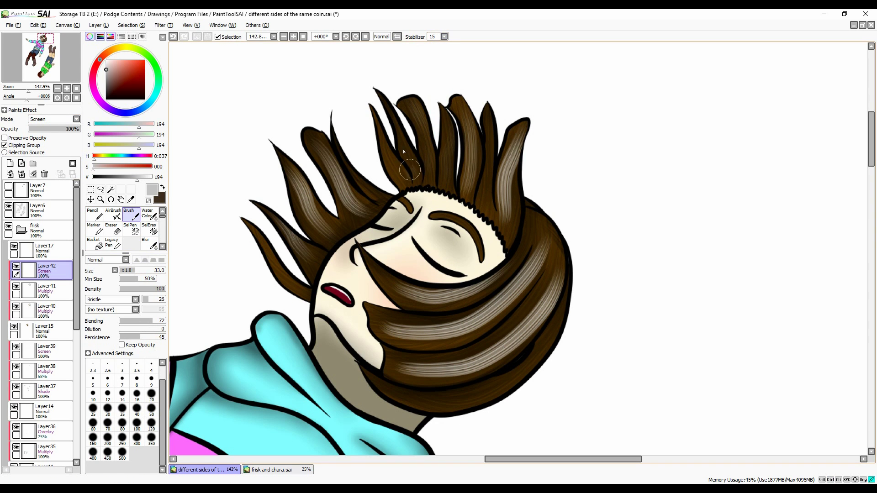
left_click_drag(416, 183, 388, 128)
Step: Try to blur the hair's highlight strands, and undo the last strokes
key("r")
left_click_drag(336, 183, 310, 228)
left_click_drag(539, 247, 397, 315)
left_click_drag(549, 274, 393, 347)
key("ctrl+z")
key("ctrl+z")
key("ctrl+z")
Step: Switch the hair highlights to Overlay, then brush light (232) strands at size 33 on another Overlay layer and blur them at size 50
scroll(61, 120, "down", 1)
left_click(10, 163)
left_click(54, 119)
left_click(45, 149)
left_click(131, 214)
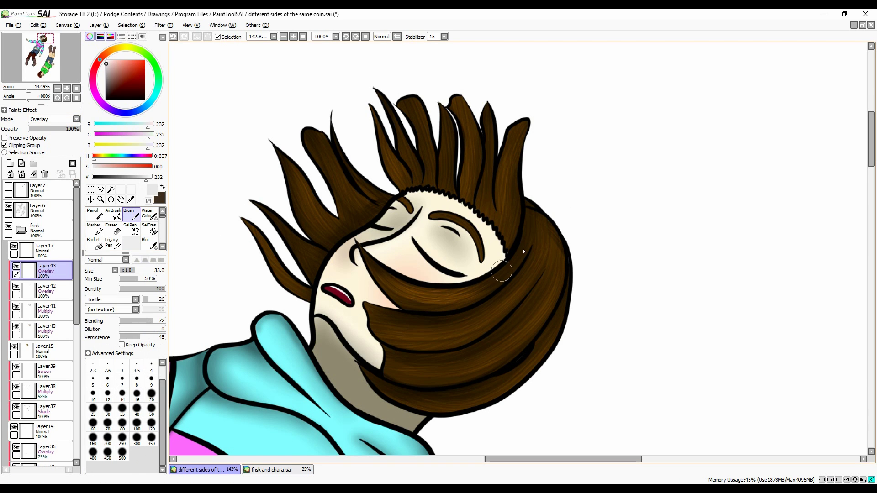
left_click_drag(530, 260, 553, 299)
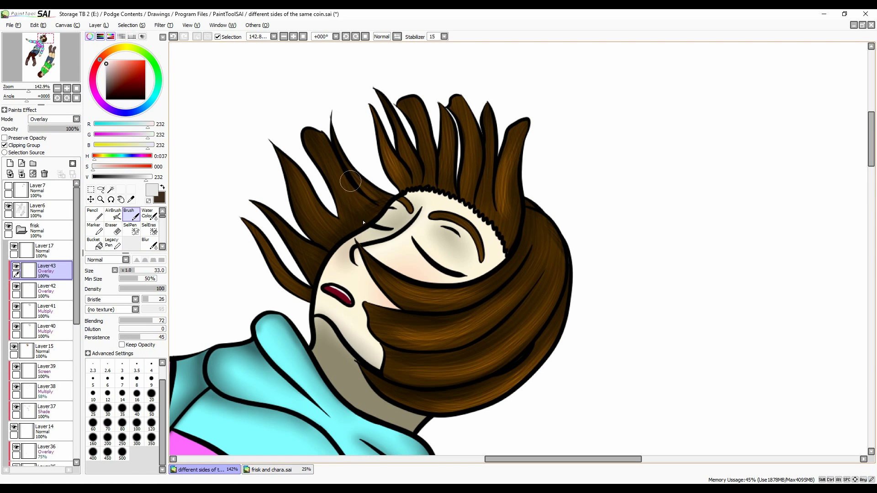
key("r")
left_click_drag(78, 129, 71, 132)
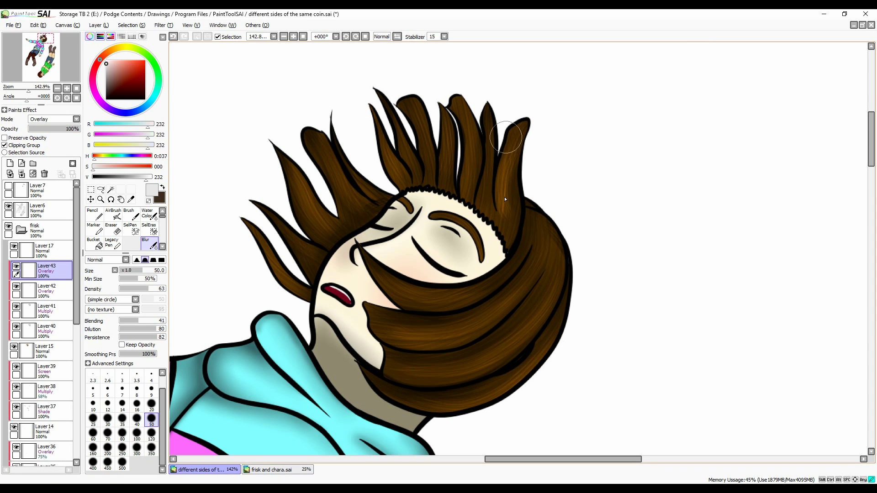
Step: Hide the grey skin shadows and brush a tan (192, 166, 100) neck shadow at size 33 on a new clipped Multiply layer
left_click(101, 200)
left_click_drag(525, 85, 649, 151)
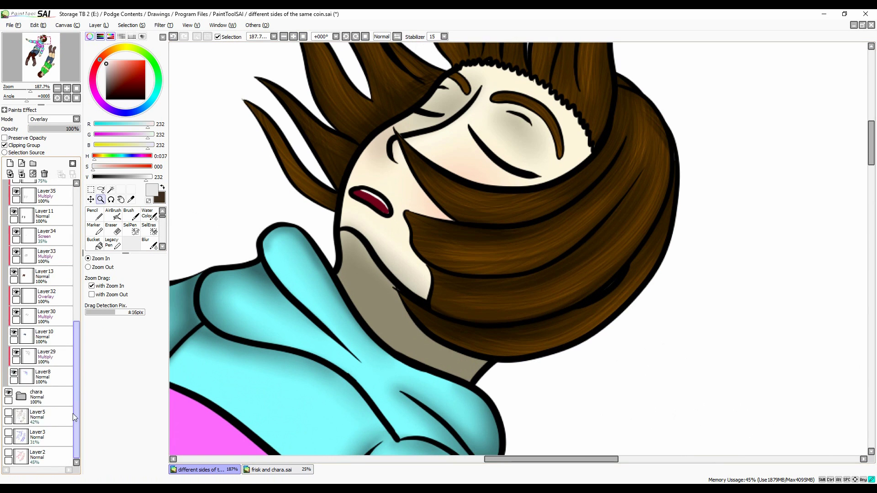
left_click(10, 163)
scroll(41, 320, "down", 3)
left_click(16, 279)
left_click(116, 48)
left_click(120, 70)
left_click(131, 214)
left_click_drag(348, 235, 388, 288)
left_click(54, 119)
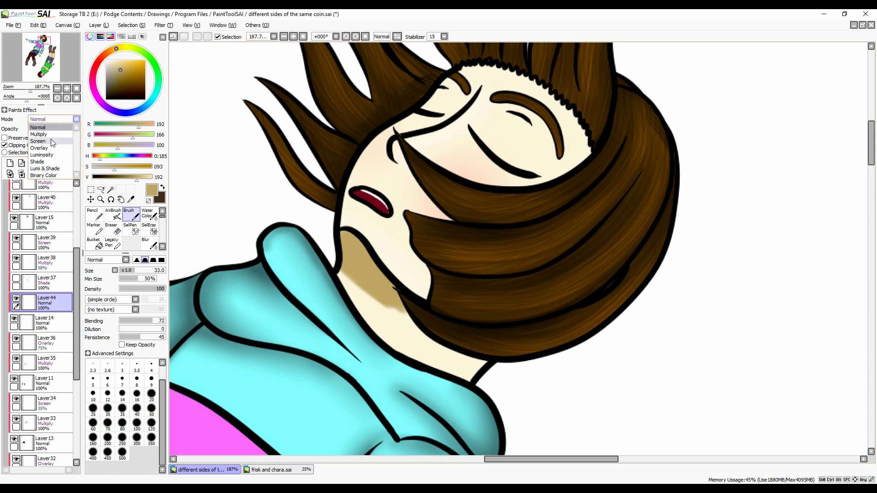
left_click(46, 133)
Step: Brush tan shadows over the rest of the neck and around the face, and blur them at size 38
left_click_drag(457, 375, 361, 241)
left_click_drag(548, 137, 448, 219)
left_click_drag(411, 283, 503, 106)
left_click_drag(525, 137, 361, 183)
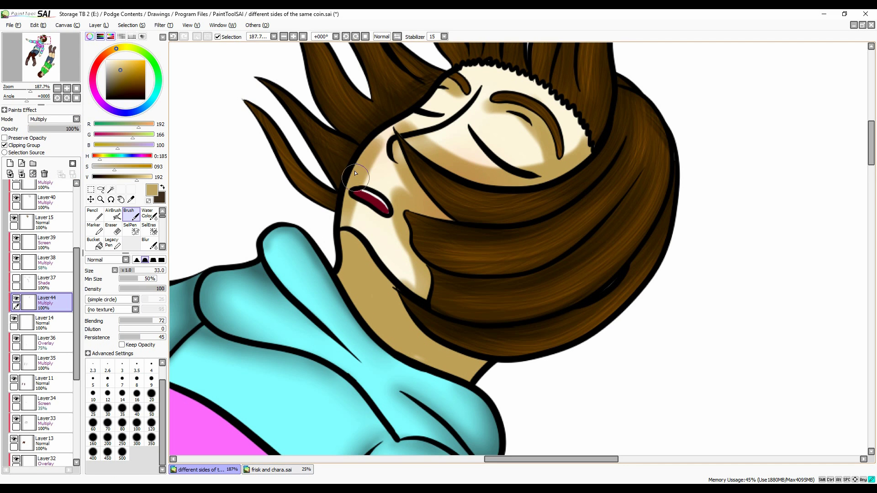
left_click_drag(388, 137, 494, 69)
key("r")
left_click_drag(425, 111, 402, 238)
left_click_drag(439, 151, 552, 177)
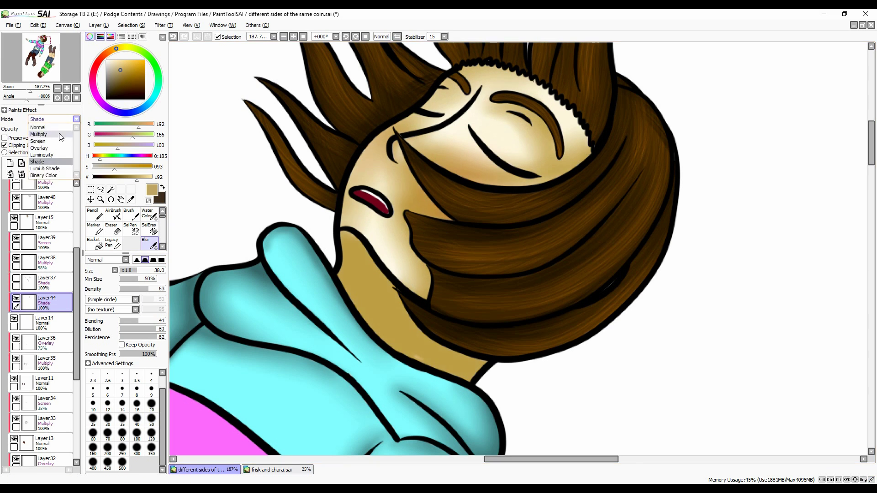
Step: Set the tan shadow layer to Multiply at 55% opacity, and add blurred tan shadows to the midriff and lowered hand
left_click(59, 135)
left_click(303, 37)
key("b")
scroll(511, 236, "up", 5)
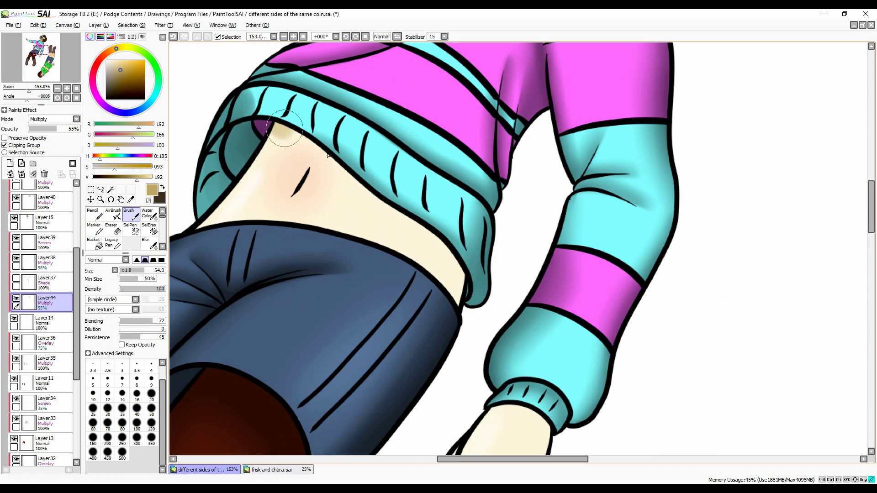
scroll(502, 274, "down", 3)
left_click_drag(517, 240, 461, 247)
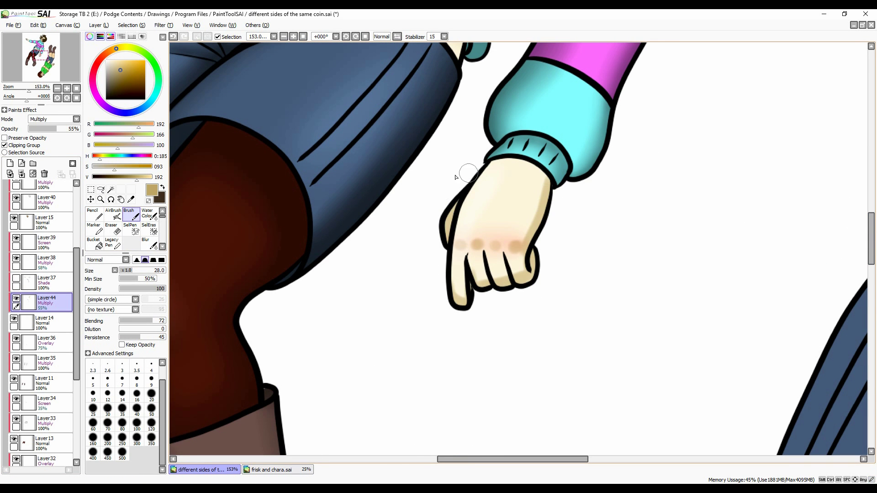
key("r")
left_click_drag(521, 237, 480, 250)
Step: Show the grey skin shadow layer again and set it to Multiply at 45% opacity
left_click(64, 120)
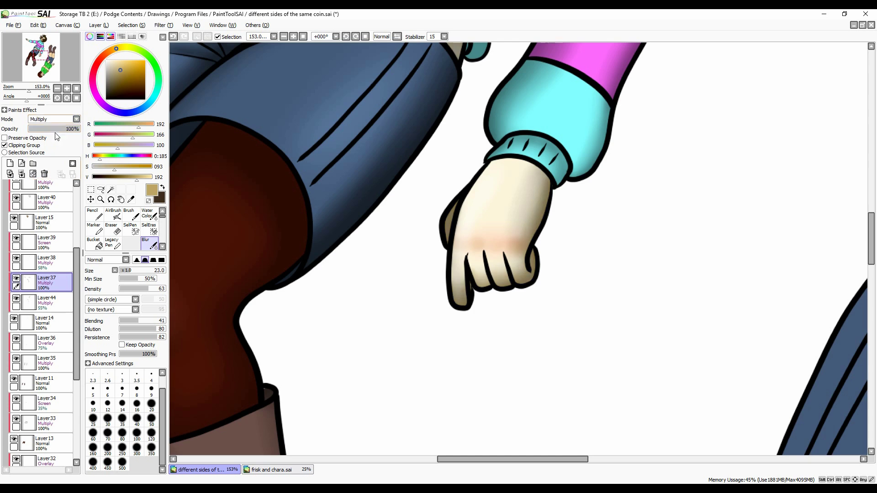
left_click(50, 161)
key("ctrl+0")
key("ctrl+z")
scroll(414, 118, "up", 10)
mouse_move(274, 137)
left_mouse_down()
mouse_move(345, 248)
mouse_move(297, 128)
mouse_move(250, 204)
mouse_move(485, 316)
left_mouse_up()
key("ctrl+0")
Step: Adjust the blending mode and opacity of the skin's blush layer, and select the Screen layer above it
left_click(45, 260)
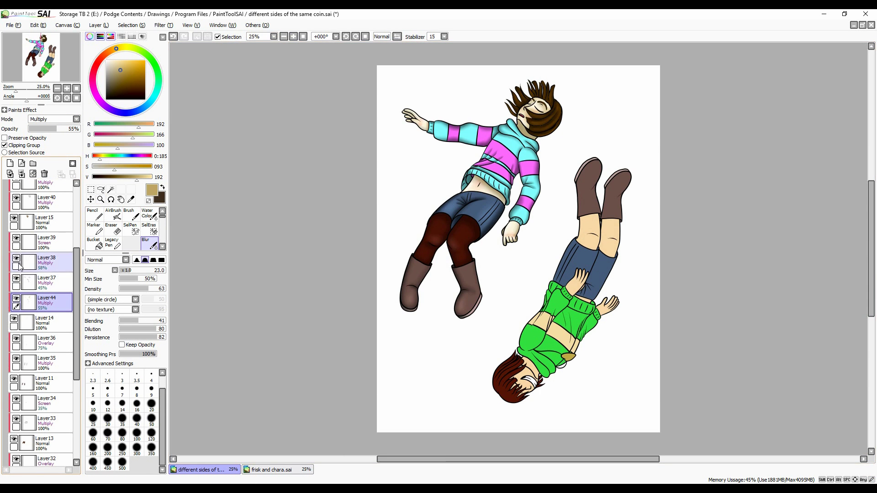
left_click(53, 119)
left_click(50, 146)
left_click_drag(58, 129, 80, 129)
left_click(46, 240)
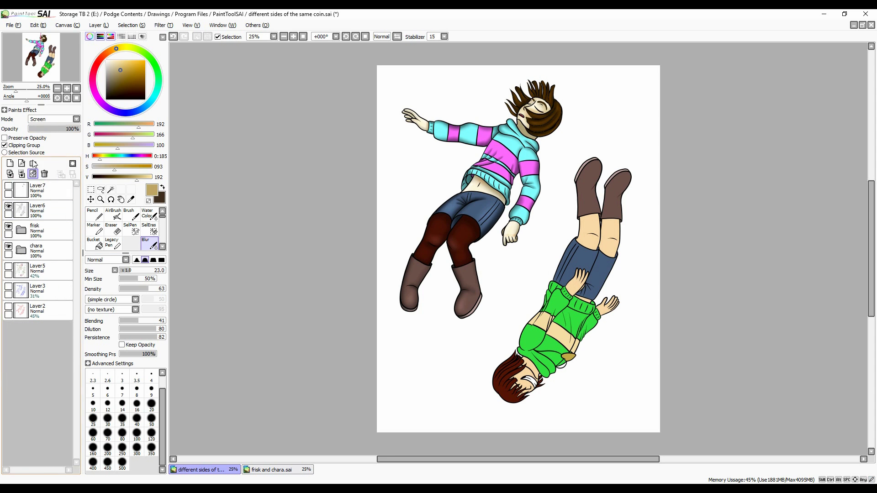
Step: Rotate the canvas view 180° and add a clipped Multiply layer above the lower figure's green sweater colour layer
key("End")
scroll(503, 228, "up", 3)
left_click(113, 214)
left_click(46, 397)
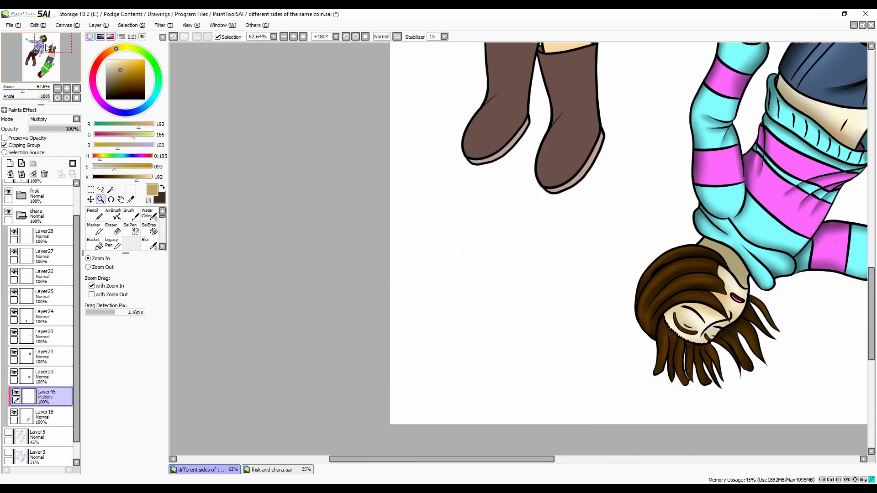
left_click_drag(502, 183, 503, 320)
Step: Brush grey (153) shadows at sizes 44 and 26 on the green sweater's sleeves, hood and folds, and blur them at size 46
left_click(131, 214)
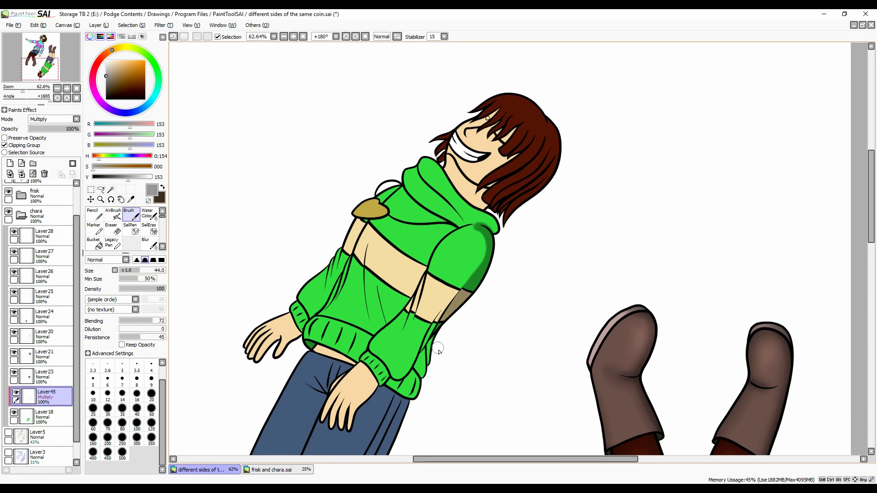
scroll(320, 247, "up", 2)
key("bracketleft")
key("bracketleft")
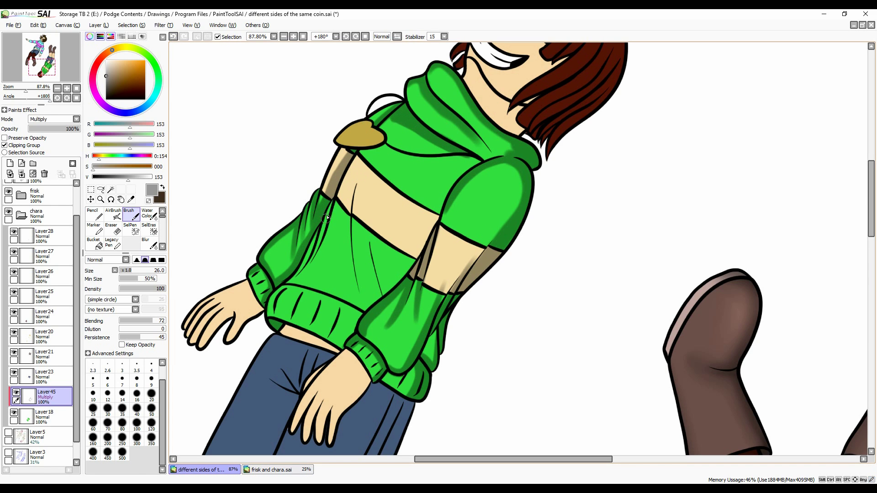
left_click(148, 243)
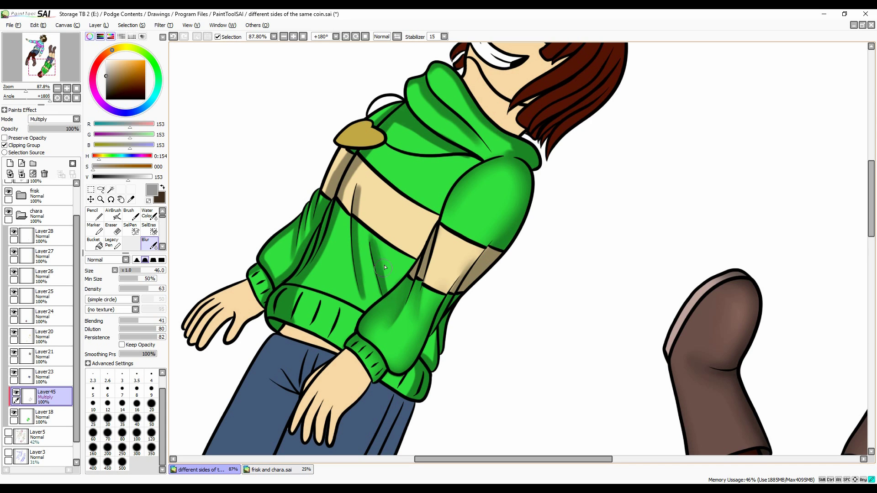
left_click_drag(385, 268, 361, 192)
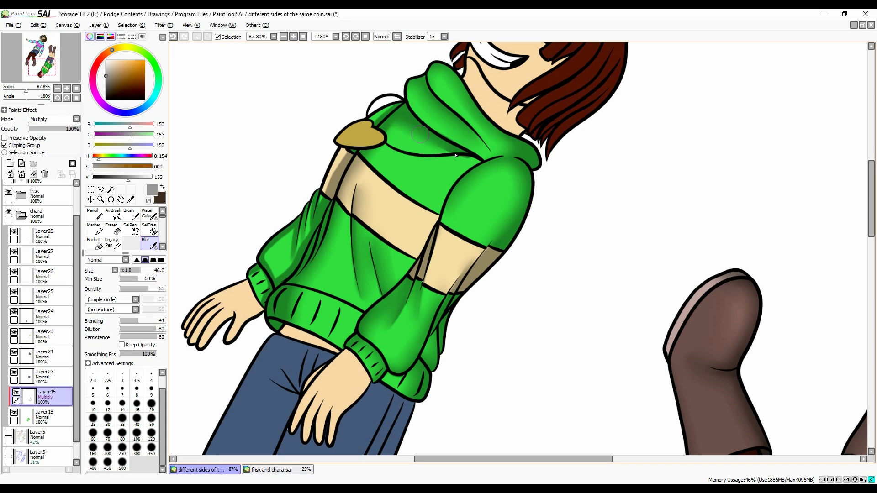
Step: Add a second clipped Multiply layer and brush darker grey (118) fold shadows at size 20 on the green sweater, and blur them
left_click(10, 173)
key("b")
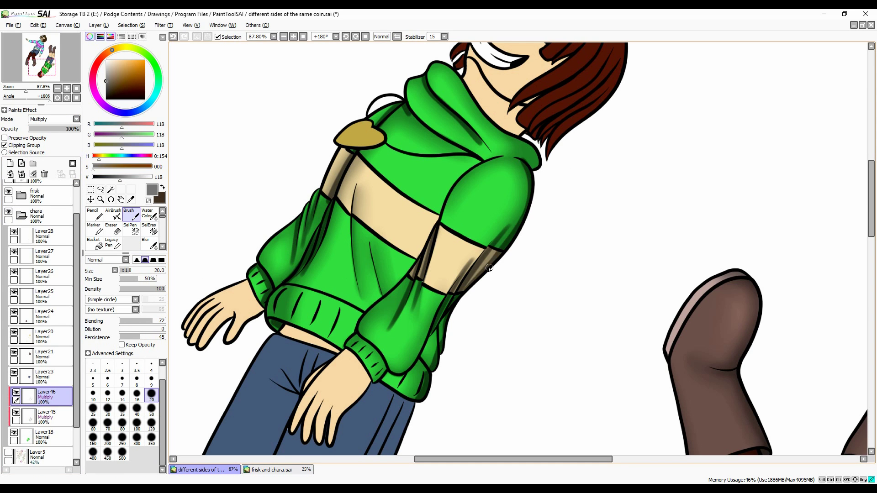
left_click_drag(365, 297, 383, 242)
key("b")
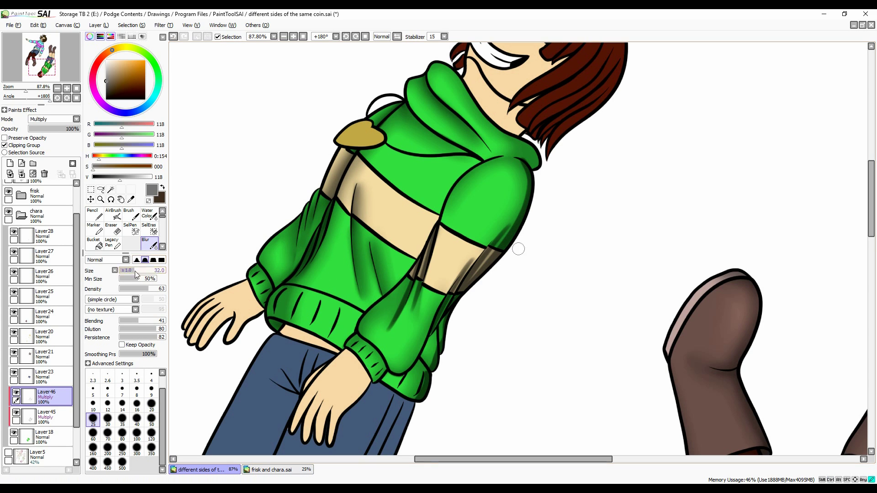
Step: Hide the green sweater's Multiply shadows and pencil in gaps along the sleeve folds with the base colours at size 12
scroll(412, 339, "up", 5)
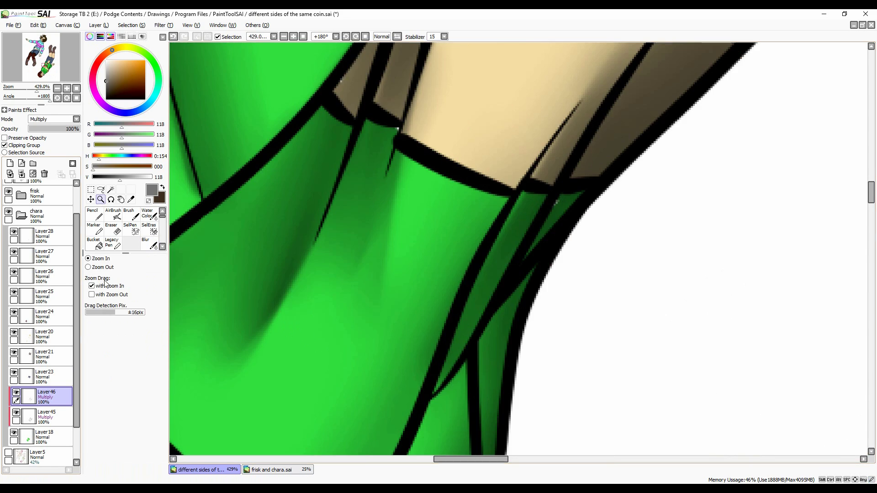
scroll(434, 274, "down", 8)
scroll(454, 221, "up", 3)
scroll(454, 221, "up", 5)
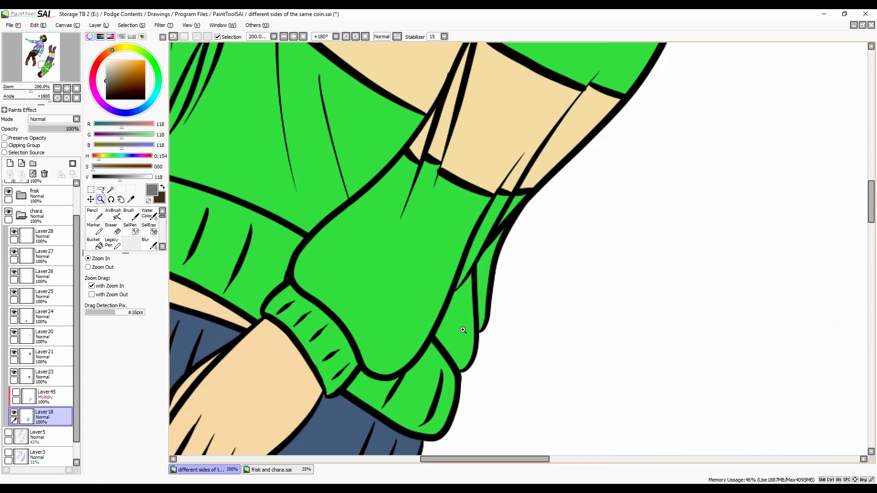
key("n")
scroll(464, 405, "down", 1)
left_click(284, 36)
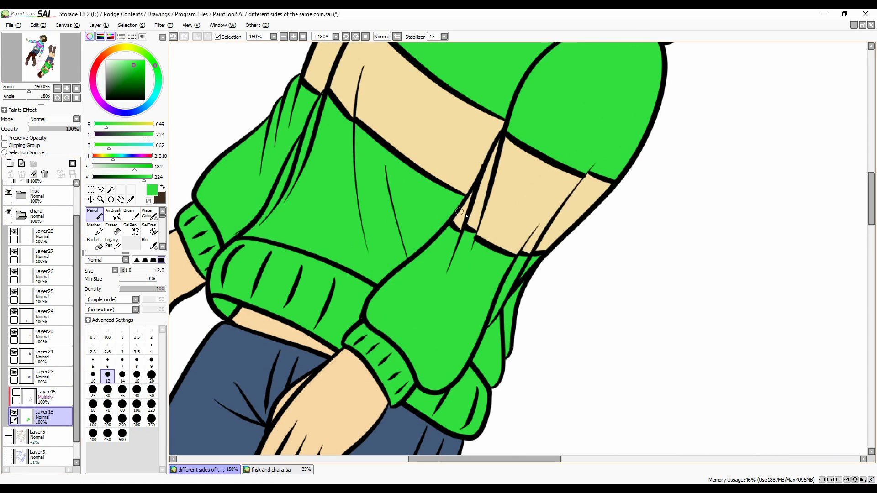
left_click(284, 37)
key("ctrl+y")
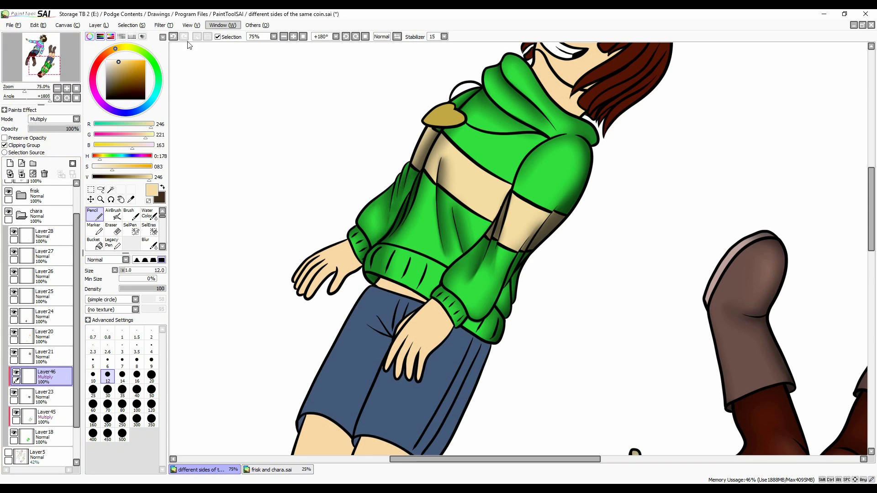
Step: Brush grey (93) shadows at size 43 on the blue shorts using a clipped Multiply layer, and blur them at size 58
scroll(456, 228, "down", 3)
key("b")
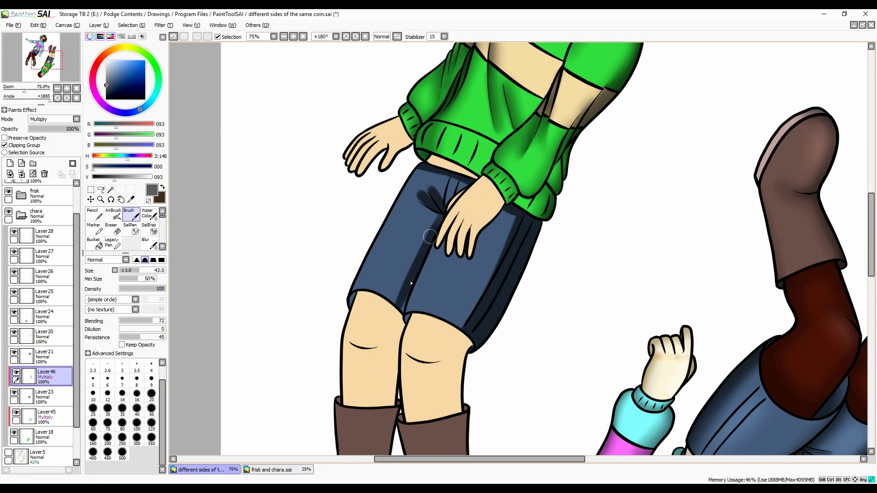
key("v")
left_click_drag(506, 233, 428, 180)
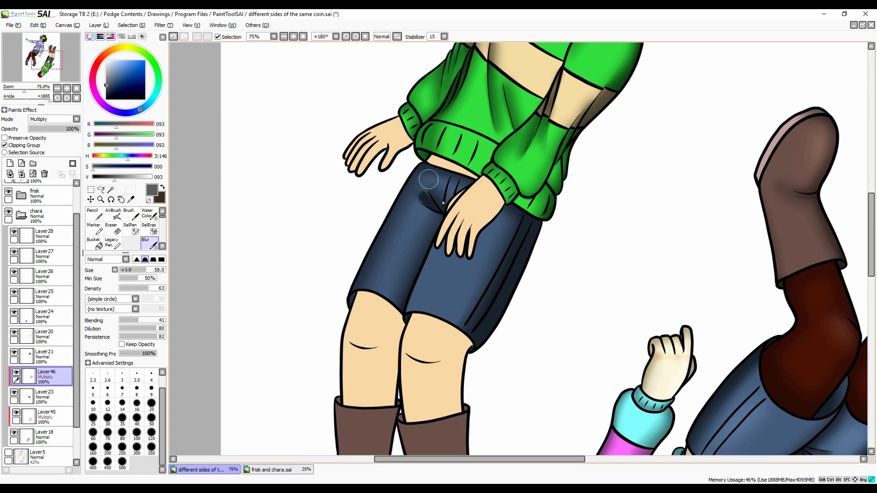
Step: Lower the shorts' shadow layer to 65% opacity, then brush and blur darker grey (76) shadows on a second clipped Multiply layer
left_click_drag(60, 127, 44, 128)
left_click(10, 163)
key("b")
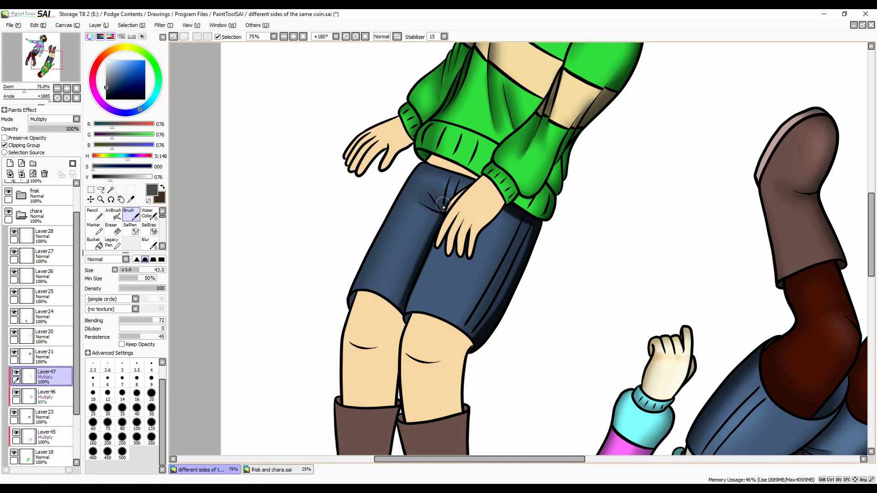
key("v")
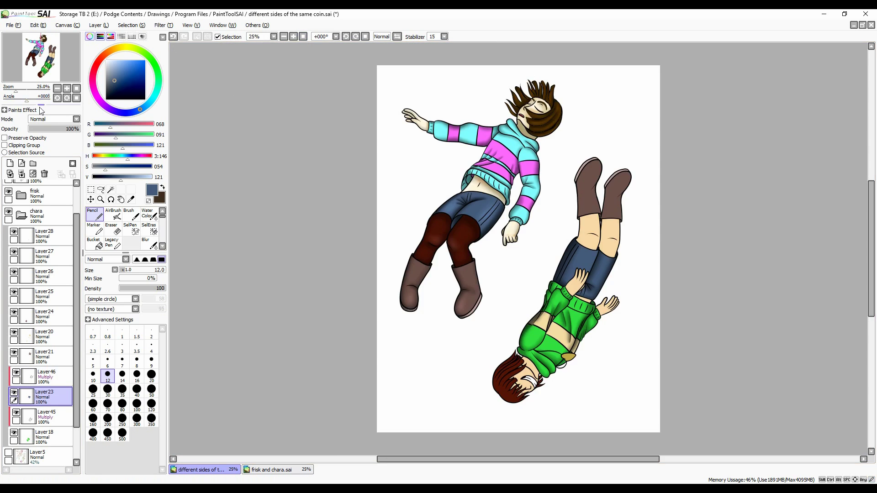
Step: Paint light blue (201, 225, 255) highlights down both legs of the shorts on a new clipped Overlay layer
left_click(603, 306)
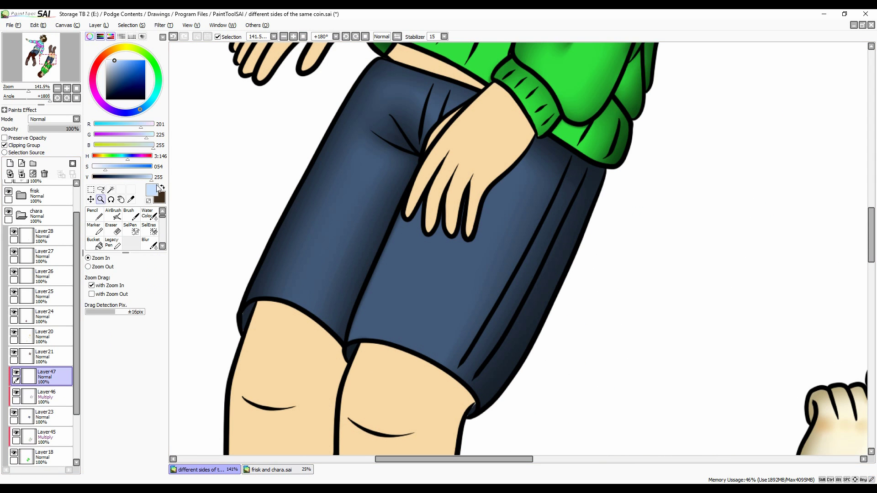
left_click_drag(452, 206, 438, 327)
left_click_drag(411, 219, 429, 314)
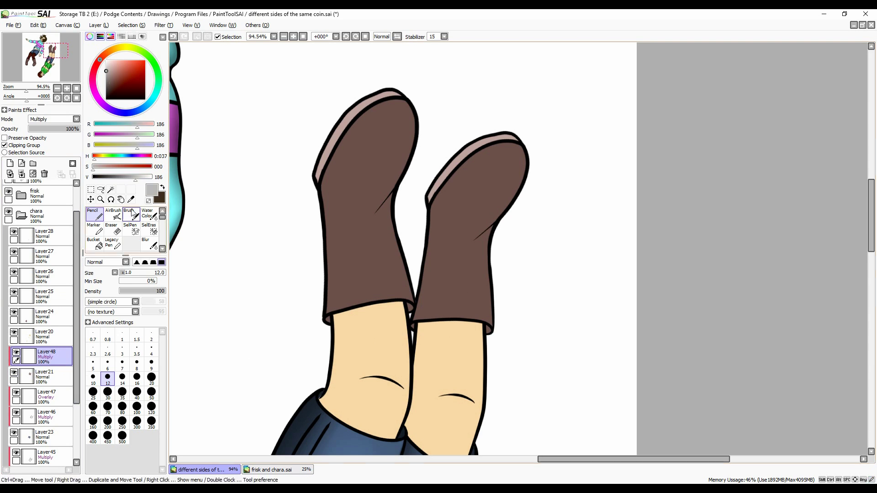
Step: Brush grey (186) shadows at size 27 along the edges and creases of both brown boots on a clipped Multiply layer
left_click_drag(397, 105, 375, 213)
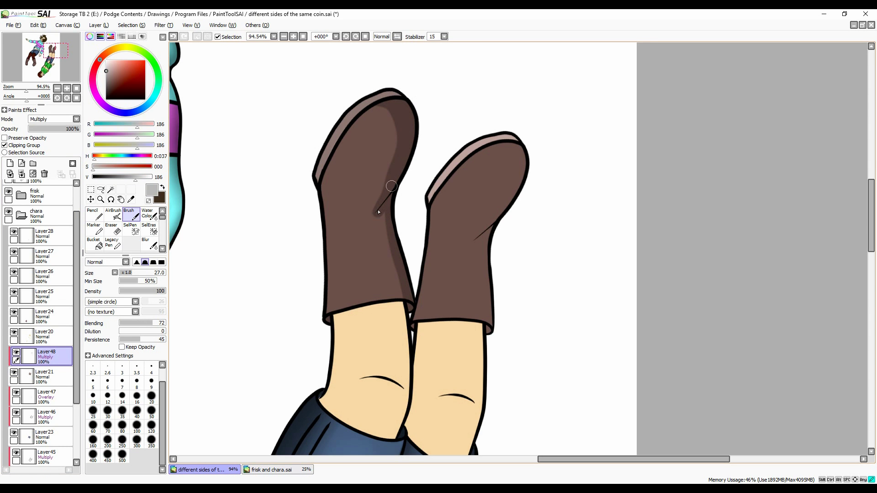
left_click_drag(521, 160, 522, 157)
key("b")
left_click_drag(384, 278, 470, 294)
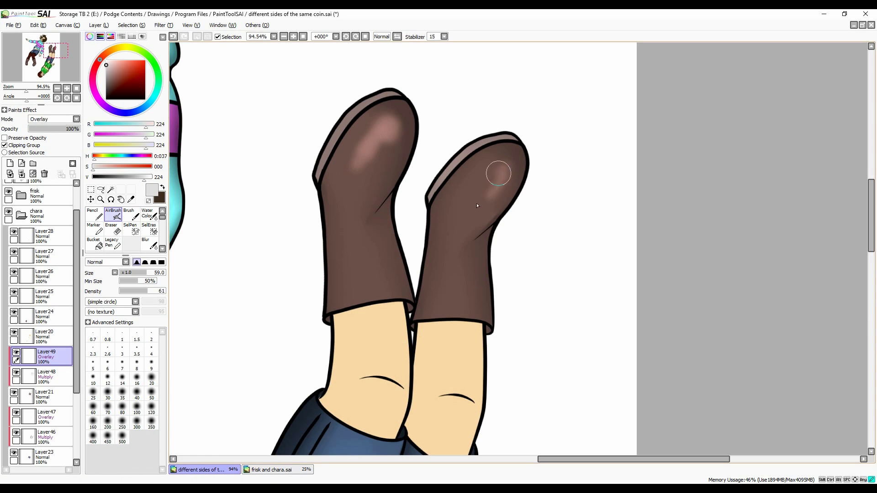
Step: Airbrush light grey (224) highlights at size 59 on the boots using a clipped Overlay layer, and blur them at size 78
left_click_drag(477, 205, 493, 173)
key("b")
key("ctrl+minus")
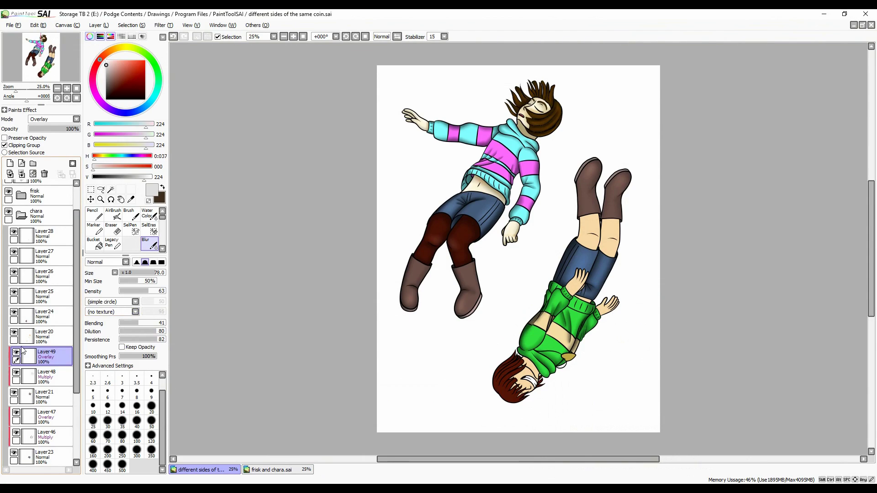
Step: Add a clipped Multiply layer above the lower figure's skin and brush tan (210, 177, 127) shadows on the hands at size 14
left_click(10, 174)
scroll(503, 251, "up", 5)
left_click(129, 215)
mouse_move(319, 260)
left_mouse_down()
mouse_move(393, 308)
mouse_move(402, 270)
mouse_move(435, 244)
mouse_move(468, 290)
left_mouse_up()
key("bracketleft")
key("bracketleft")
key("bracketleft")
key("bracketleft")
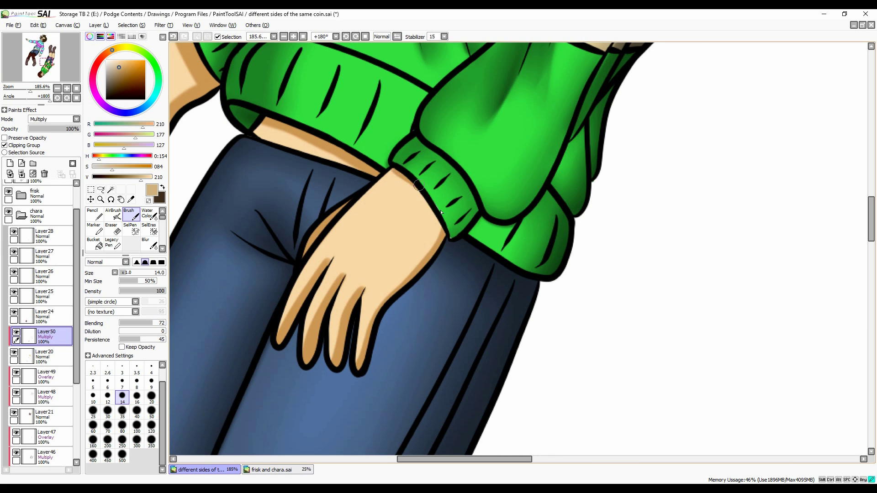
Step: Blur the tan shadows along the fingers and back of the lower figure's hand
left_click(150, 244)
left_click_drag(365, 292, 361, 347)
left_click_drag(339, 283, 320, 338)
mouse_move(319, 274)
left_mouse_down()
mouse_move(297, 319)
mouse_move(345, 211)
left_mouse_up()
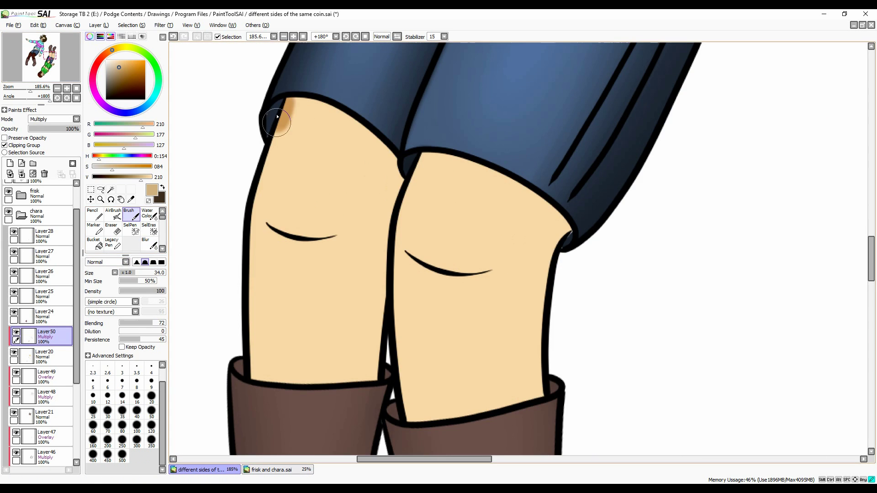
Step: Brush tan shadows at size 34 around the knees and bare legs, and blur them at size 56
left_click_drag(411, 156, 493, 293)
mouse_move(384, 183)
left_mouse_down()
mouse_move(274, 259)
mouse_move(438, 435)
left_mouse_up()
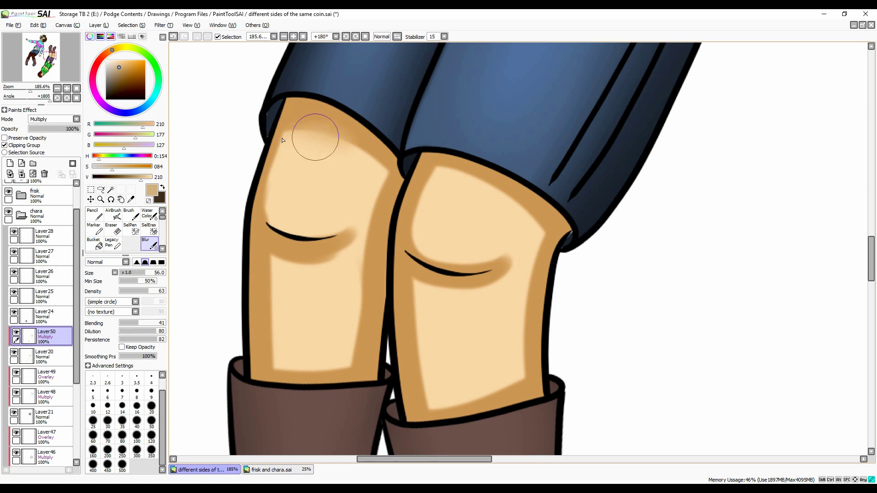
mouse_move(313, 133)
left_mouse_down()
mouse_move(313, 266)
mouse_move(418, 299)
mouse_move(529, 377)
left_mouse_up()
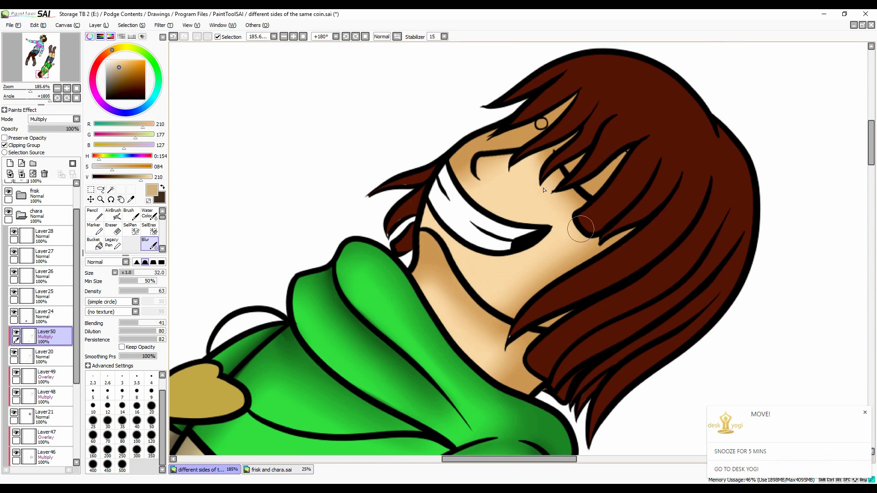
Step: Brush darker brown (164, 131, 82) shadows at size 20 along the bare legs and under the knees on a second clipped Multiply layer
left_click(302, 36)
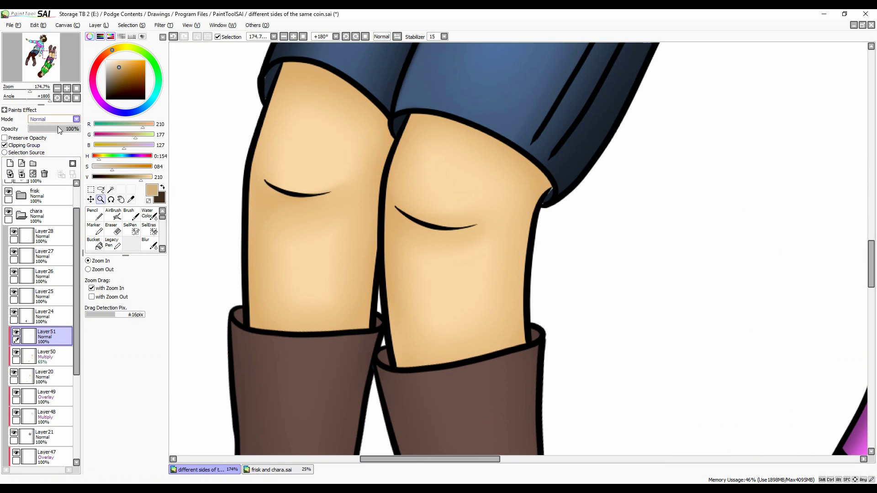
mouse_move(267, 196)
left_mouse_down()
mouse_move(333, 206)
mouse_move(261, 245)
left_mouse_up()
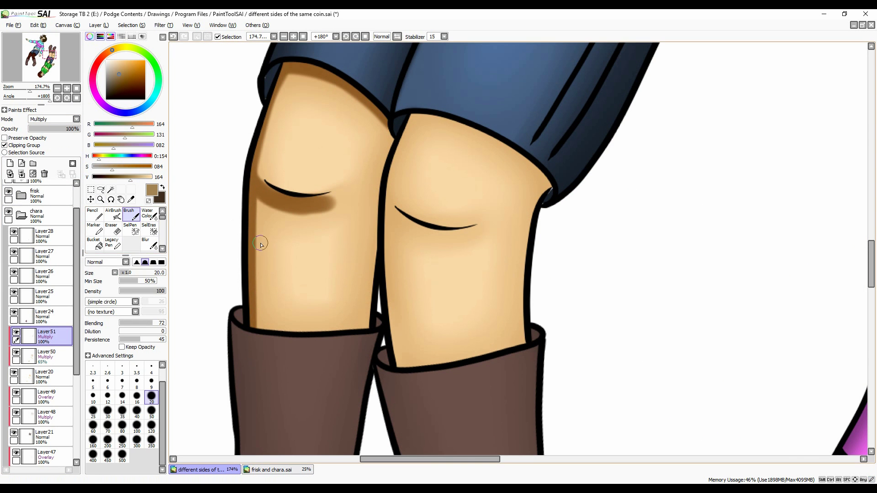
left_click_drag(260, 319, 364, 327)
left_click_drag(535, 183, 505, 300)
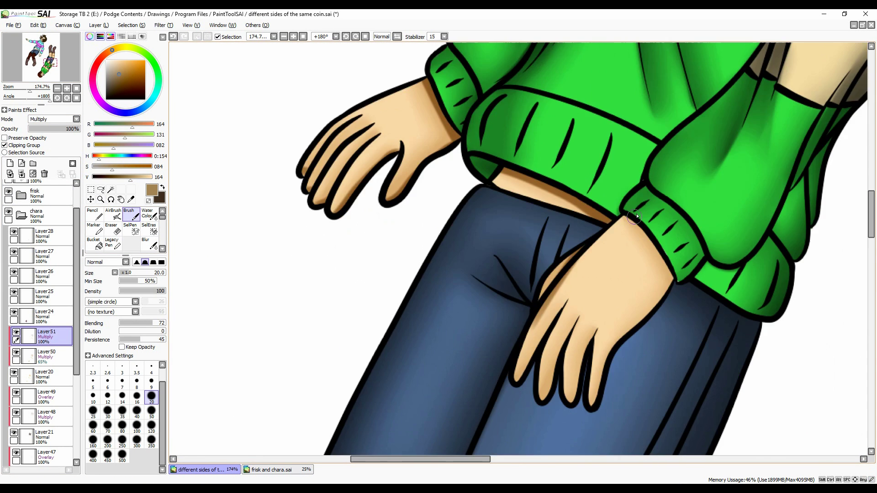
Step: Brush the same brown shadows at size 20 on the hand, between the fingers and on the face beneath the bangs
mouse_move(667, 215)
left_mouse_down()
mouse_move(607, 351)
mouse_move(571, 402)
left_mouse_up()
left_click_drag(562, 299, 517, 379)
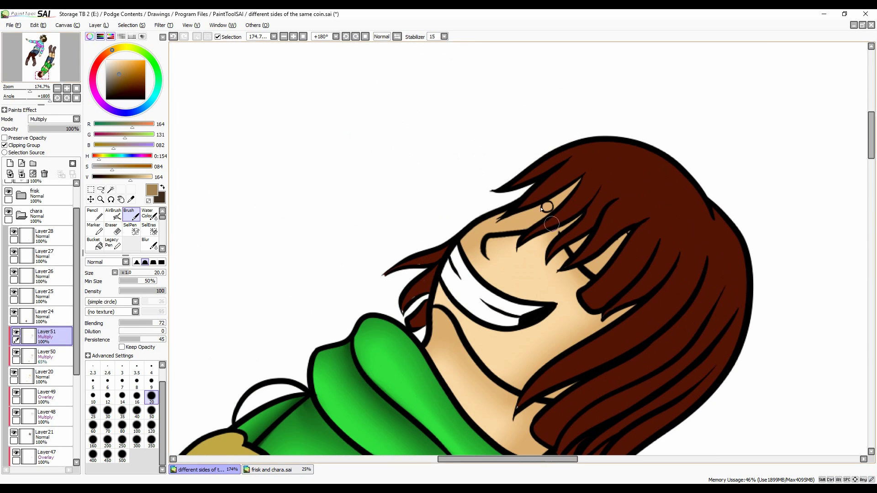
left_click_drag(542, 208, 627, 248)
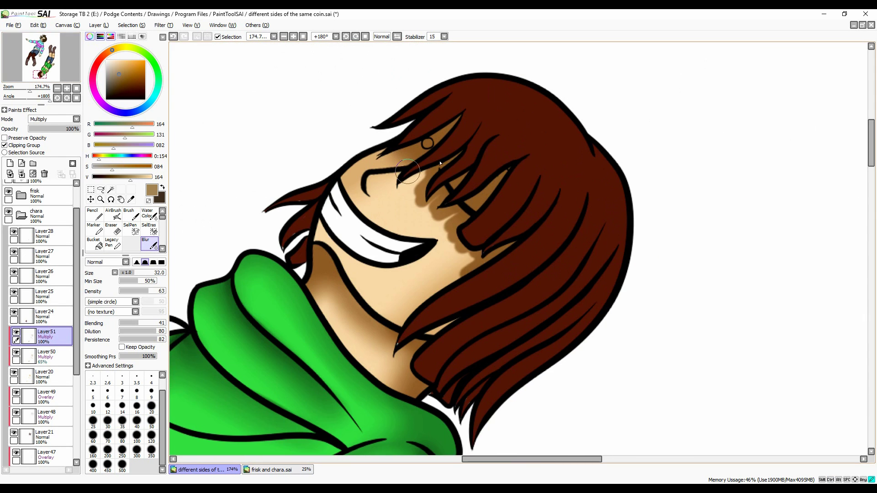
Step: Blur the brown skin shadows on the face, fingers and legs at size 32
left_click_drag(456, 270, 440, 195)
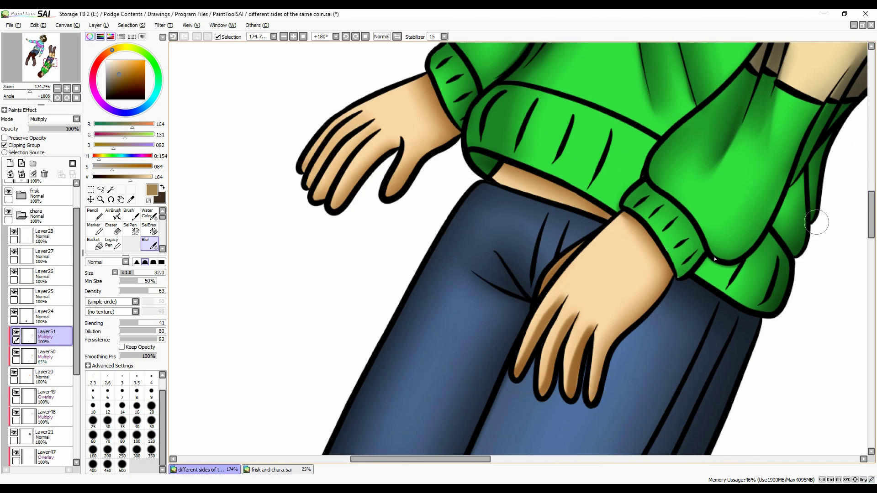
left_click_drag(562, 320, 500, 401)
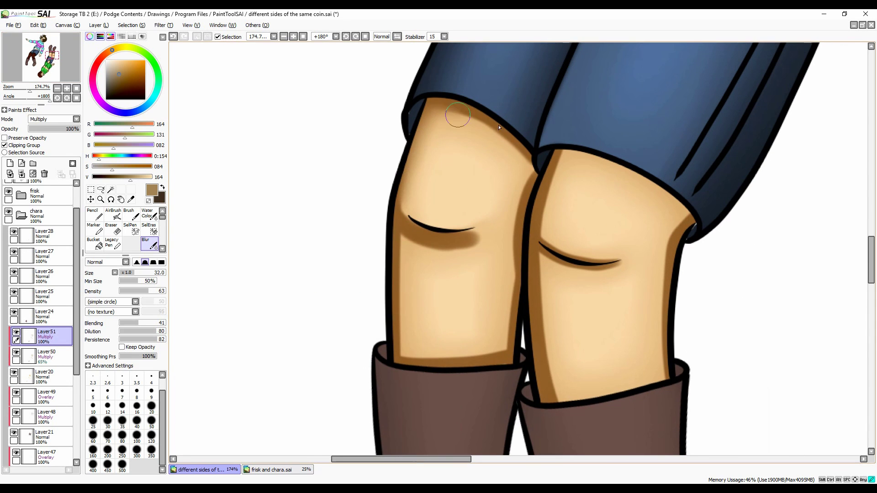
mouse_move(475, 233)
left_mouse_down()
mouse_move(431, 247)
mouse_move(421, 231)
left_mouse_up()
left_click_drag(539, 246, 617, 265)
left_click_drag(653, 220, 578, 88)
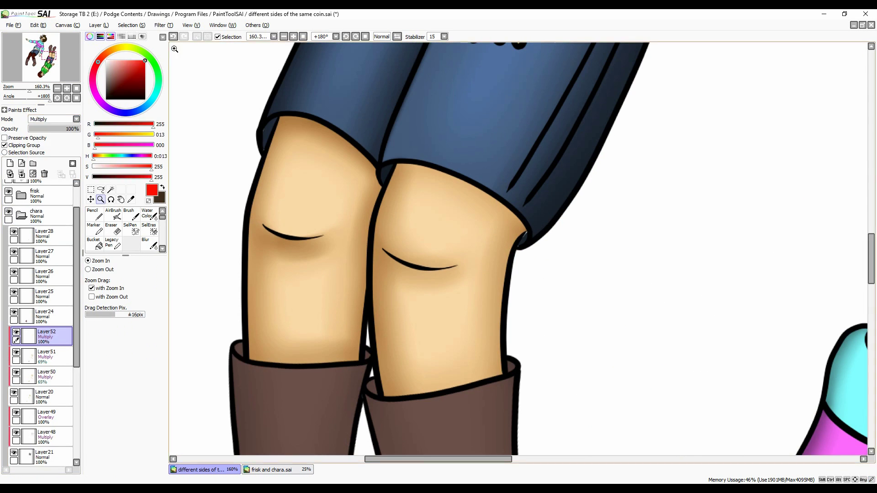
Step: Add red (255, 13, 0) blush to both knees on a clipped layer, blur it at size 83, and adjust its blending to Overlay
left_click_drag(278, 215, 315, 160)
left_click_drag(297, 202, 227, 254)
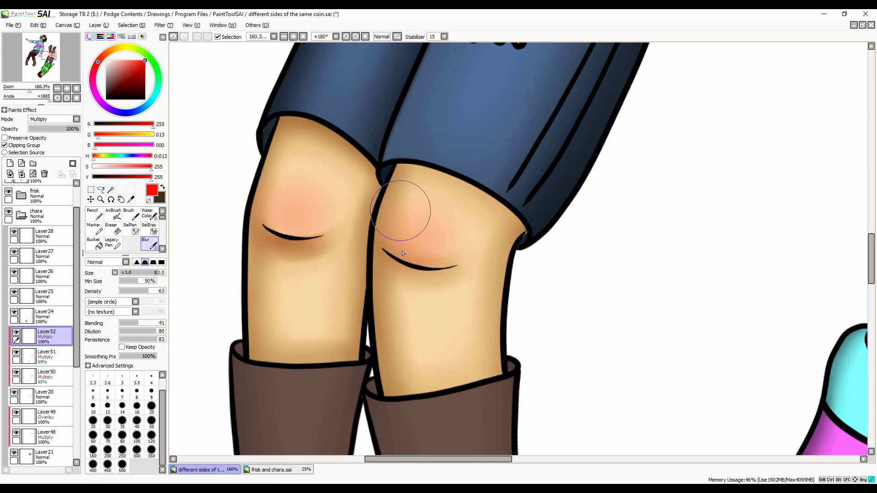
left_click_drag(55, 128, 36, 130)
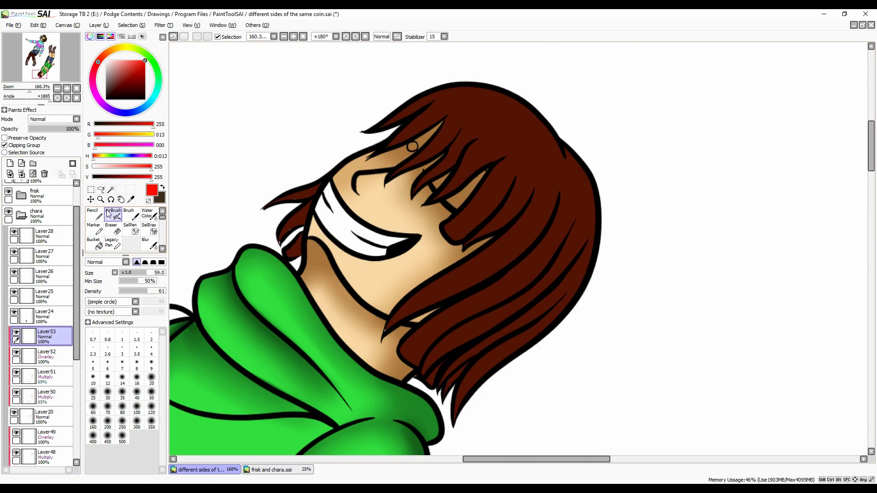
Step: Airbrush a red (255, 13, 0) blush on the lower figure's cheek, blur it at size 42, and apply Transform to it
mouse_move(425, 242)
left_mouse_down()
mouse_move(438, 254)
mouse_move(419, 211)
left_mouse_up()
left_click(148, 242)
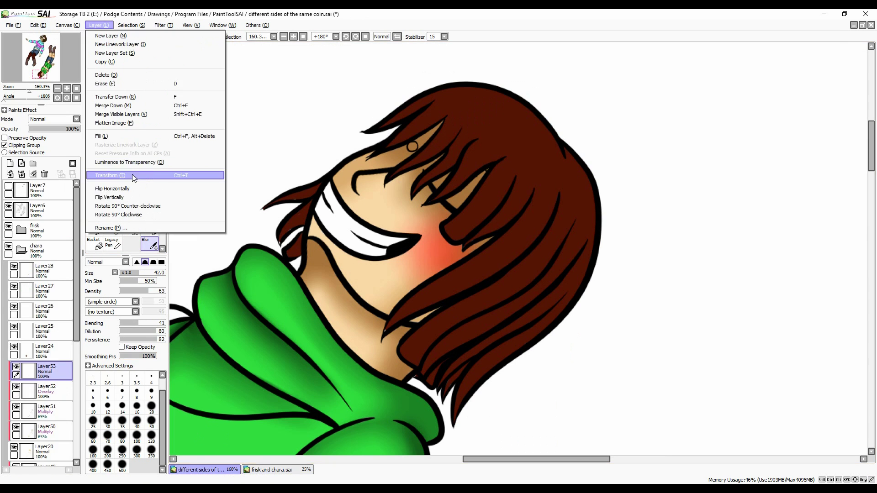
left_click(133, 174)
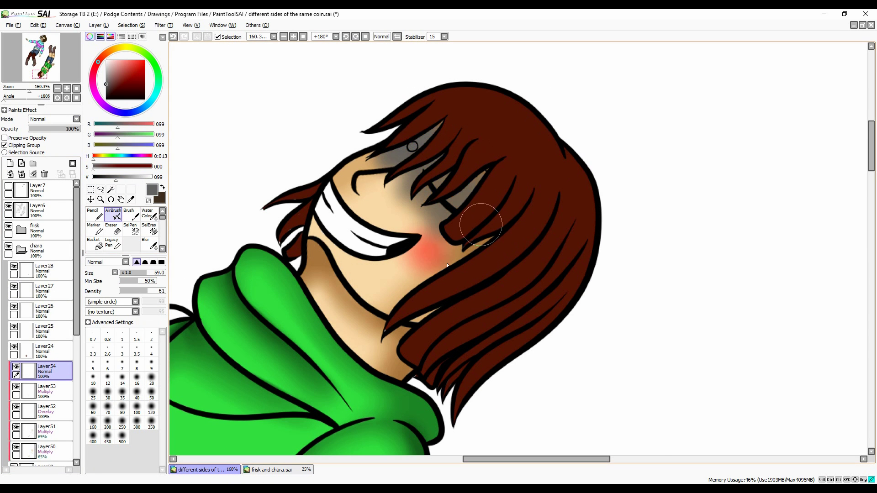
Step: Airbrush and blur a black shadow over the eyes on a clipped Multiply layer, and move that layer below the cheek blush
left_click_drag(429, 197, 375, 160)
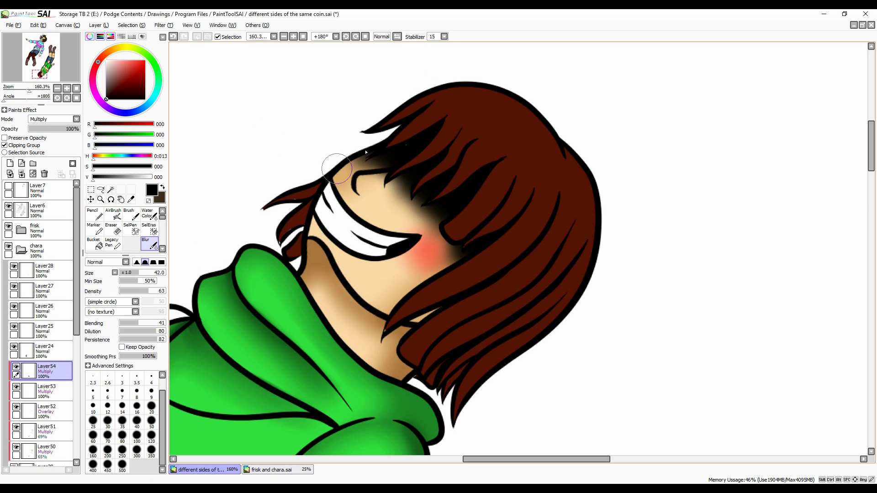
left_click_drag(46, 371, 65, 405)
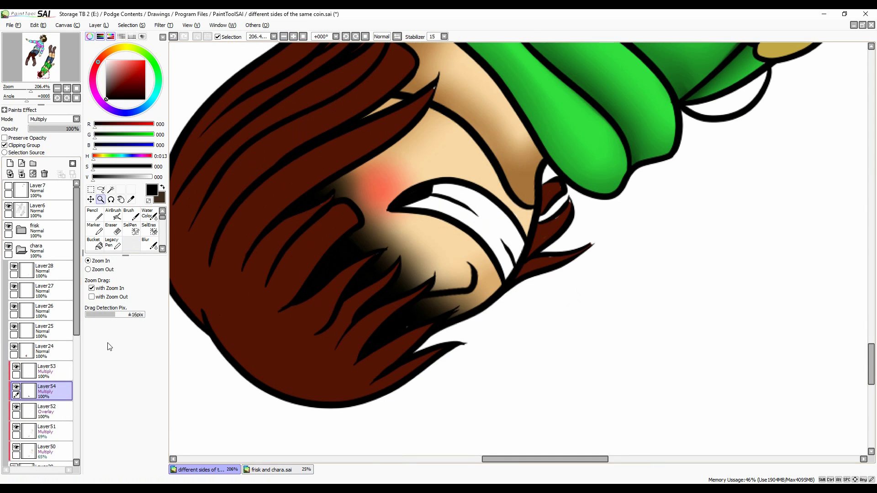
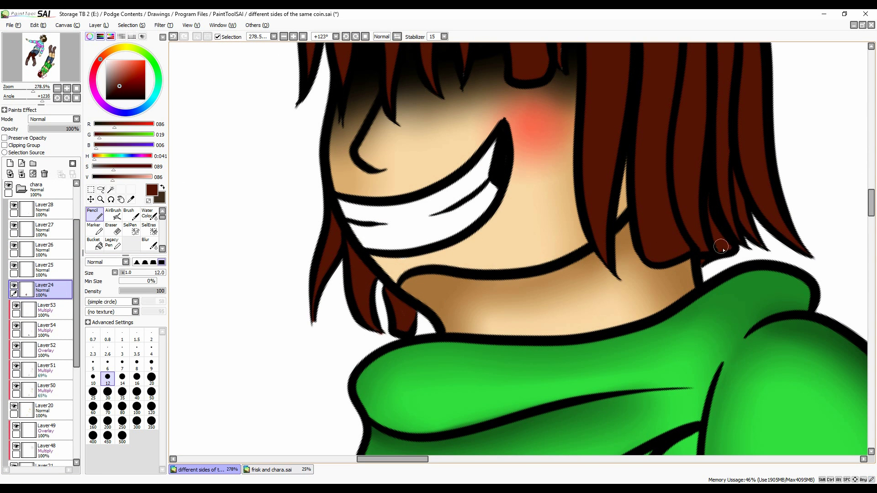
Step: Brush dark red (56, 0, 0) strand shadows over the lower figure's hair with a Bristle brush at size 66 on a clipped Multiply layer
left_click(133, 215)
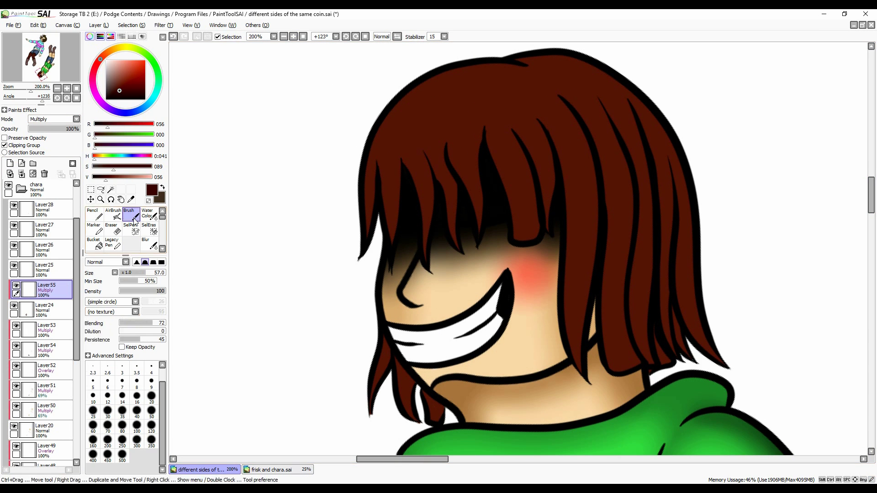
left_click(112, 302)
mouse_move(470, 74)
left_mouse_down()
mouse_move(525, 79)
mouse_move(549, 47)
left_mouse_up()
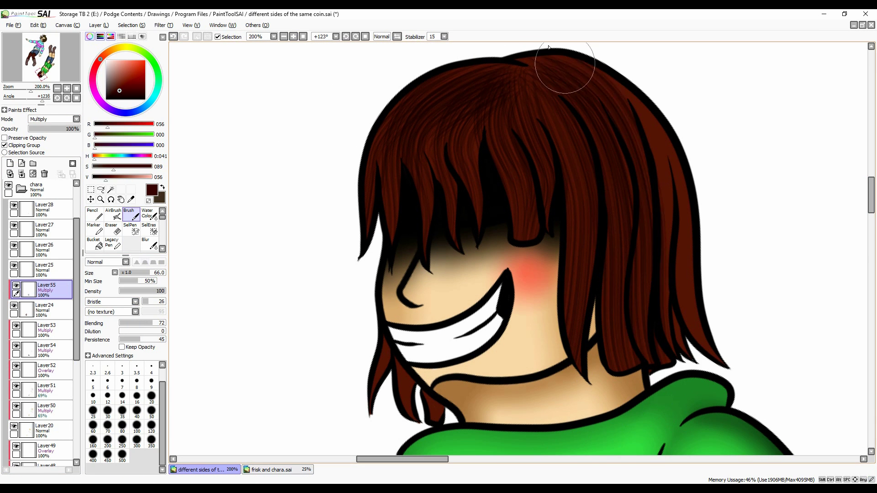
left_click_drag(415, 137, 658, 119)
Step: Brush muted reddish (142, 105, 98) highlights over the lower figure's hair with a Bristle brush at size 30 on a clipped Luminosity layer
left_click(54, 119)
left_click(54, 145)
left_click(54, 119)
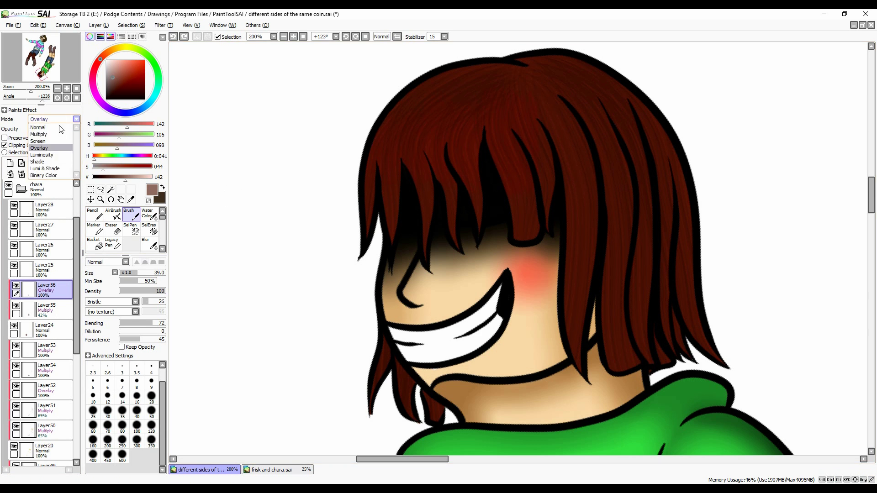
left_click(54, 151)
left_click(149, 243)
left_click_drag(658, 120, 366, 151)
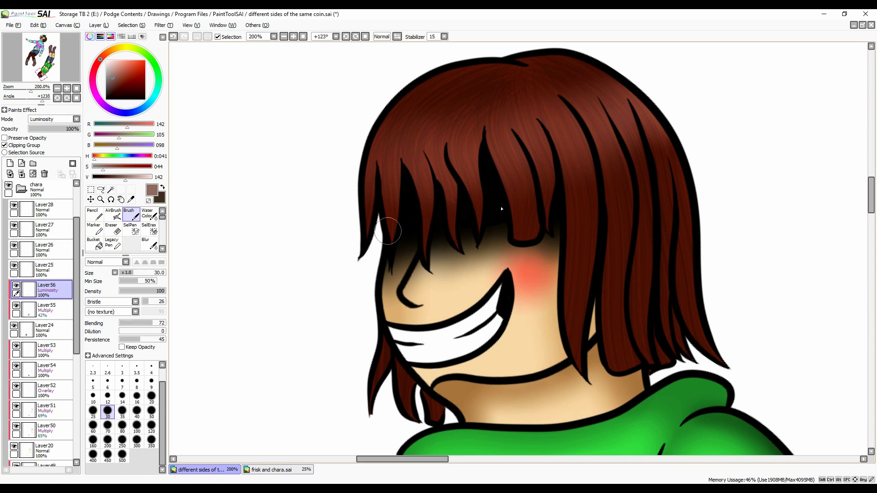
left_click_drag(575, 155, 686, 338)
left_click_drag(581, 212, 649, 292)
left_click_drag(402, 347, 375, 425)
Step: Paint and blur dark brown (52, 15, 8) shadows along the lower figure's hair edges on a clipped Multiply layer at 59% opacity
left_click(10, 163)
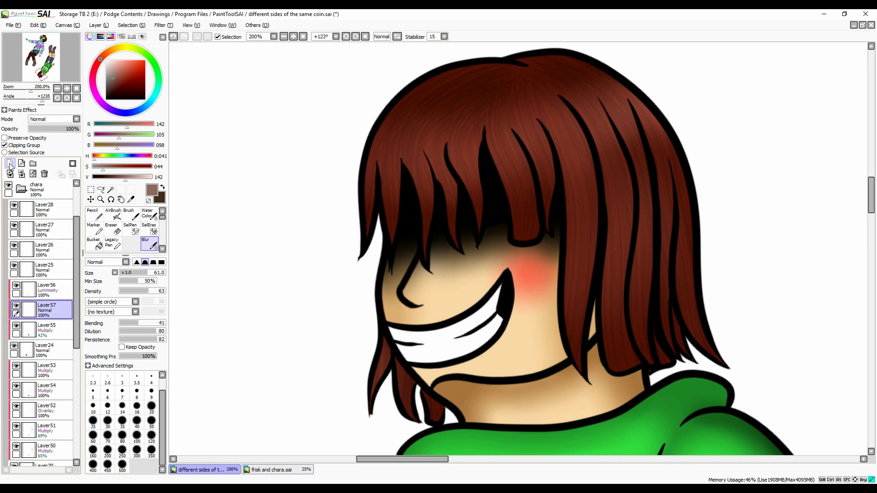
left_click(131, 214)
left_click(124, 304)
left_click_drag(571, 68, 704, 347)
left_click_drag(521, 50, 370, 219)
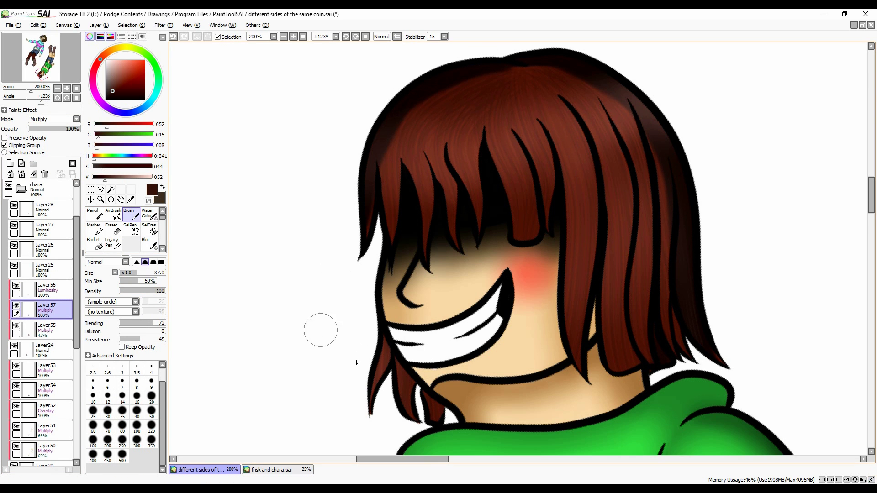
key("b")
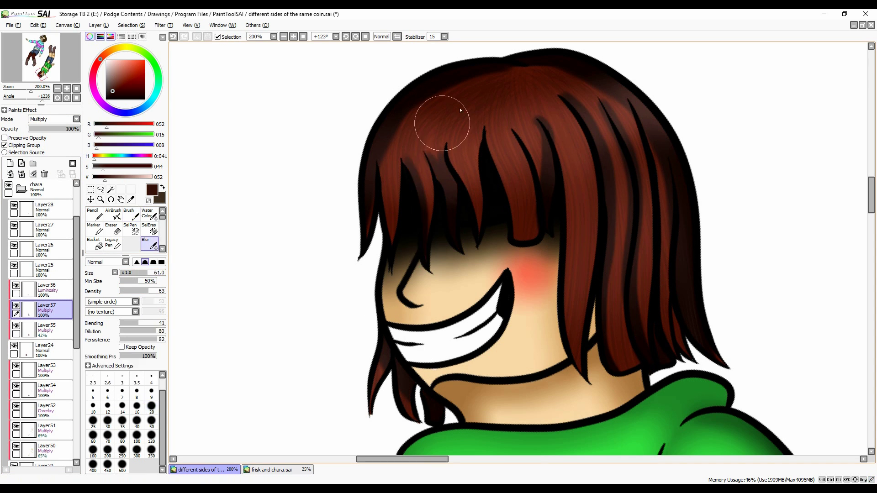
left_click_drag(58, 129, 60, 129)
left_click(10, 163)
left_click_drag(525, 50, 329, 288)
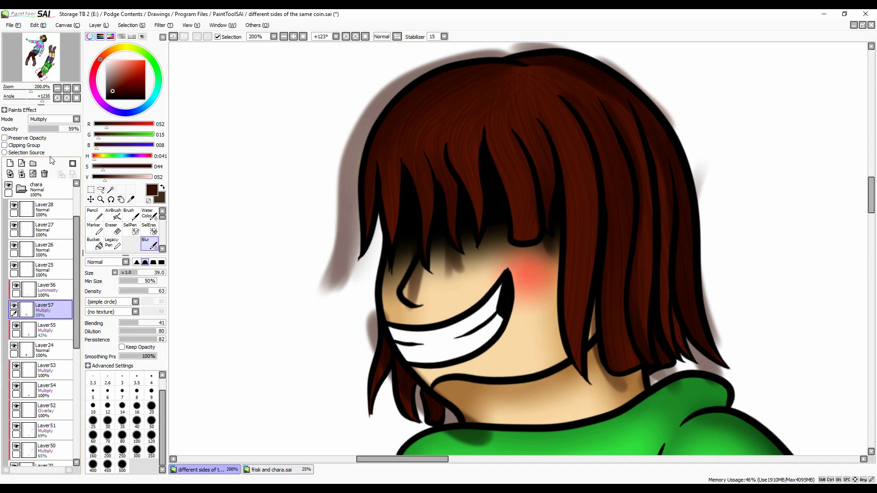
key("ctrl+z")
Step: Switch the first hair highlight layer to Screen and brush (170, 133, 126) highlights over the hair on a new clipped Overlay layer
left_click(46, 290)
key("Up")
key("Up")
left_click(53, 119)
key("Down")
key("Down")
key("Down")
left_click(129, 214)
left_click(151, 396)
left_click_drag(393, 192, 420, 144)
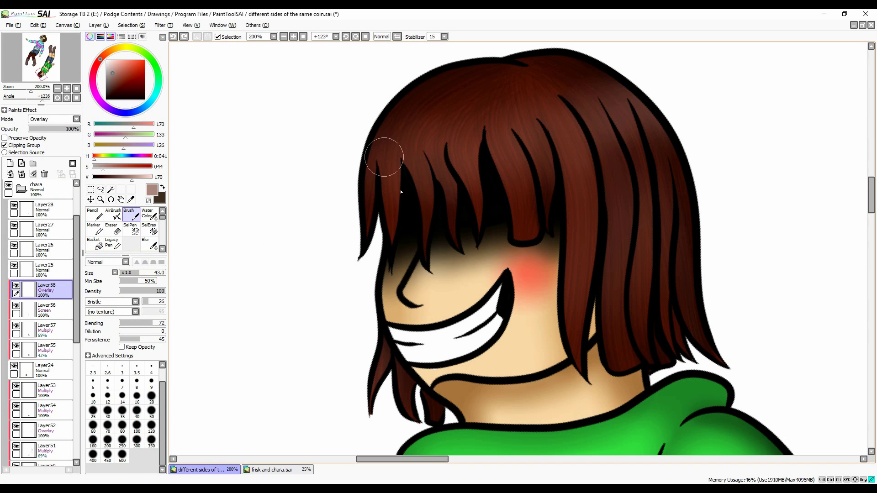
key("r")
key("Home")
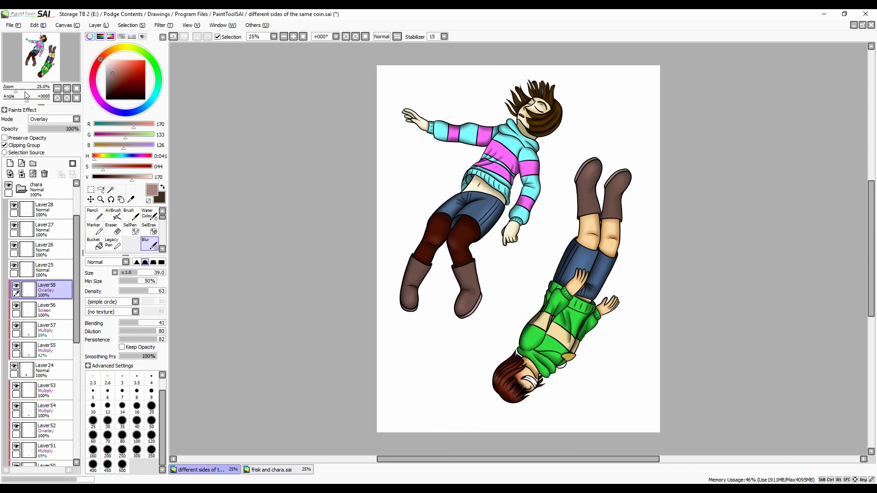
Step: Shade the lower figure's teeth in grey (138, 138, 138) with a size 12 Pencil on clipped Multiply layers and blur the shading
left_click_drag(27, 100, 3, 100)
left_click(44, 250)
left_click(101, 199)
left_click_drag(480, 89, 733, 451)
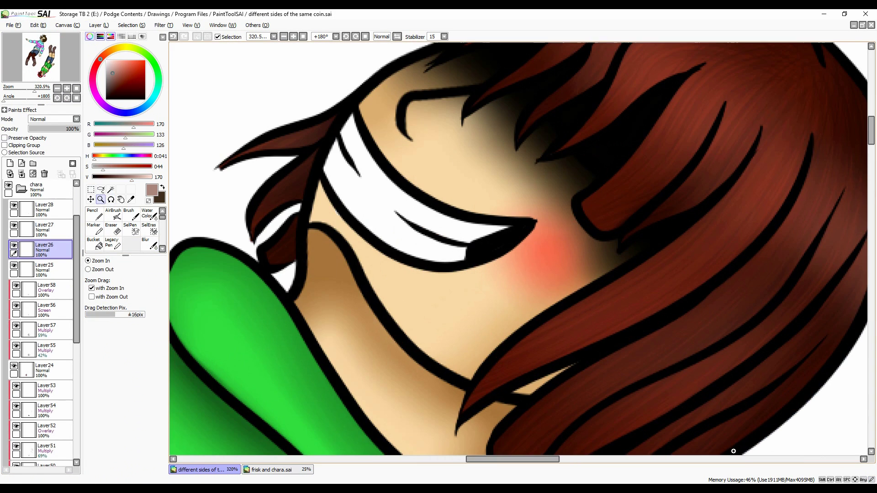
key("n")
left_click_drag(503, 225, 455, 258)
mouse_move(349, 118)
left_mouse_down()
mouse_move(330, 173)
mouse_move(375, 194)
left_mouse_up()
key("b")
key("n")
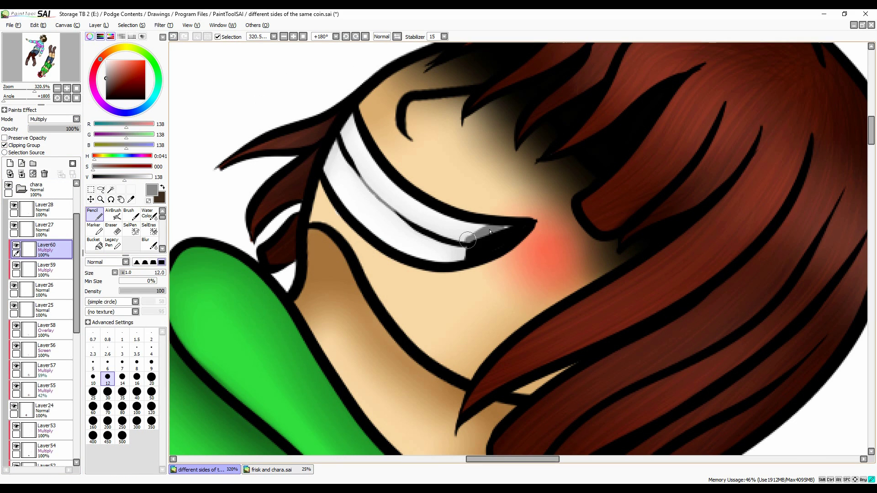
left_click_drag(490, 233, 452, 258)
key("b")
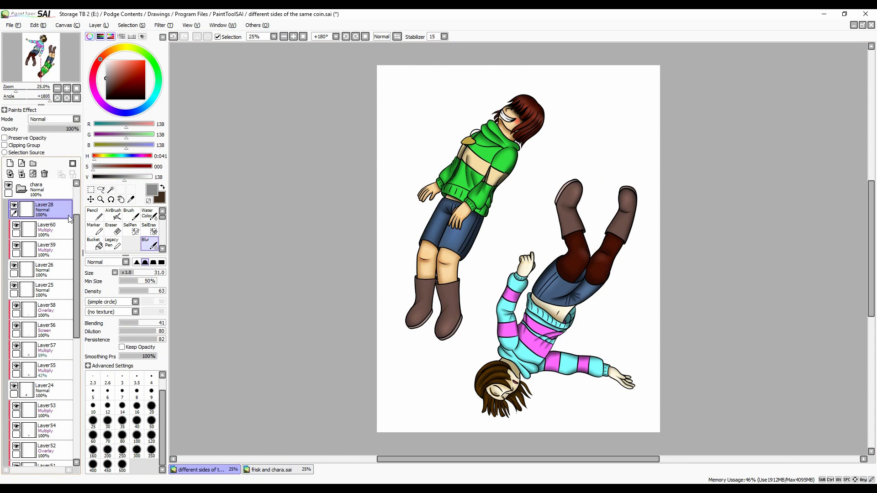
Step: Shade the lower edge of the gold heart locket in grey (106, 106, 106) on a clipped Multiply layer and blur it at size 13
left_click(100, 200)
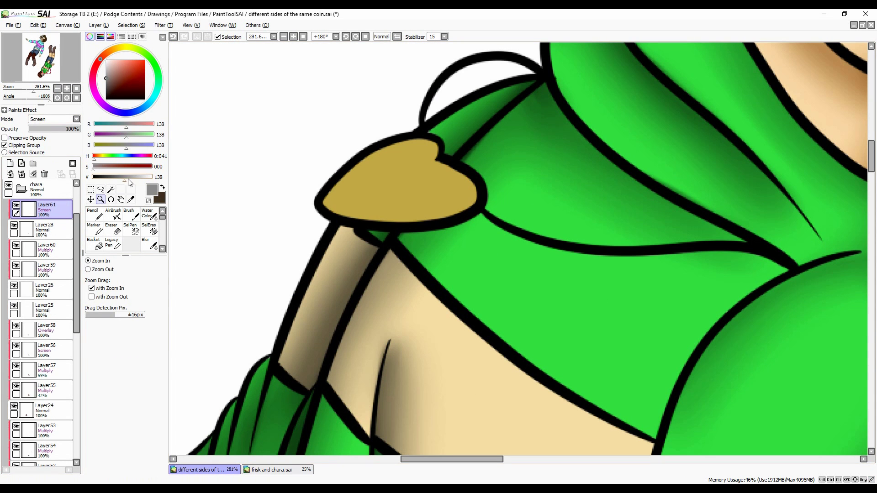
key("b")
left_click_drag(327, 201, 471, 196)
left_click(135, 302)
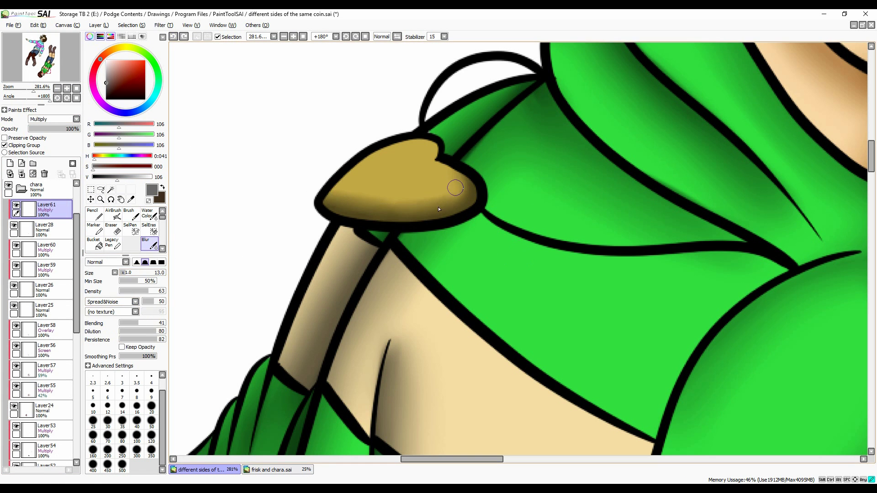
Step: Brush light grey (184, 184, 184) highlights on the heart locket on a clipped layer, blur them at size 33, and set it to Luminosity
left_click(10, 163)
left_click(53, 119)
left_click(64, 124)
left_click(131, 214)
left_click_drag(347, 185, 423, 150)
key("b")
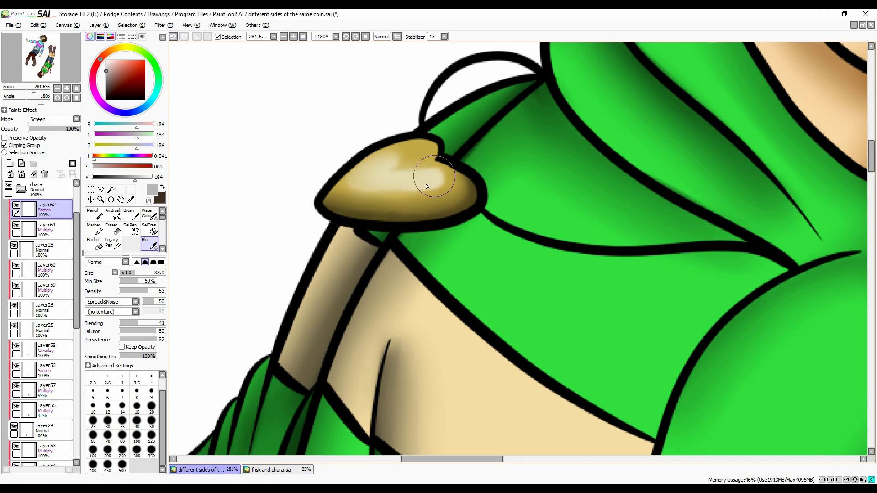
scroll(54, 119, "down", 2)
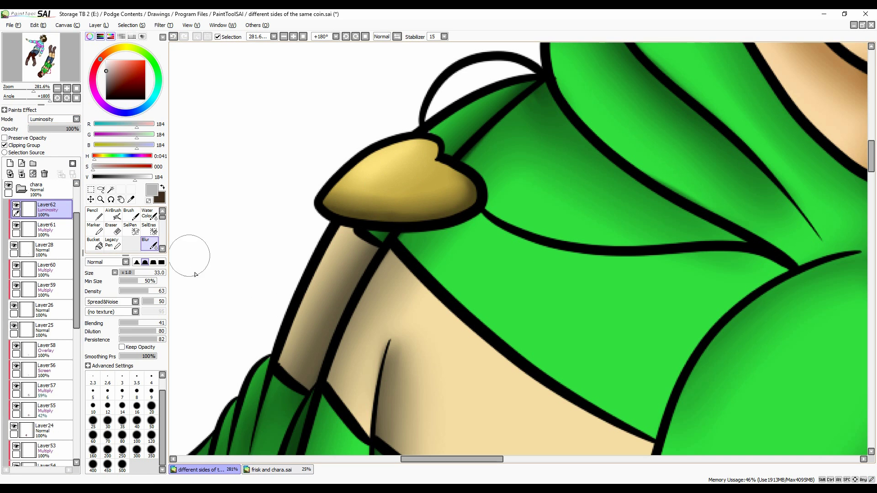
Step: Pencil dark red (138, 0, 0) shading and a black pupil into the lower figure's red eye on separate clipped layers
key("ctrl+shift+n")
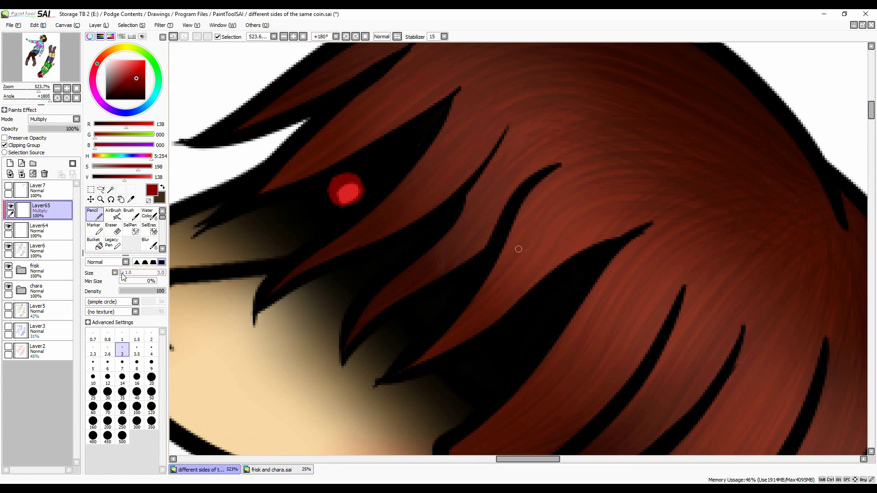
left_click(99, 217)
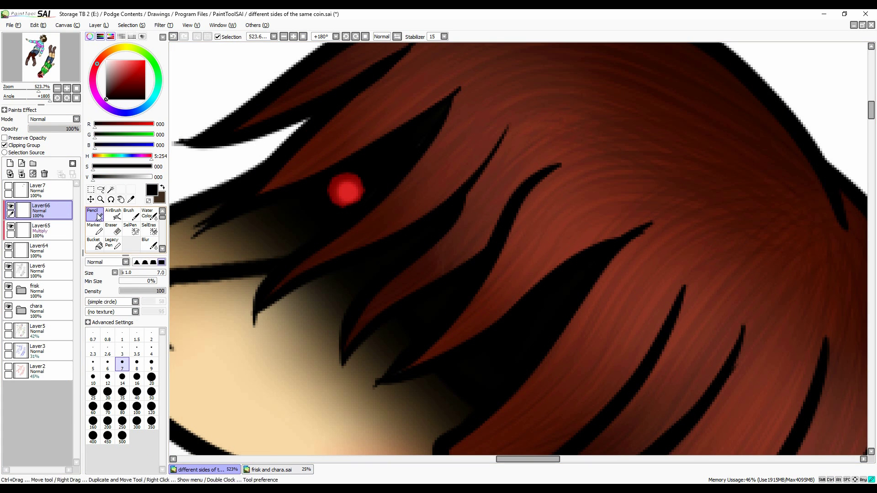
key("ctrl+shift+n")
Step: Add a blurred red (255, 0, 1) glow around the eye on a new layer set to Screen at 42% opacity
left_click(124, 59)
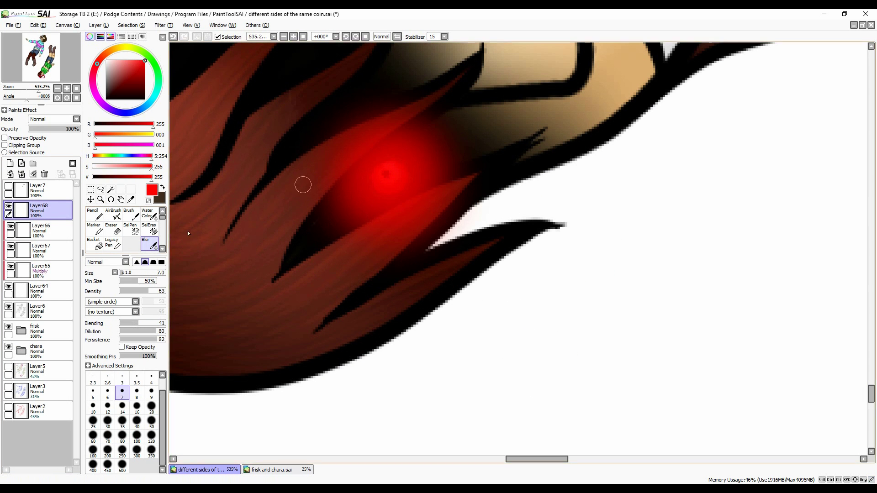
left_click(39, 140)
left_click(50, 129)
left_click(77, 88)
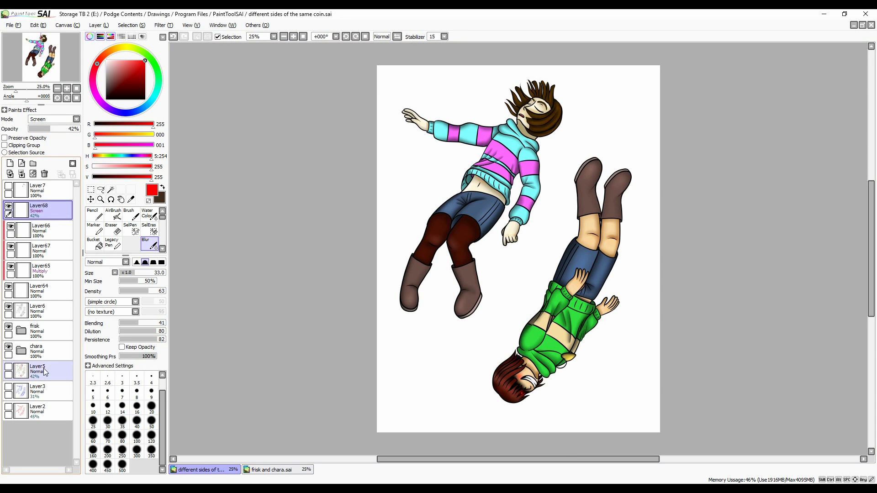
Step: Fill the lower figure's silhouette with dark blue (0, 0, 87) on a new layer set to Multiply at 48% opacity
left_click(10, 163)
left_click(93, 243)
left_click(457, 114)
left_click(126, 80)
left_click(457, 114)
key("ctrl+a")
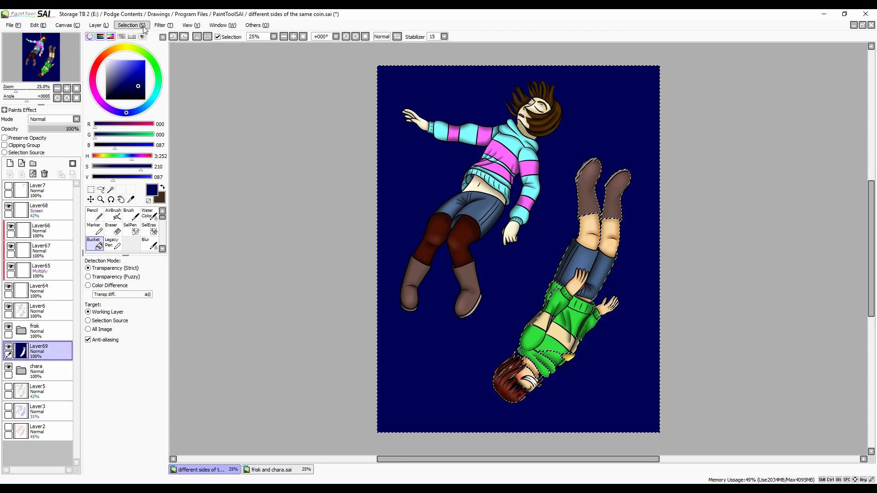
key("ctrl+i")
key("Delete")
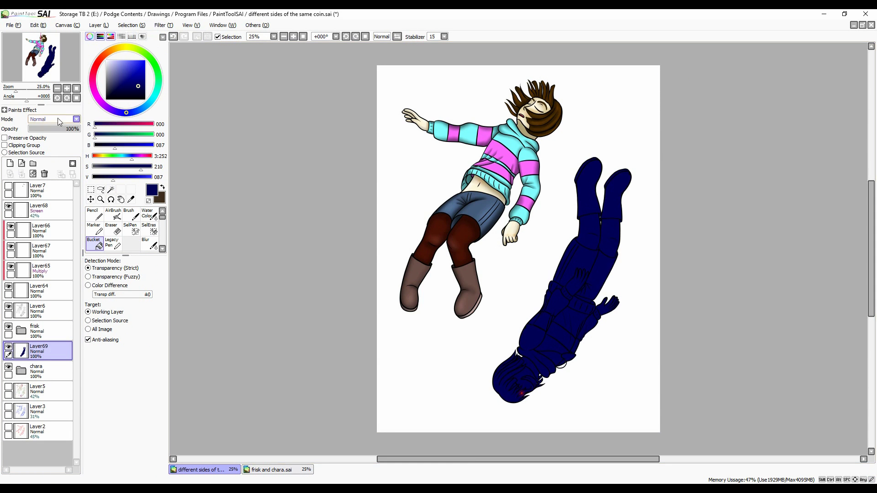
left_click(57, 118)
left_click(45, 133)
left_click(53, 129)
Step: Erase and blur the lit areas of the lower figure's dark blue shadow and set that layer's opacity to 34%
left_click(111, 228)
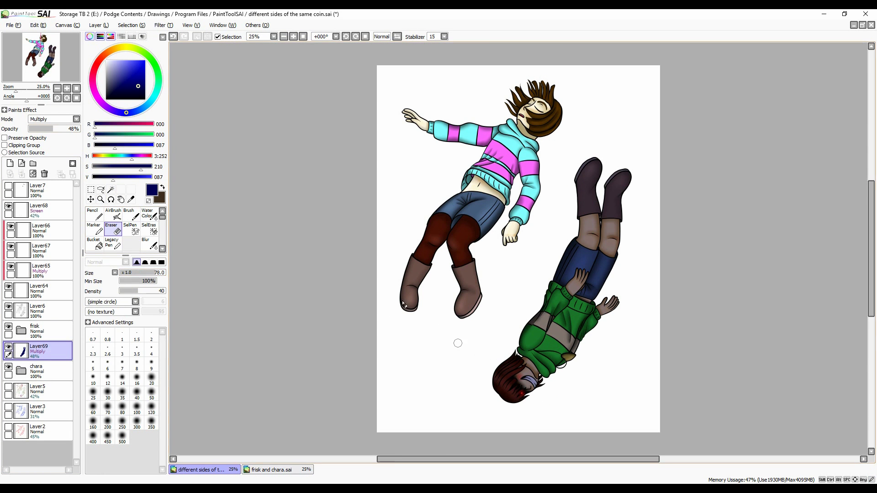
left_click_drag(458, 343, 501, 120)
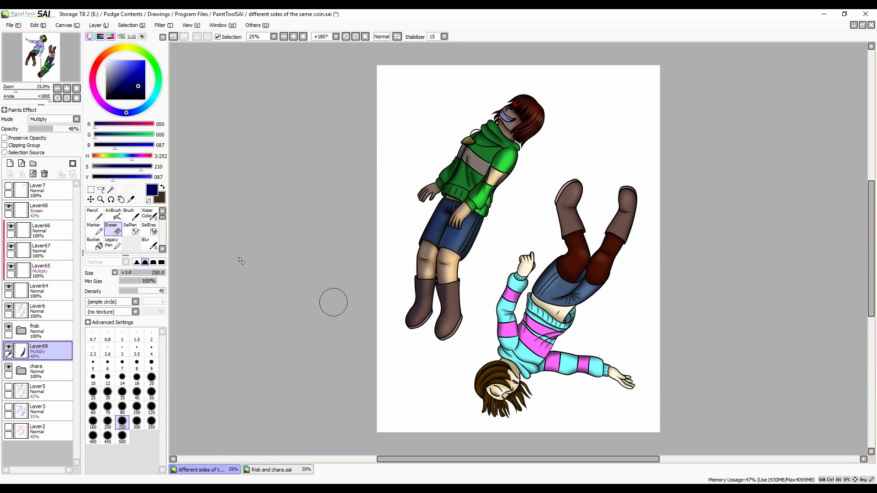
scroll(242, 261, "up", 3)
mouse_move(49, 129)
left_mouse_down()
mouse_move(78, 129)
mouse_move(32, 129)
mouse_move(55, 129)
left_mouse_up()
left_click(136, 262)
left_click_drag(151, 273, 156, 272)
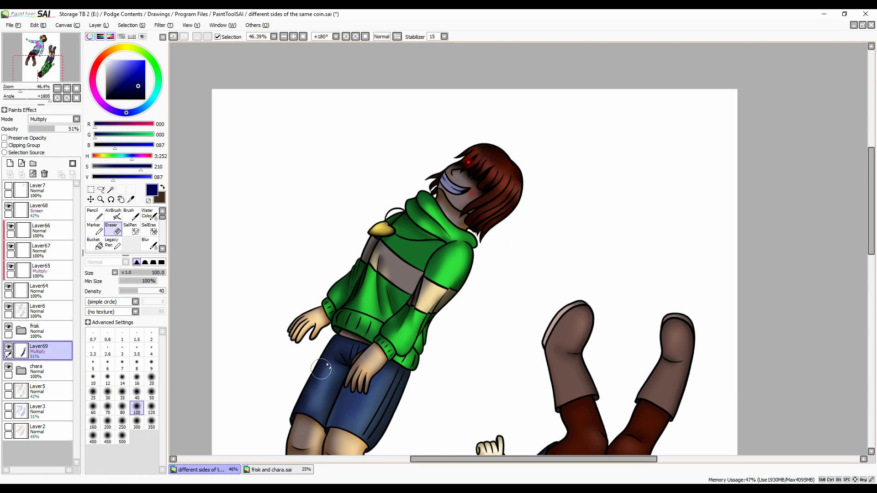
scroll(427, 152, "up", 5)
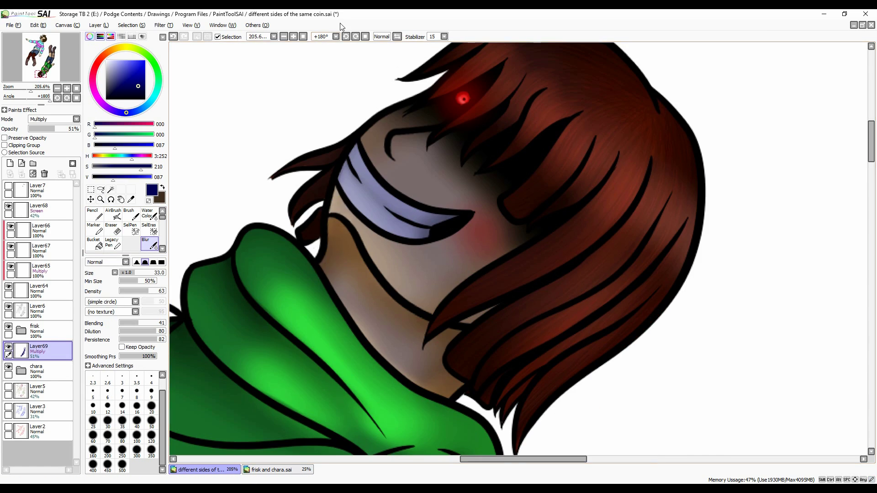
key("Home")
left_click_drag(55, 129, 47, 131)
Step: Fill the upper figure's silhouette with dark blue (0, 0, 87) on a new layer set to Multiply at 27% opacity
left_click(10, 163)
left_click(93, 243)
left_click(450, 133)
scroll(450, 132, "up", 5)
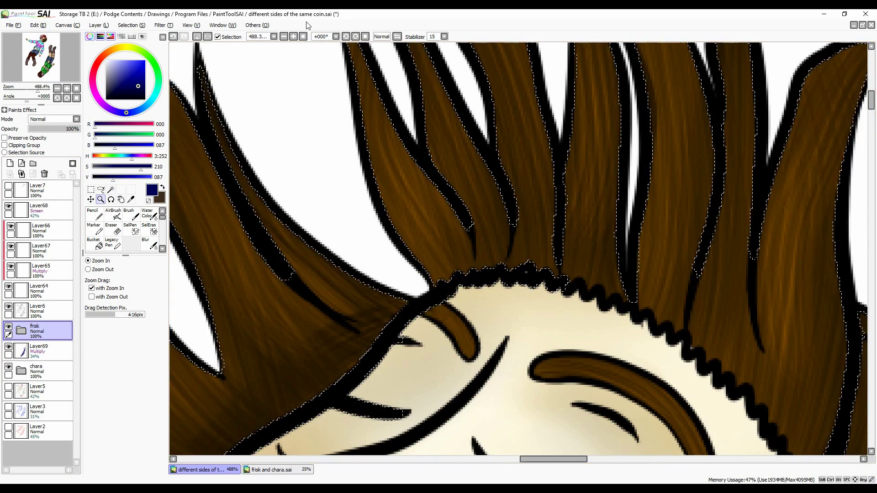
key("Home")
key("ctrl+z")
left_click(450, 132)
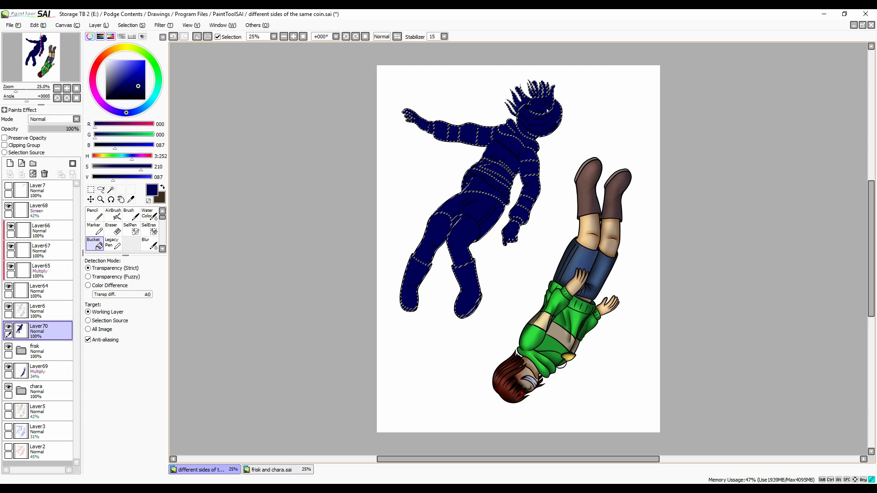
key("ctrl+d")
left_click(52, 119)
left_click(46, 133)
left_click_drag(78, 129, 51, 129)
left_click(42, 129)
Step: Erase the lit areas from the upper figure's dark blue shadow with a size 120 Eraser and set the layer's opacity to 32%
key("e")
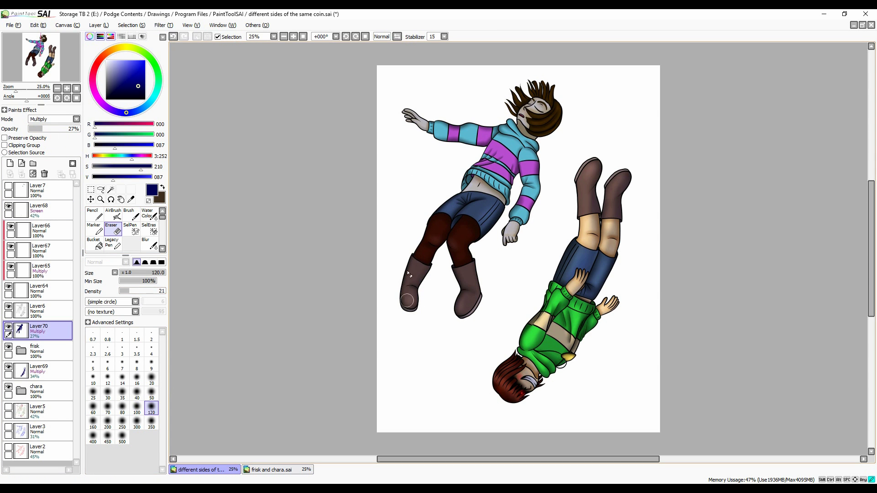
key("ctrl+z")
key("ctrl+z")
left_click_drag(412, 286, 464, 236)
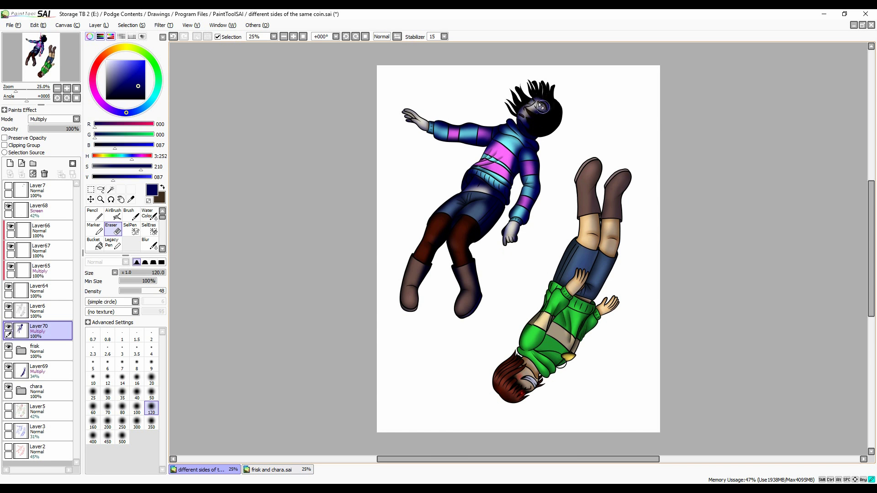
left_click_drag(526, 103, 450, 139)
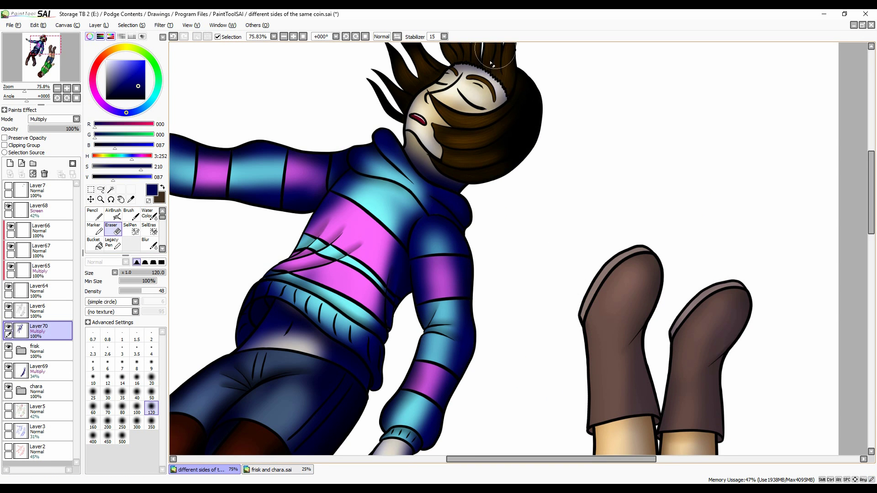
left_click(44, 128)
scroll(503, 252, "down", 5)
key("minus")
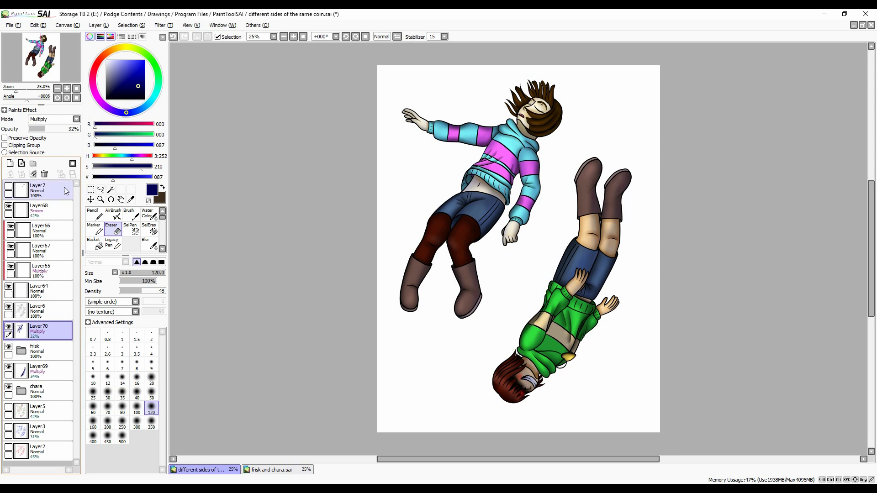
Step: Show the flower sketch layer and paint a filled pale yellow (255, 252, 185) oval over the flower's centre on a new layer
left_click(8, 411)
left_click(10, 163)
left_click(125, 47)
left_click(101, 200)
left_click_drag(539, 183, 612, 226)
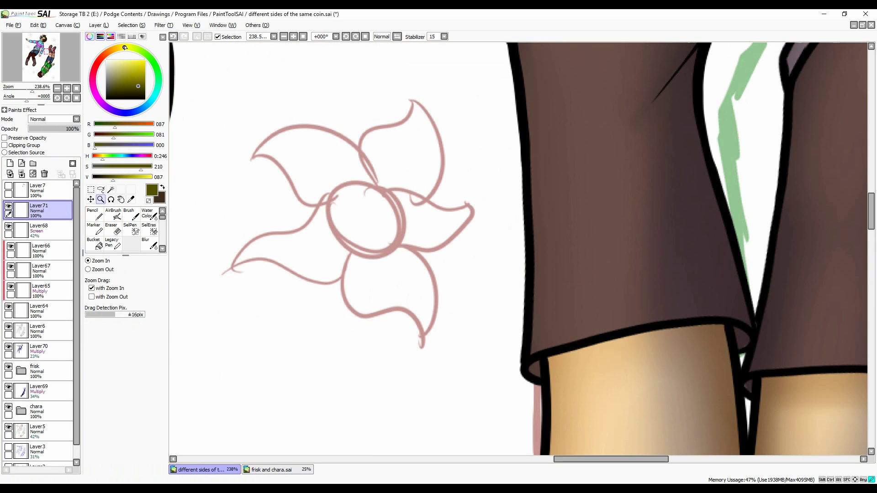
left_click(113, 214)
left_click_drag(348, 201, 393, 237)
key("ctrl+z")
left_click_drag(347, 201, 397, 260)
left_click(94, 243)
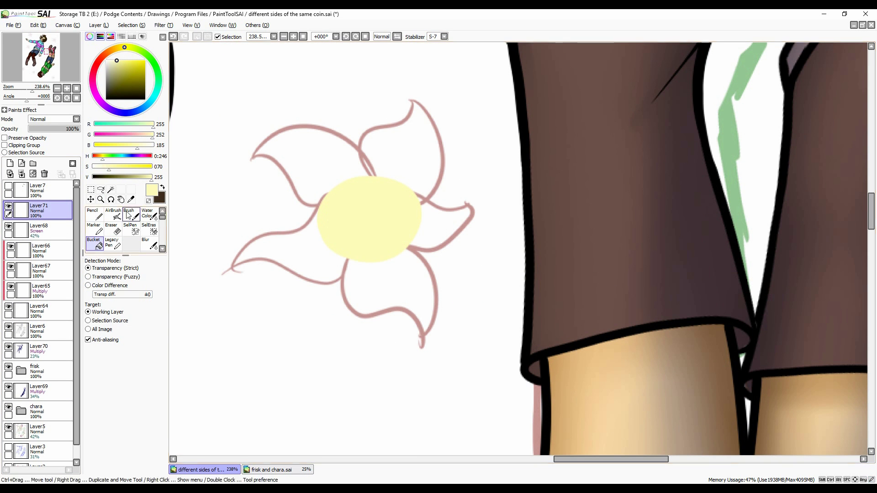
Step: Outline one flower petal in bright yellow (255, 246, 0) with a size 7 Pencil on a new layer
left_click(10, 163)
left_click(145, 61)
left_click_drag(369, 108, 342, 194)
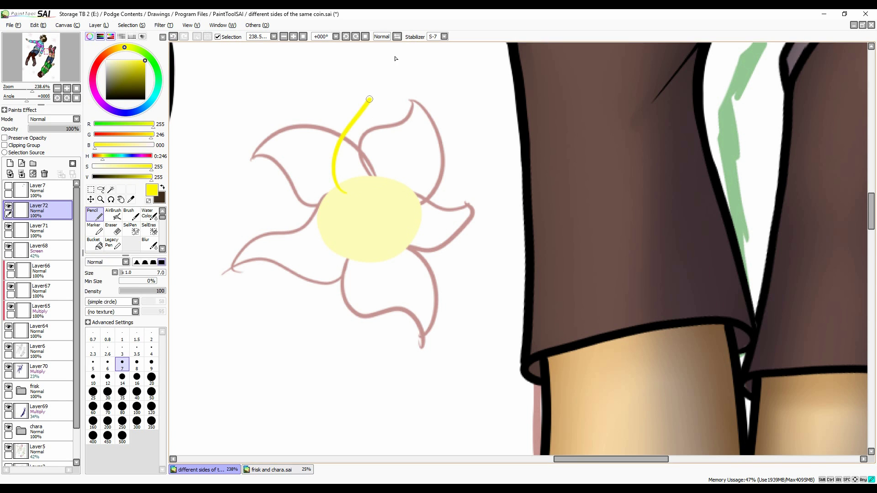
left_click_drag(379, 80, 422, 208)
Step: Duplicate the yellow petal outline three times and rotate each copy into place around the flower's centre
key("ctrl+t")
key("ctrl+c")
key("ctrl+v")
key("ctrl+t")
key("Return")
key("ctrl+c")
key("ctrl+v")
key("ctrl+t")
mouse_move(494, 302)
left_mouse_down()
mouse_move(348, 337)
mouse_move(450, 209)
mouse_move(466, 119)
left_mouse_up()
key("Return")
key("ctrl+c")
key("ctrl+v")
key("ctrl+t")
key("Return")
Step: Merge the yellow petal layers into a single layer
key("ctrl+e")
key("ctrl+e")
key("ctrl+e")
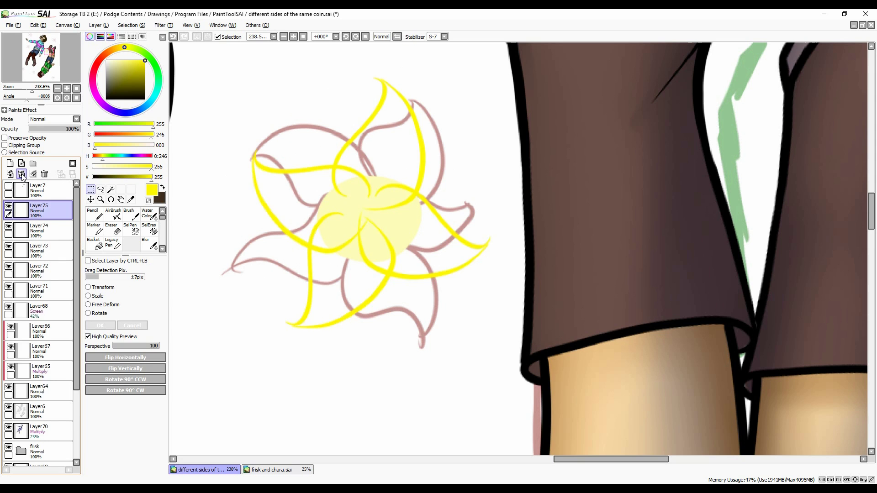
Step: Fill all four flower petals with solid yellow (255, 246, 0) and place the petal layer beneath the pale centre oval
key("n")
key("ctrl+z")
key("ctrl+z")
key("ctrl+z")
key("ctrl+z")
key("ctrl+z")
key("ctrl+z")
key("ctrl+z")
key("ctrl+z")
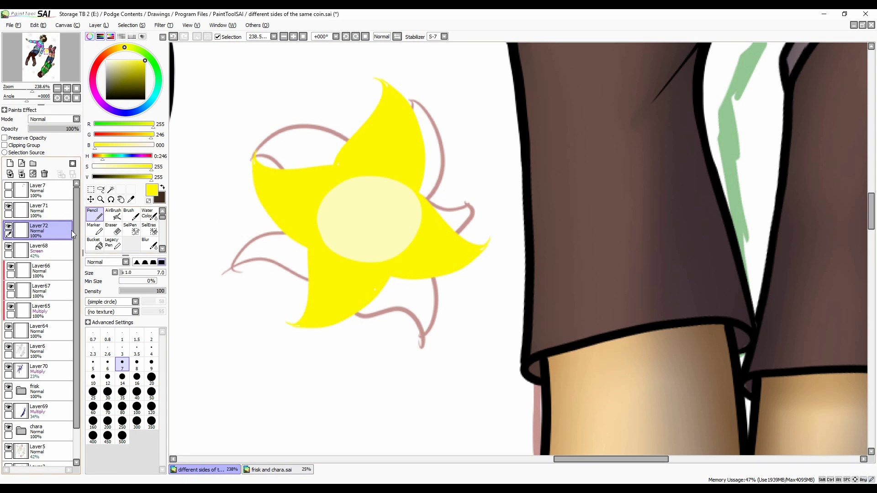
Step: Remove the copied petals, leaving a single petal filled with yellow (255, 246, 0) beneath the pale centre oval
key("ctrl+z")
key("ctrl+z")
key("ctrl+z")
key("ctrl+z")
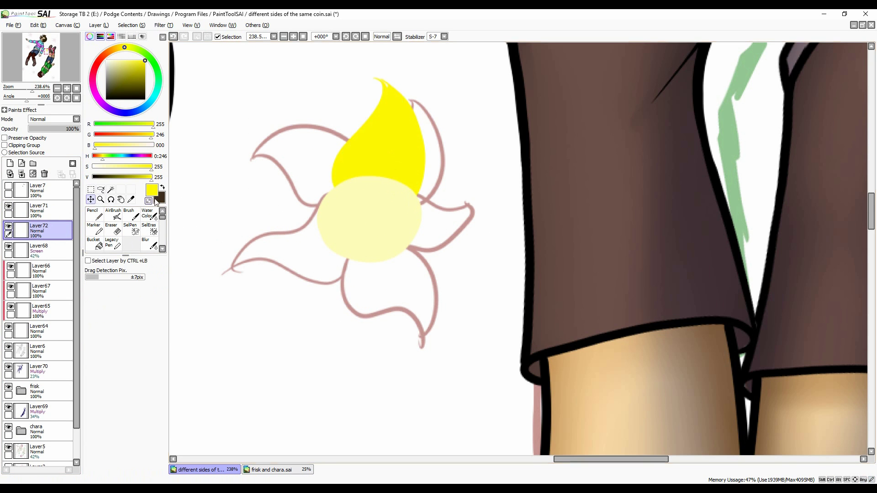
Step: Duplicate the filled yellow petal and rotate the copies into place around the flower's centre
key("ctrl+y")
key("ctrl+y")
key("ctrl+y")
key("ctrl+y")
key("ctrl+y")
key("ctrl+y")
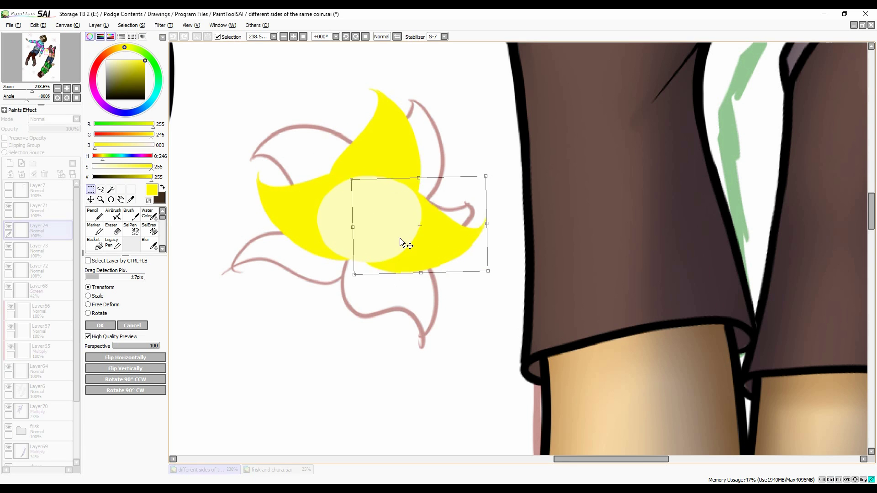
Step: Merge the yellow petals into one layer and add a rotated duplicate of them to fill the gaps between the petals
key("ctrl+z")
key("ctrl+z")
key("ctrl+z")
key("ctrl+z")
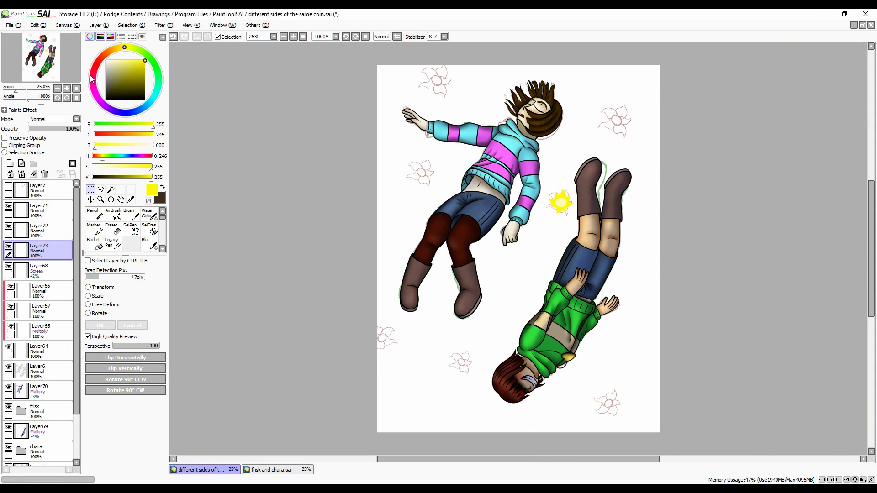
Step: Merge the finished flower's petals and centre into a single layer and close the frisk and chara.sai drawing
key("ctrl+z")
key("ctrl+z")
key("ctrl+z")
key("ctrl+z")
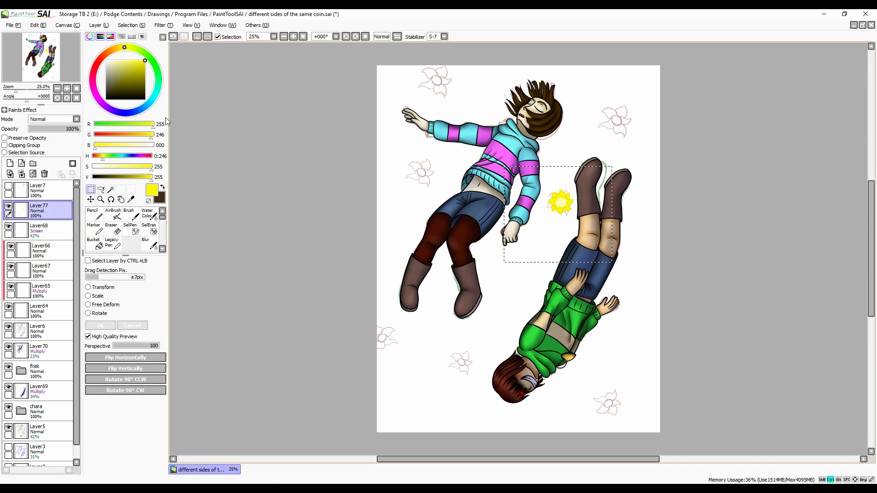
Step: Clear the selection, duplicate the finished flower five times and spread the copies around the two characters
left_click(130, 25)
key("ctrl+y")
key("ctrl+y")
key("ctrl+y")
key("ctrl+y")
key("ctrl+y")
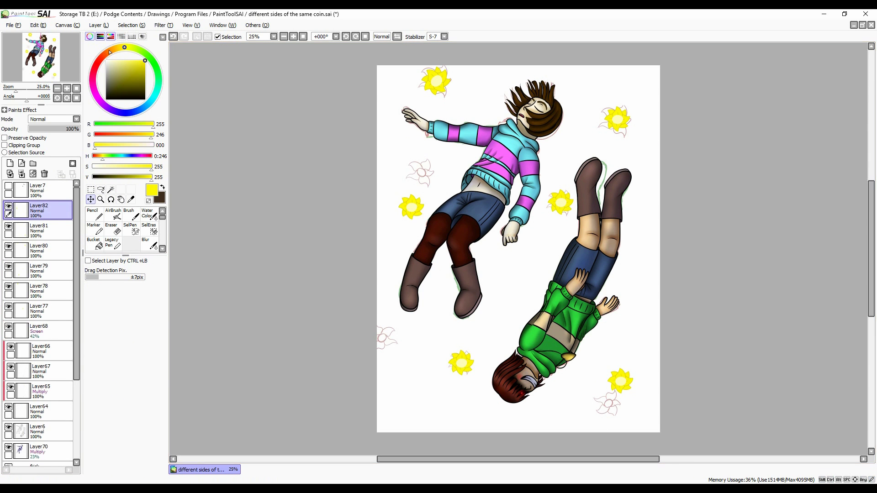
Step: Scale down the flowers beside the striped-sweater character and below the green-sweater character, and rotate other copies for variety
key("ctrl+y")
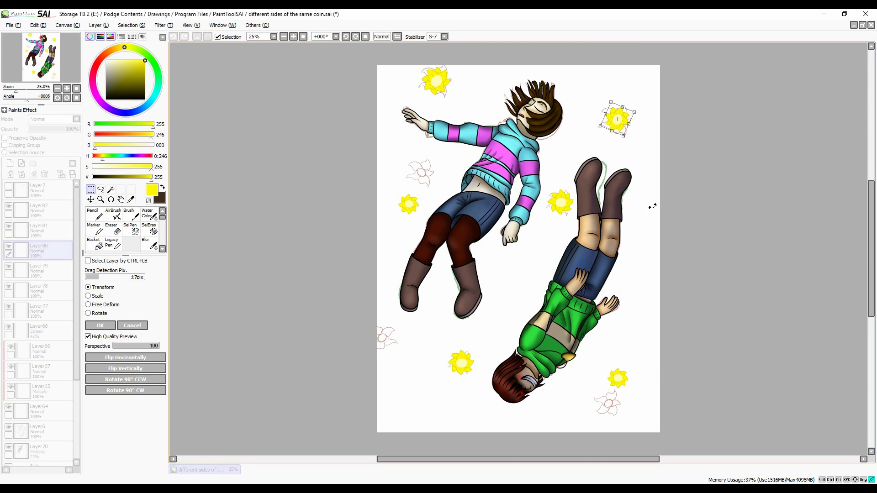
key("ctrl+y")
key("ctrl+y")
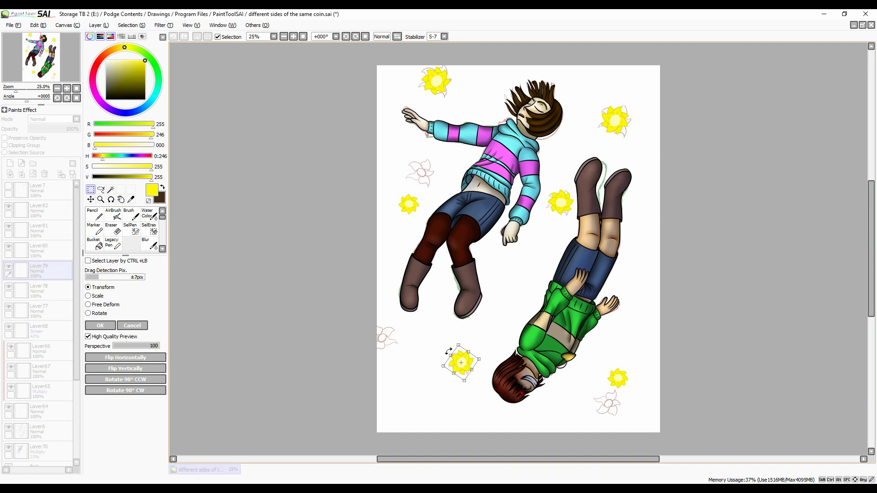
key("ctrl+z")
key("ctrl+z")
key("ctrl+z")
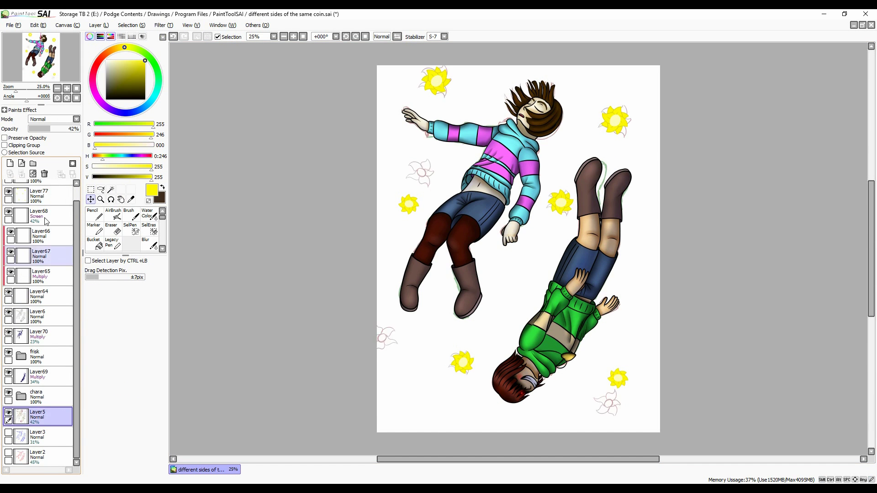
Step: Continue with different sides of the same coin.psd in Photoshop and merge the character, line and shading layers into Layer6
left_click_drag(140, 80, 106, 99)
left_click(94, 242)
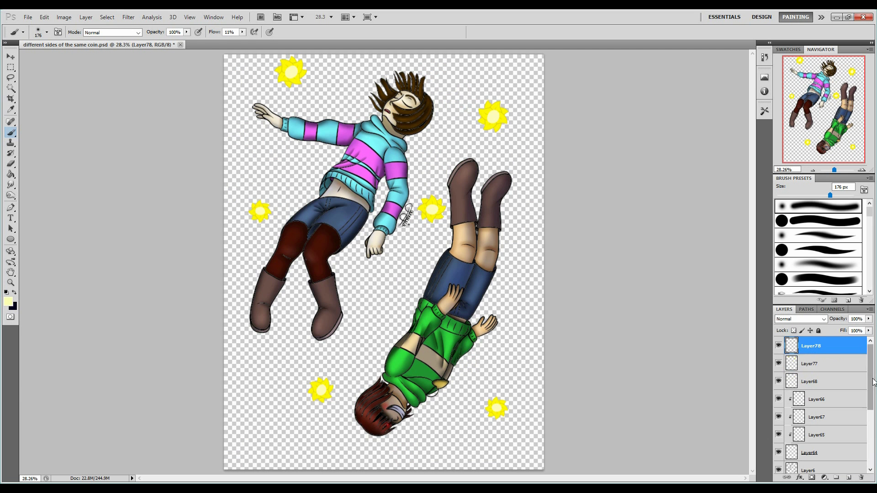
right_click(807, 447)
left_click(804, 444)
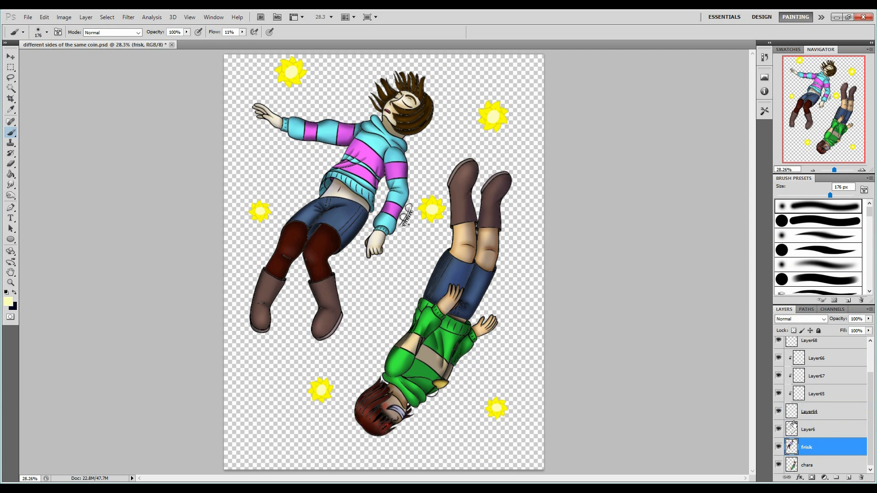
left_click(821, 402)
key("ctrl+e")
Step: Reset the foreground colour to black, add a new layer clipped to the merged characters and change its blending mode
key("d")
left_click(849, 478, "ctrl")
left_click(801, 319)
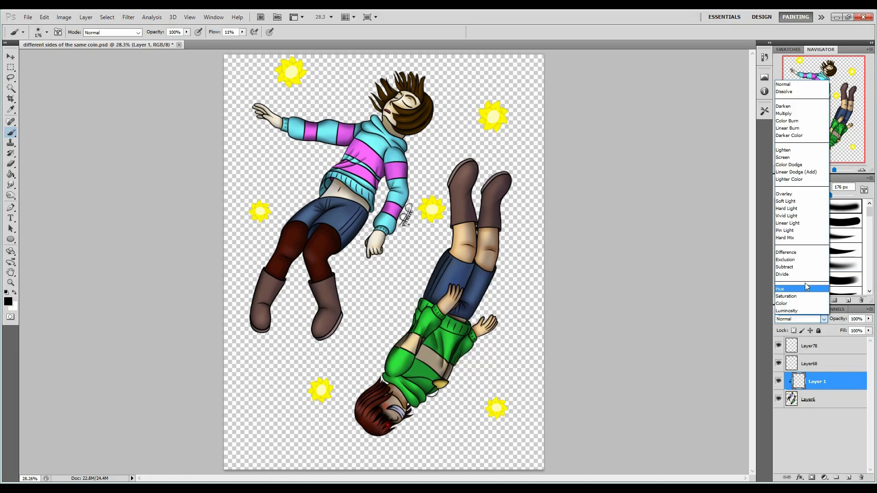
left_click(800, 185)
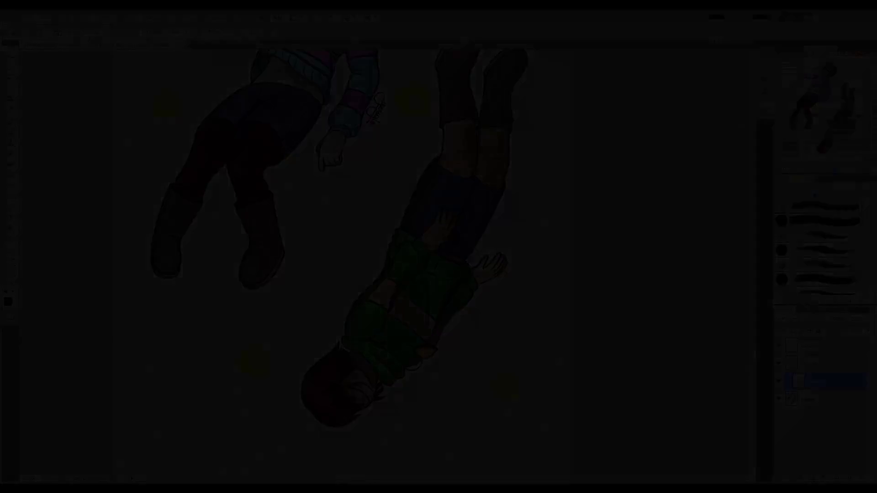